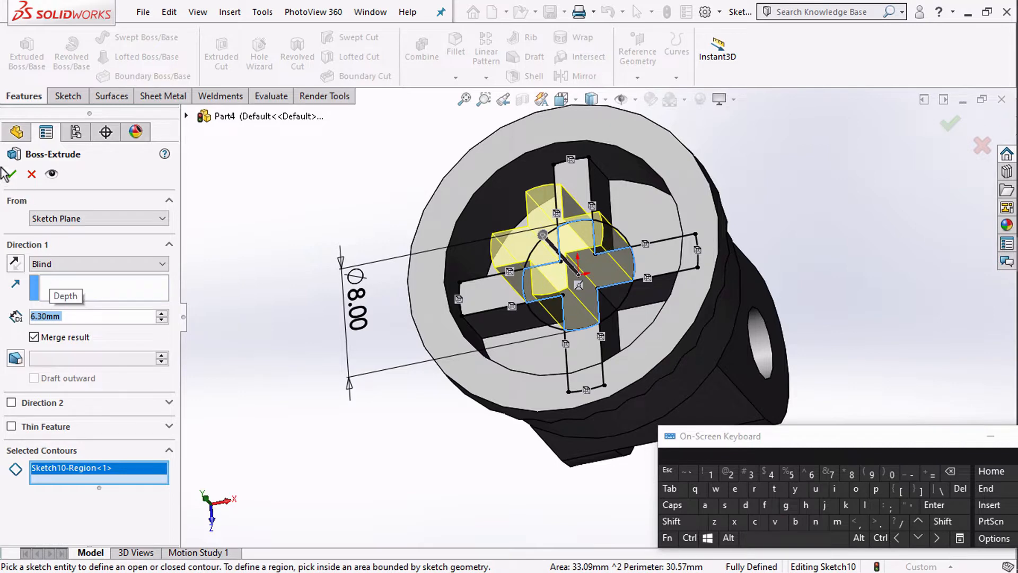
# Extrude the cross-shaped sketch region as a 6.30 mm blind boss inside the ring, merging the result
pyautogui.click(8, 173)
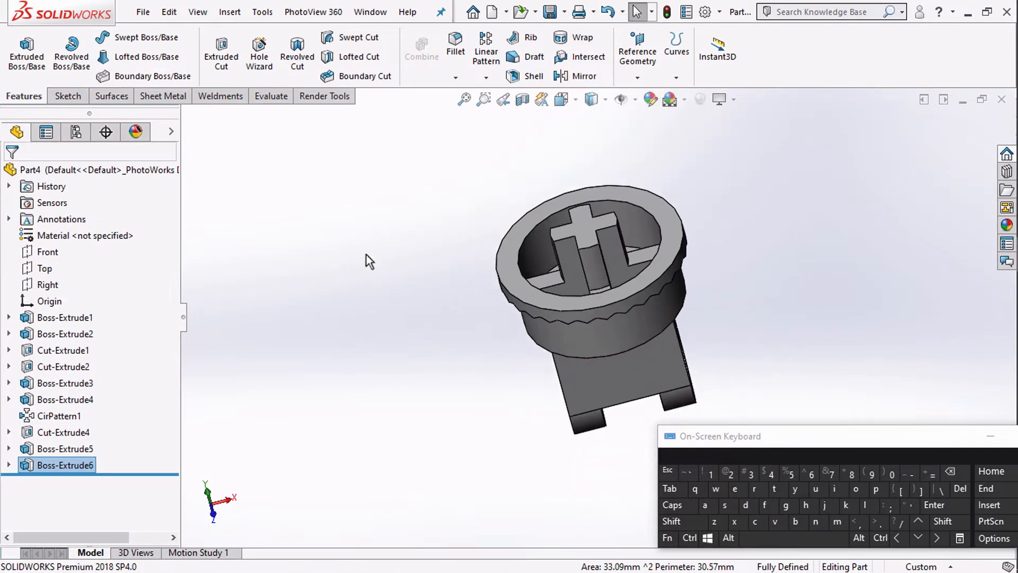
pyautogui.click(561, 102)
pyautogui.click(582, 169)
pyautogui.click(561, 102)
pyautogui.click(586, 170)
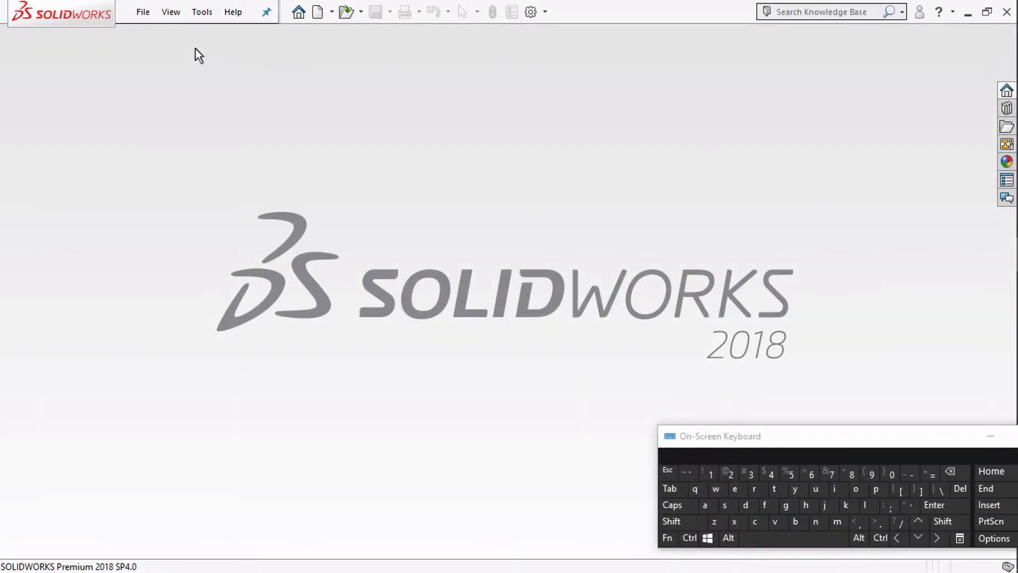
# Create a new part document from the part template and start a sketch on the Top plane
pyautogui.click(318, 12)
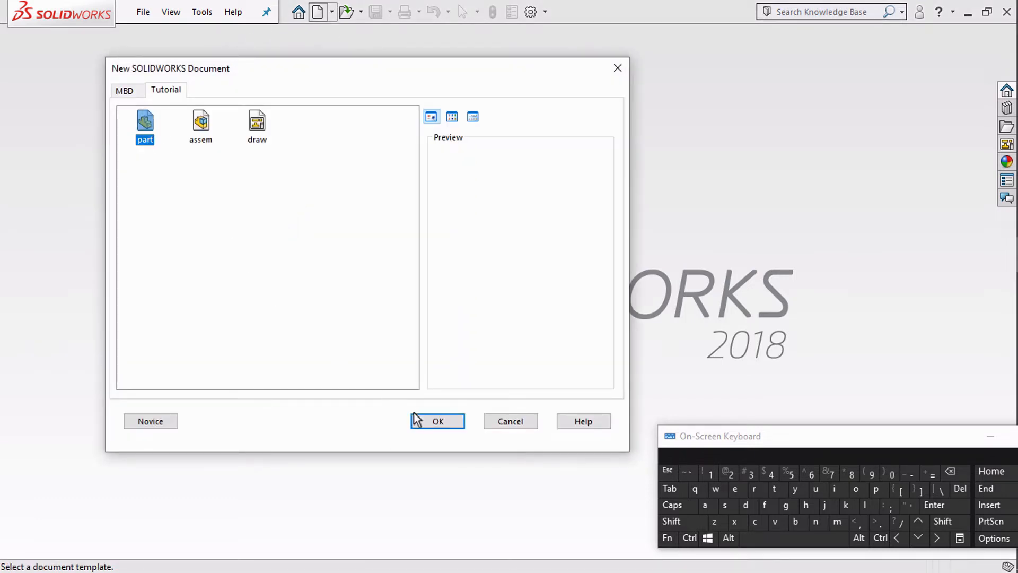
pyautogui.click(423, 420)
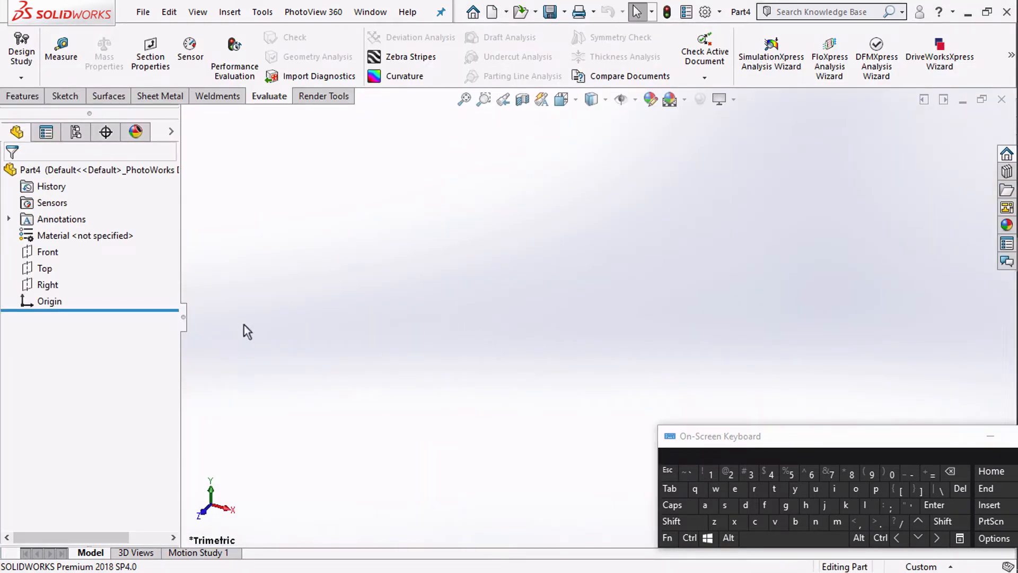
pyautogui.click(45, 267)
pyautogui.click(59, 247)
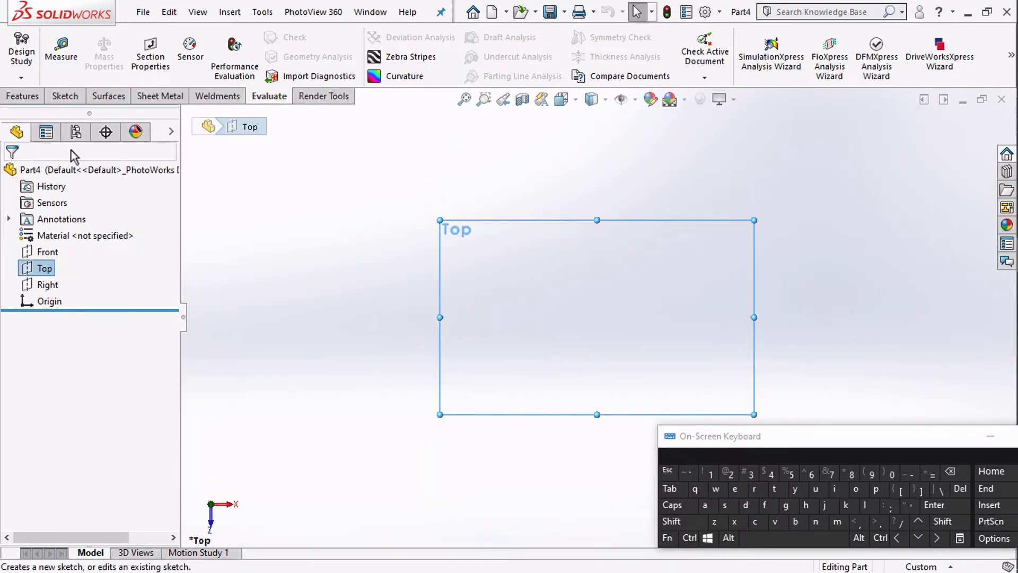
# Sketch a circle centred on the origin and set its diameter to 19.2 mm
pyautogui.click(127, 37)
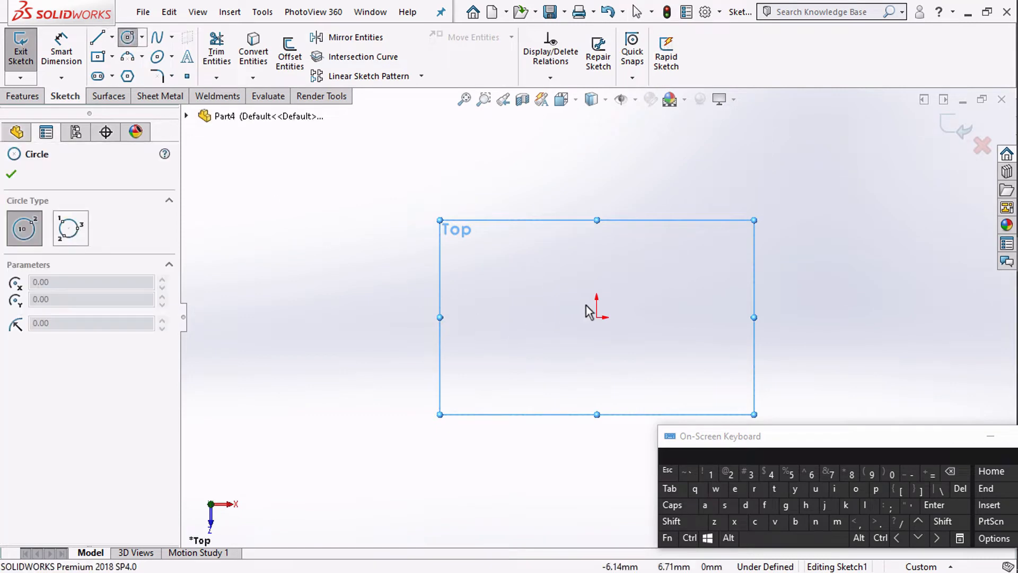
pyautogui.click(596, 317)
pyautogui.click(514, 352)
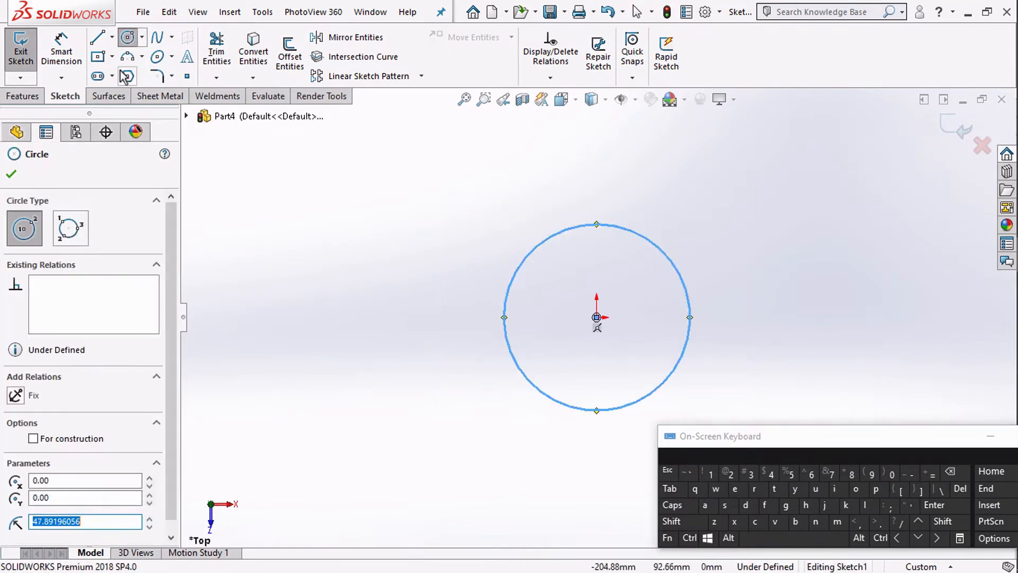
pyautogui.click(74, 47)
pyautogui.click(505, 314)
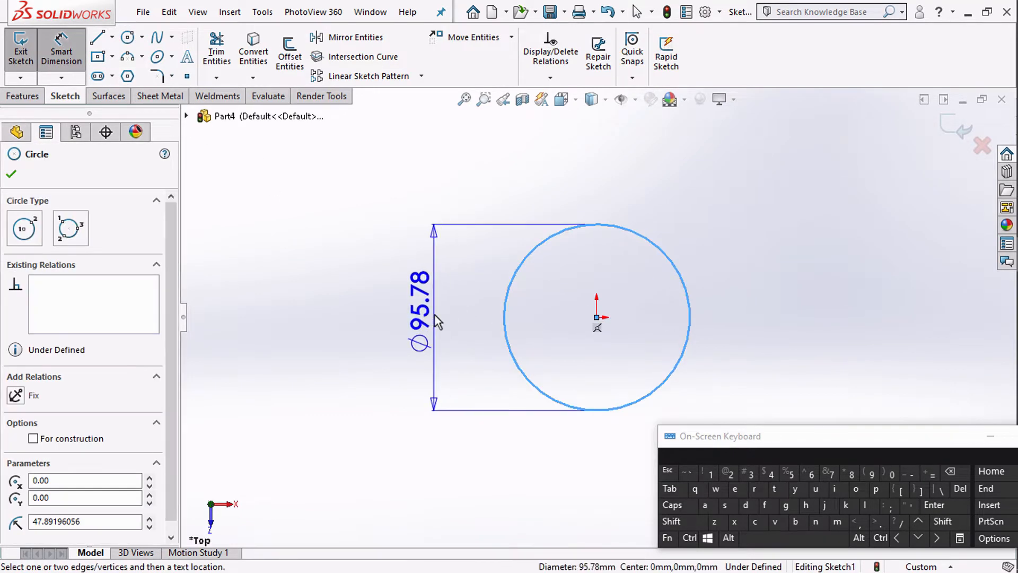
pyautogui.click(435, 315)
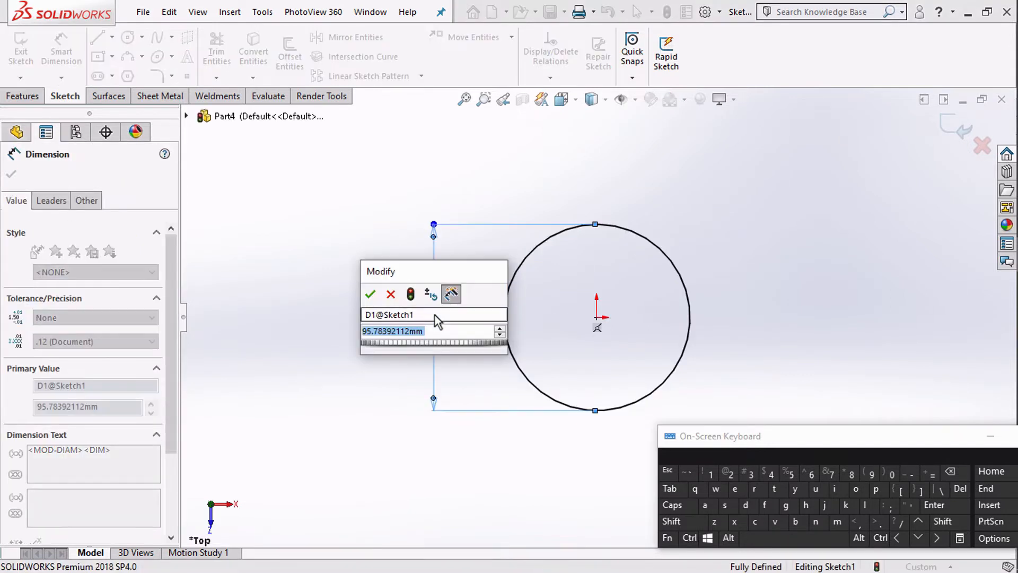
pyautogui.write('19.2')
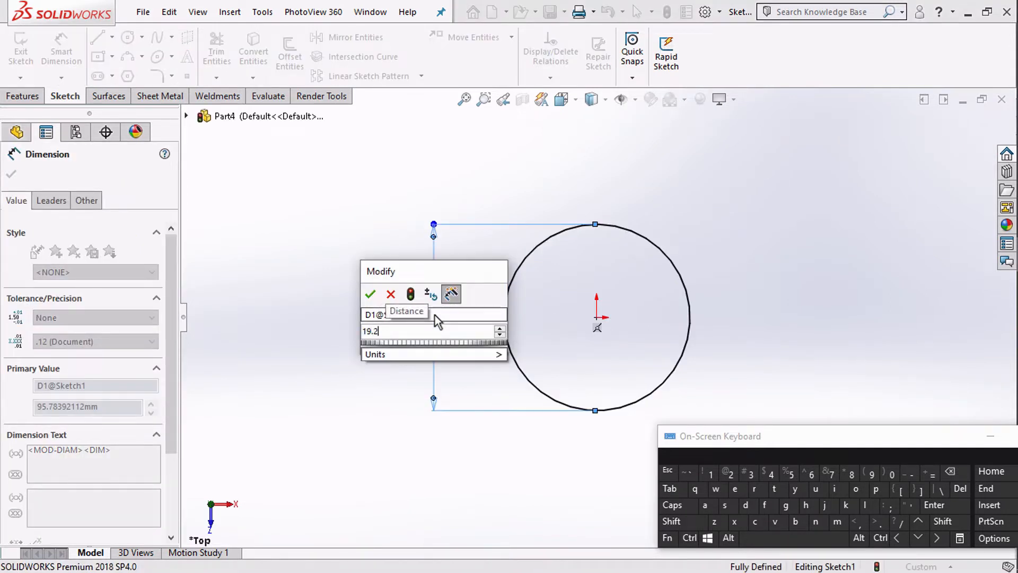
pyautogui.press('Return')
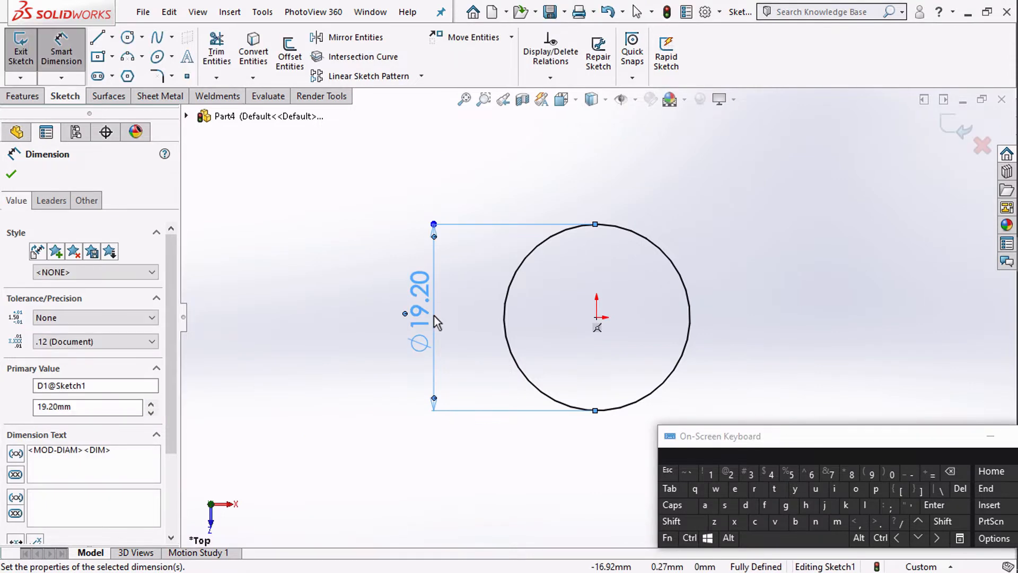
# Extrude the circle as a blind boss with a depth of 8.5 mm
pyautogui.click(33, 95)
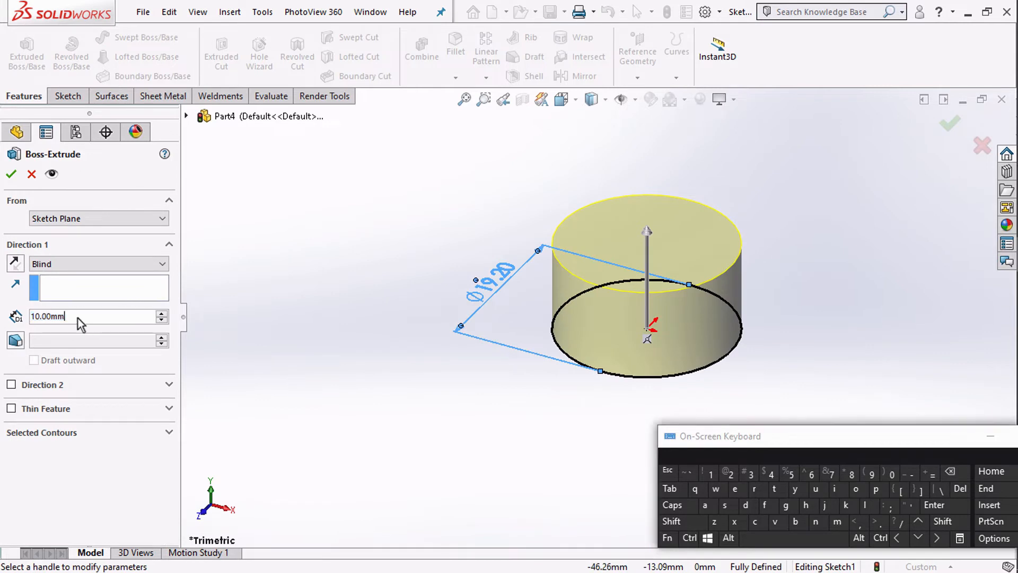
pyautogui.write('8.5')
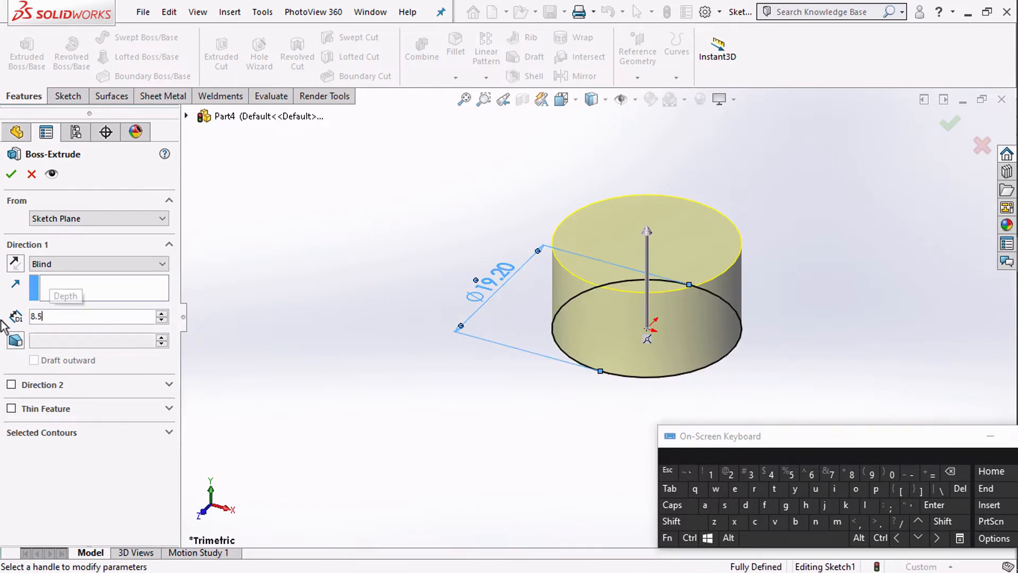
pyautogui.press('Return')
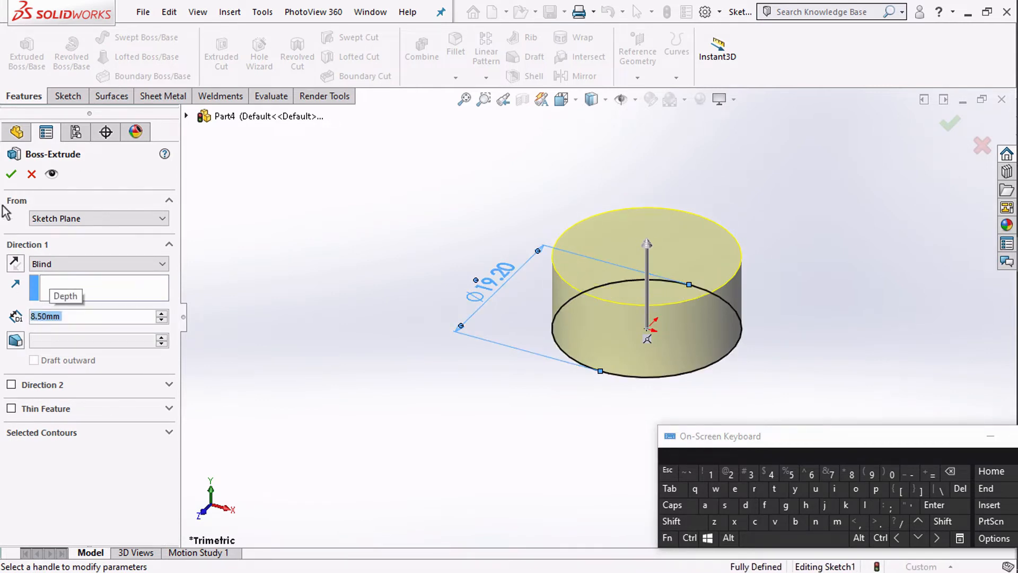
pyautogui.click(16, 179)
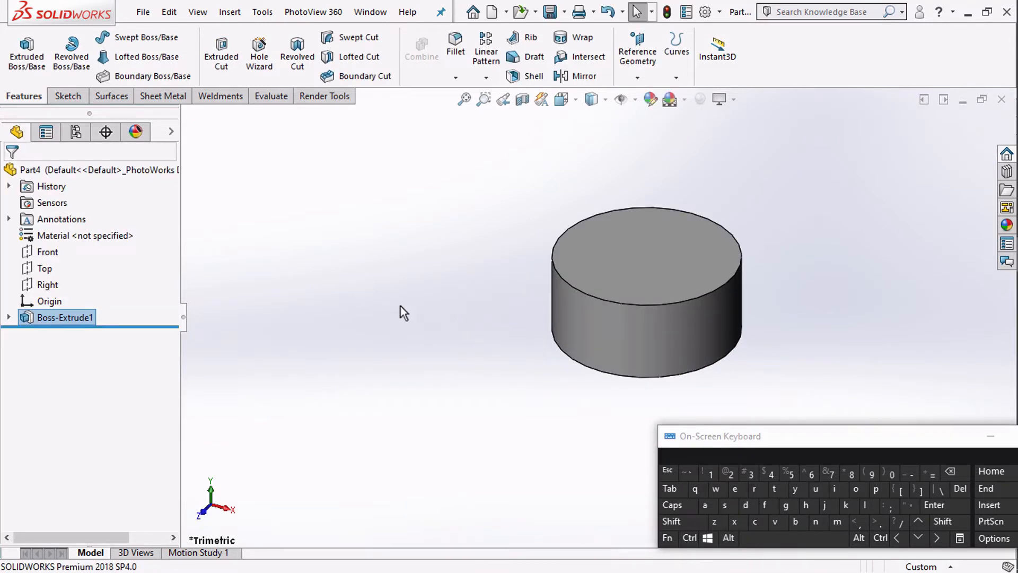
# Start a sketch on the Right plane and draw a vertical line about 7 mm long downward from the cylinder's bottom edge, in front of the origin
pyautogui.moveTo(405, 173); pyautogui.dragTo(406, 157, button='middle')
pyautogui.scroll(3, 408, 160)
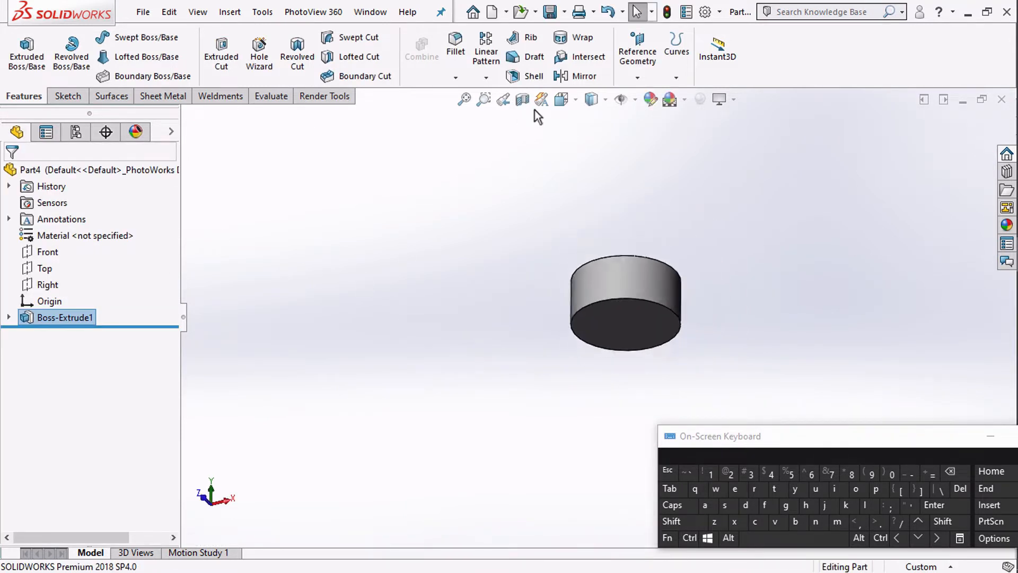
pyautogui.click(562, 99)
pyautogui.click(605, 166)
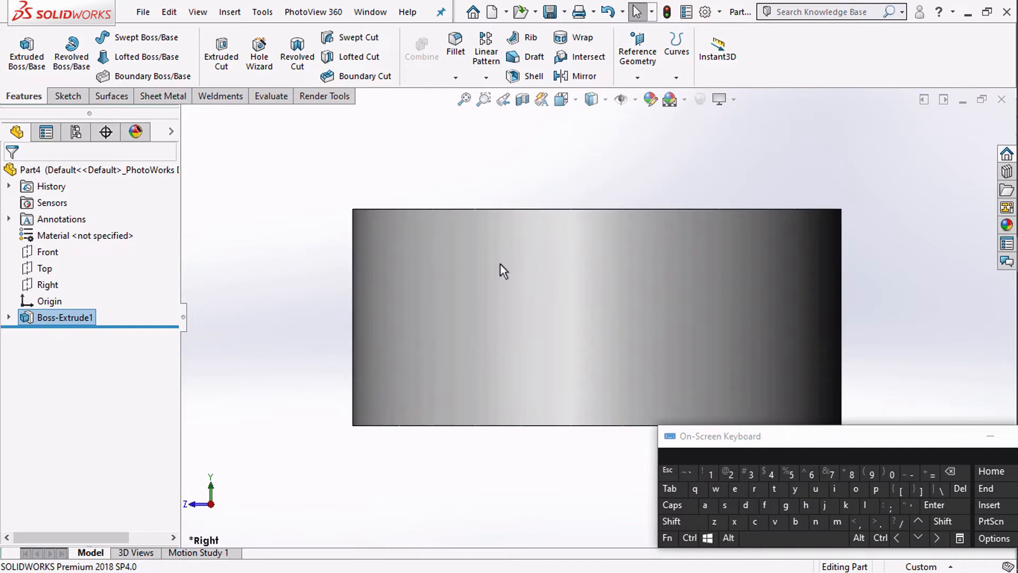
pyautogui.scroll(-3, 674, 382)
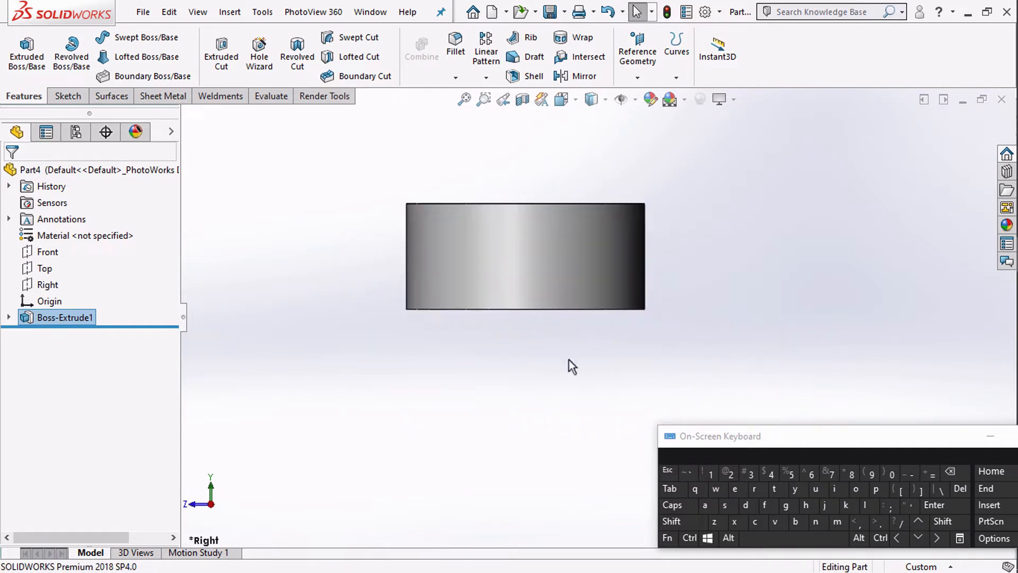
pyautogui.click(25, 286)
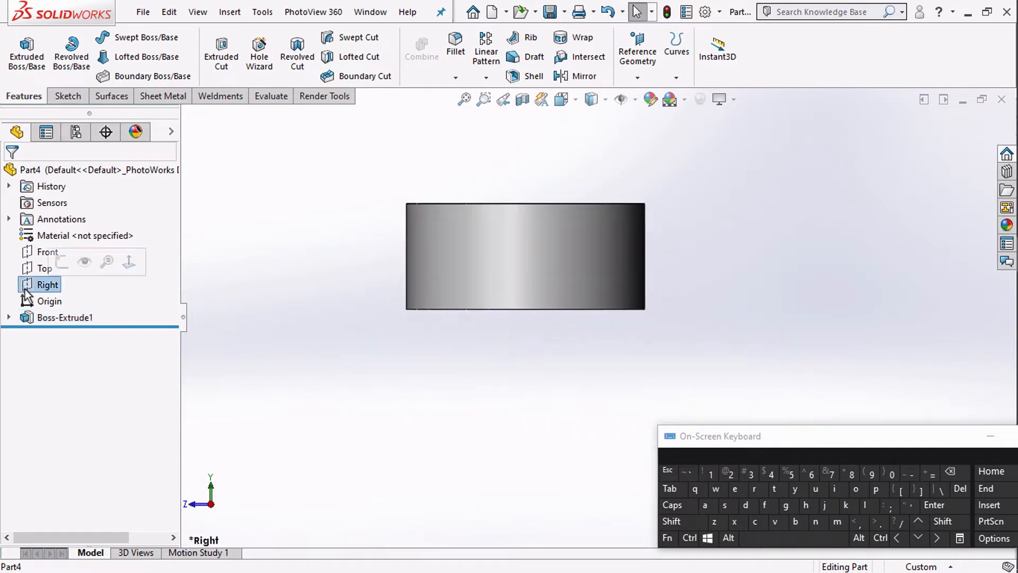
pyautogui.click(63, 261)
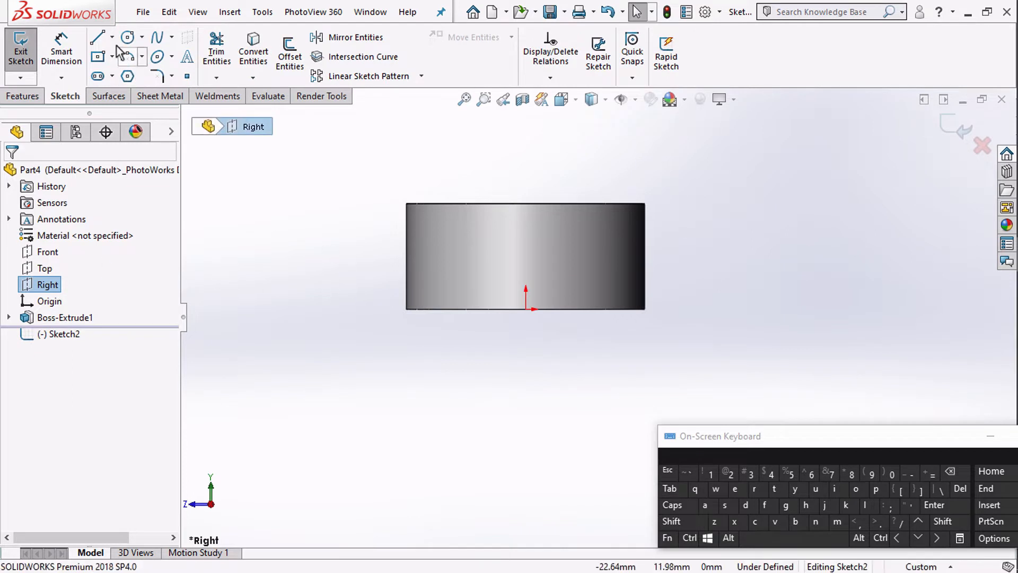
pyautogui.click(96, 37)
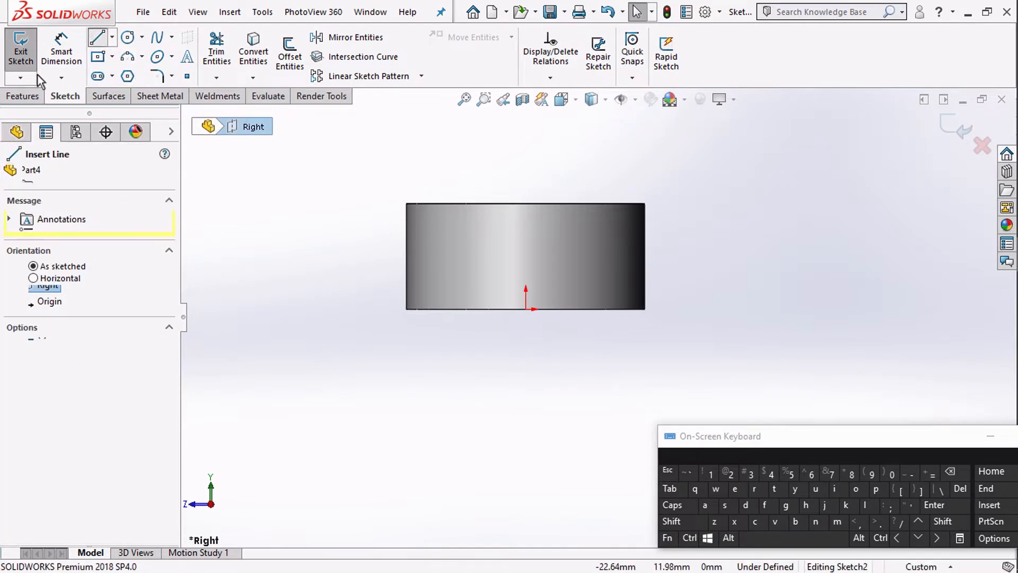
pyautogui.click(465, 310)
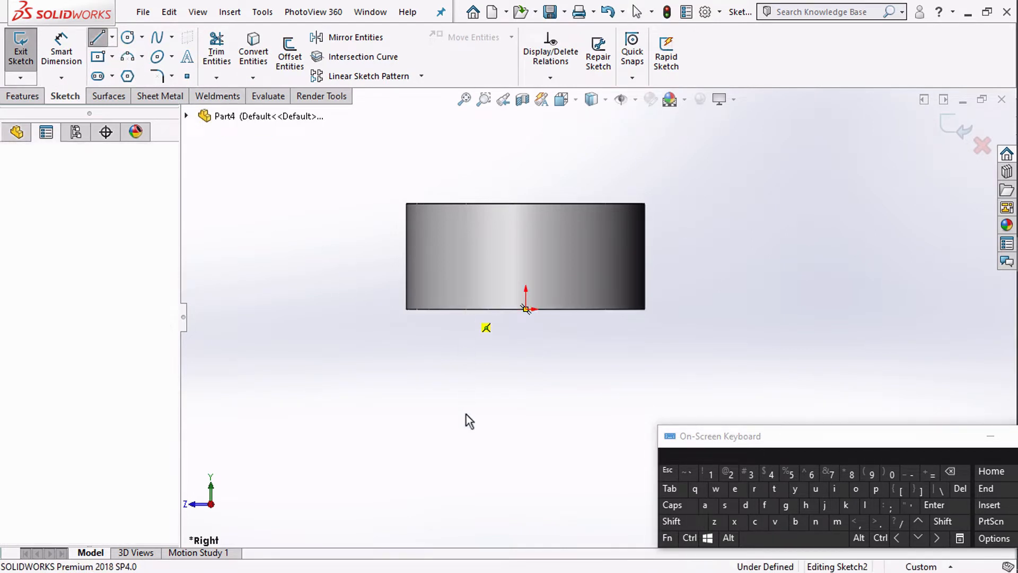
pyautogui.click(467, 398)
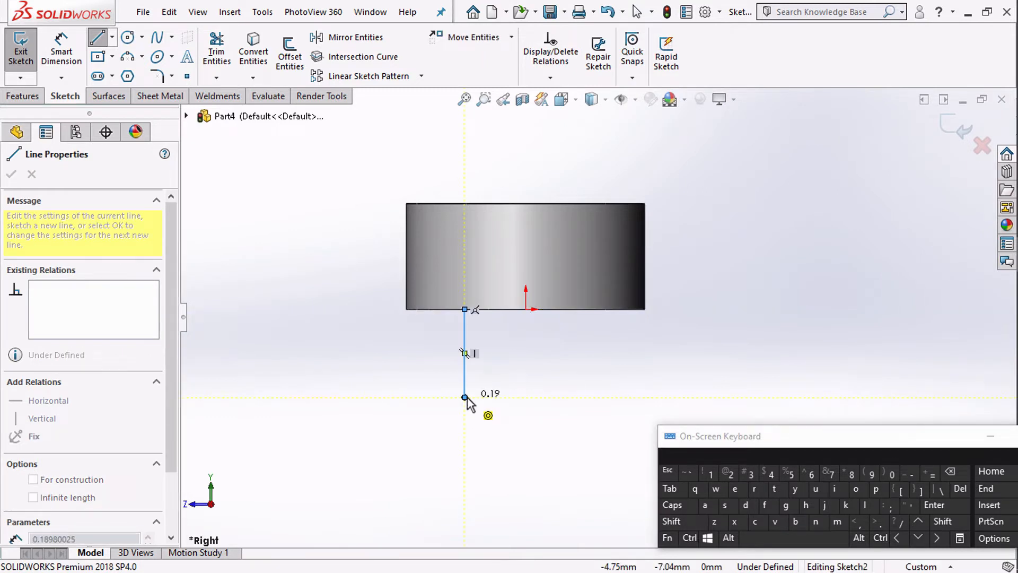
pyautogui.press('Escape')
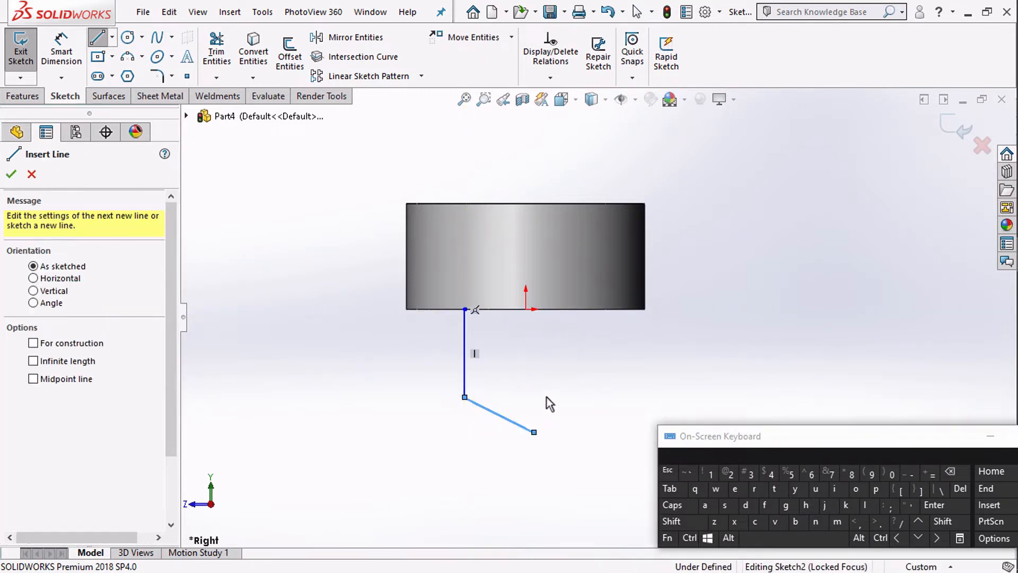
# Draw a horizontal line about 9.7 mm long along the cylinder's bottom edge from the vertical line's upper end, then a second vertical line about 7 mm downward
pyautogui.click(470, 310)
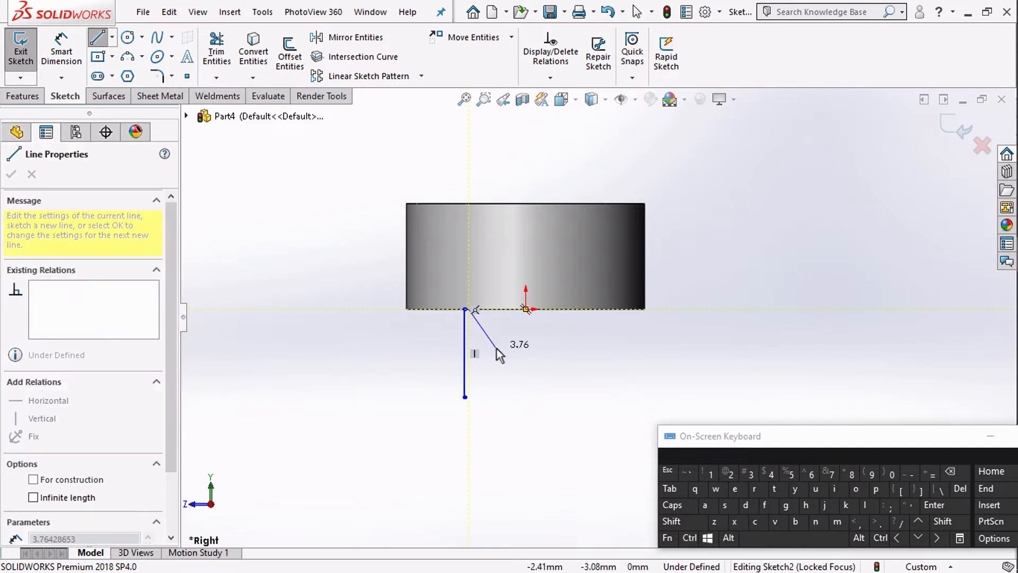
pyautogui.press('Escape')
pyautogui.click(465, 309)
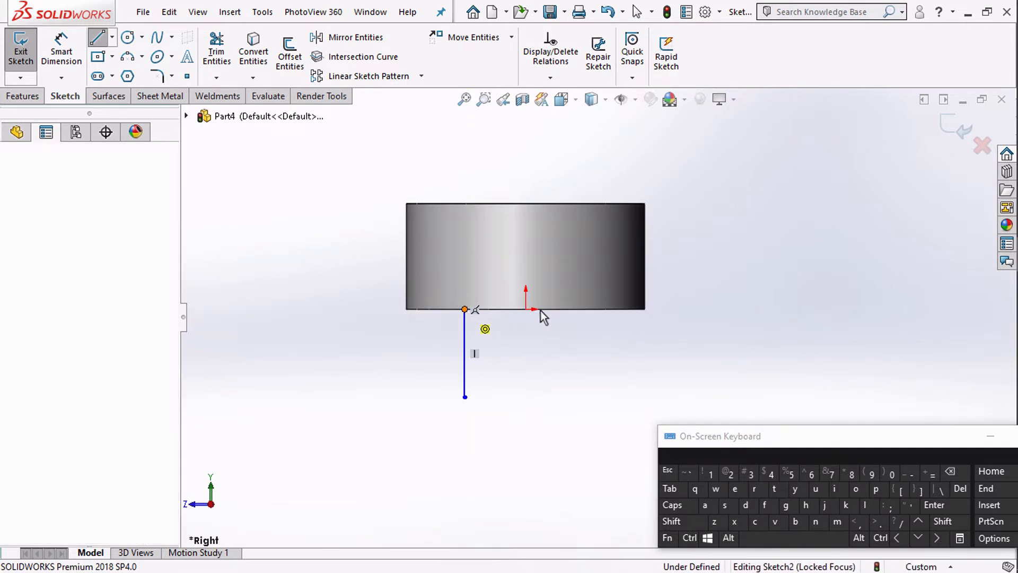
pyautogui.click(586, 308)
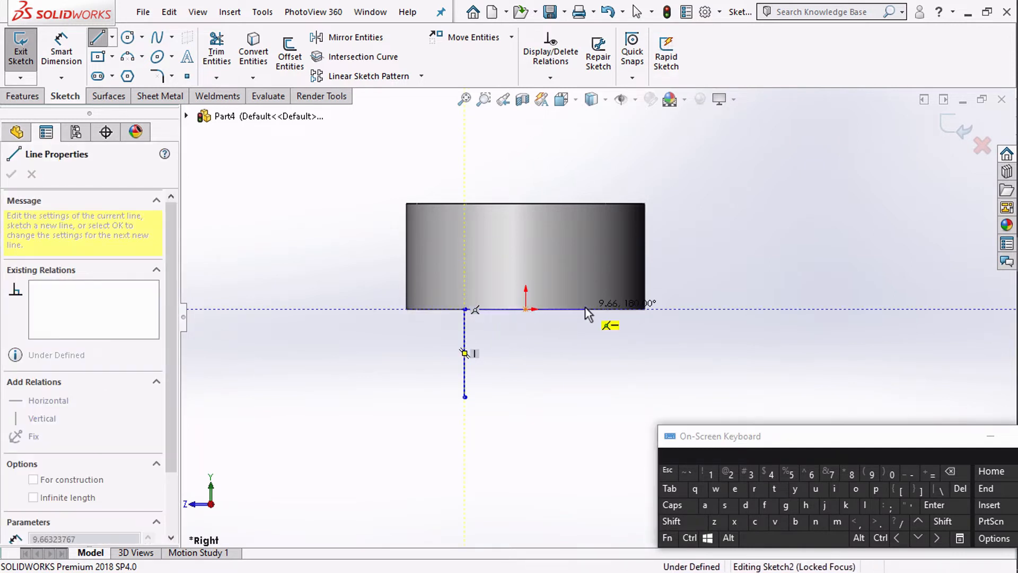
pyautogui.click(583, 399)
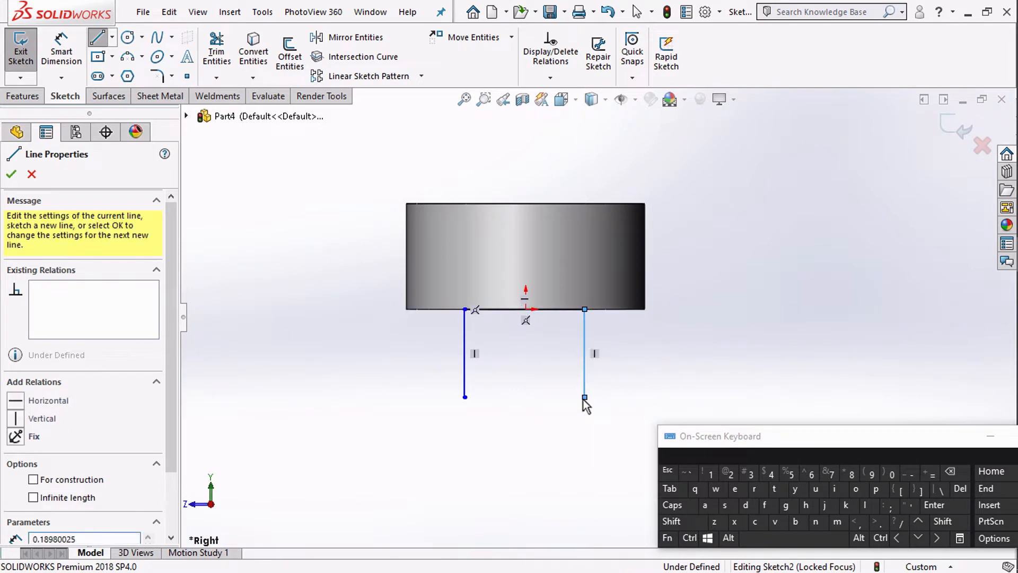
pyautogui.doubleClick(575, 431)
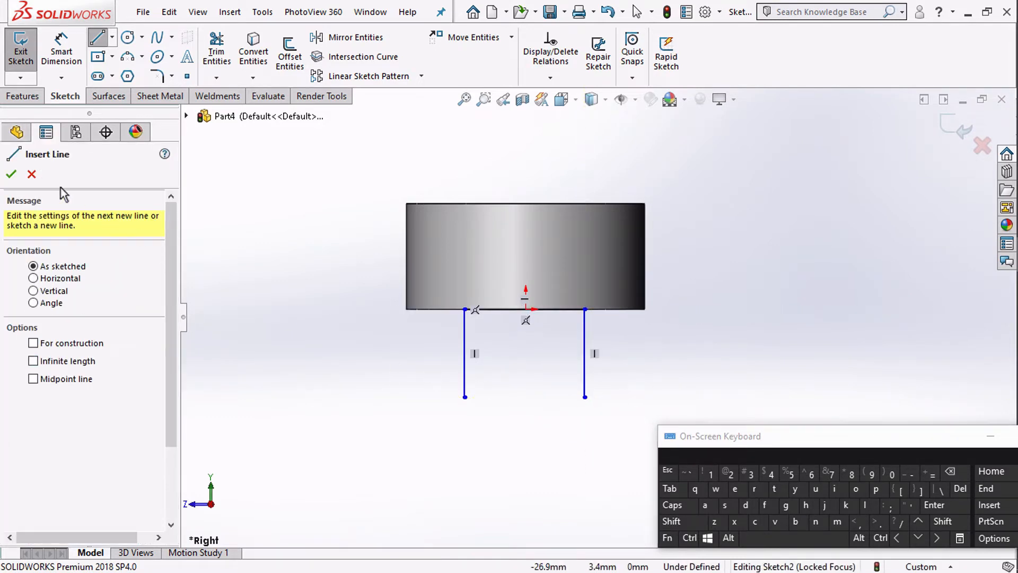
pyautogui.click(32, 173)
# Add a Midpoint relation between the sketch's horizontal line and the origin
pyautogui.click(688, 521)
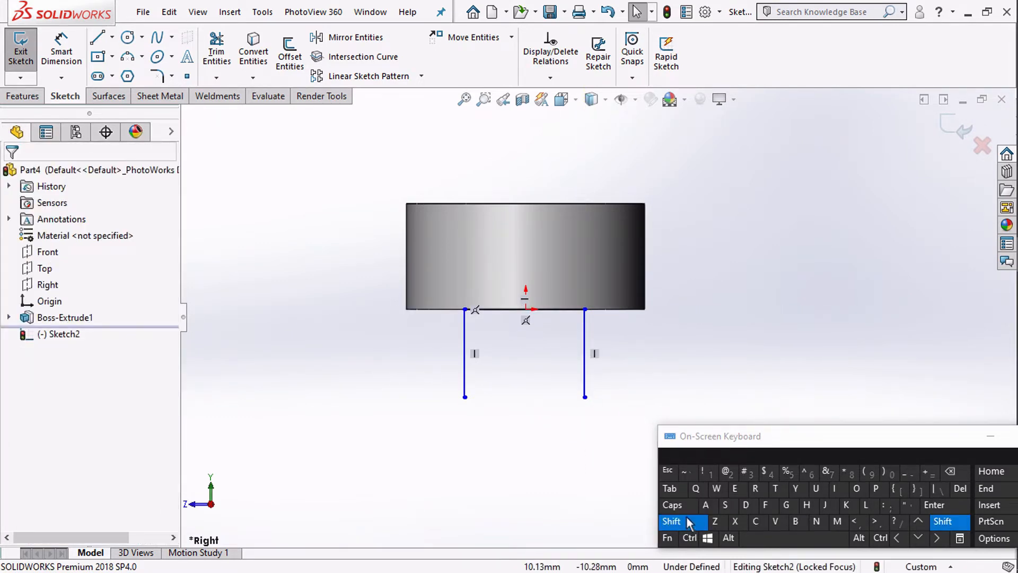
pyautogui.click(534, 314)
pyautogui.keyDown('shift'); pyautogui.click(526, 310); pyautogui.keyUp('shift')
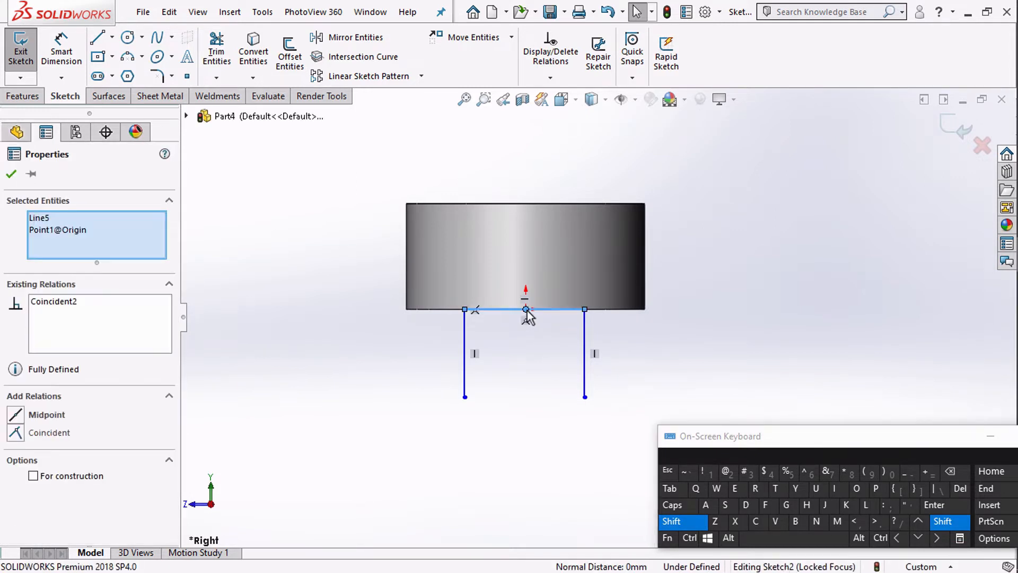
pyautogui.click(47, 415)
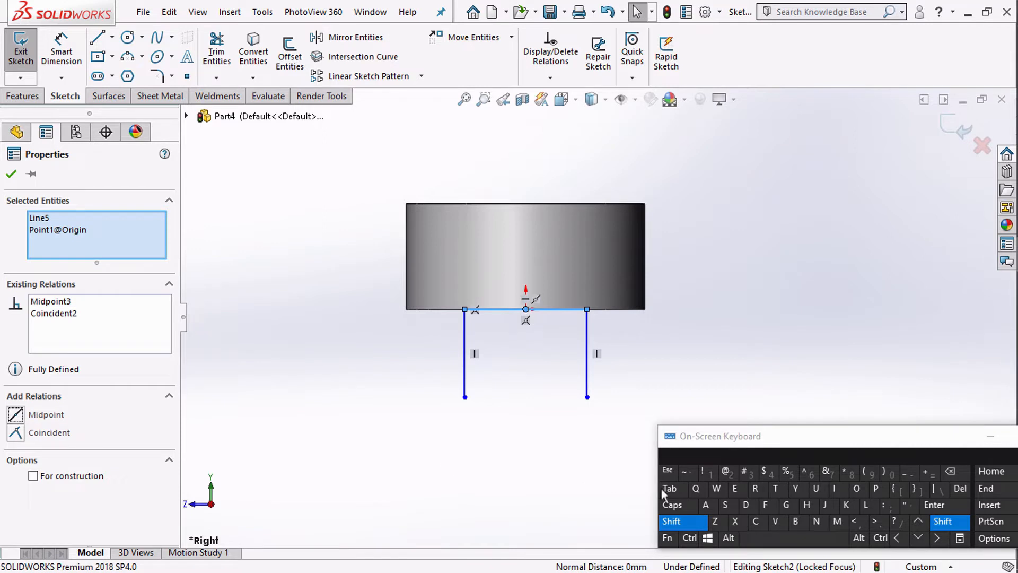
pyautogui.click(687, 524)
pyautogui.click(494, 465)
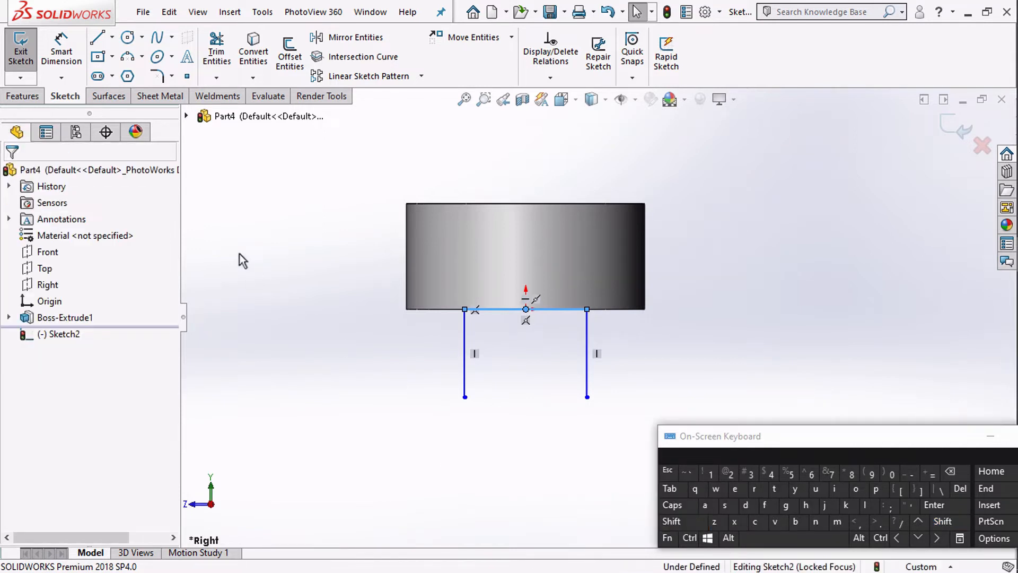
# Dimension the sketch's horizontal line on the cylinder's bottom edge to 11.2 mm
pyautogui.click(73, 66)
pyautogui.click(512, 310)
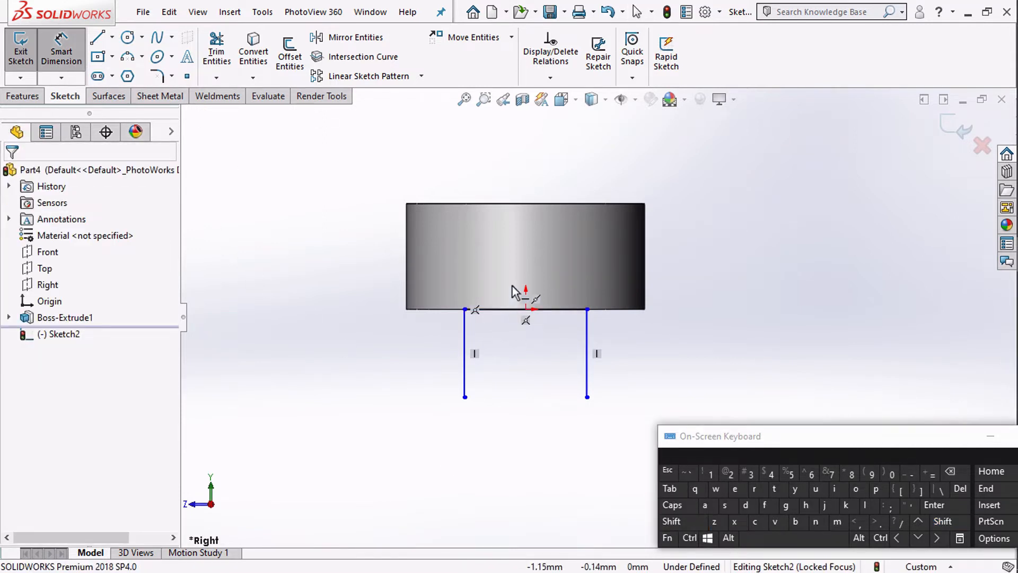
pyautogui.click(516, 260)
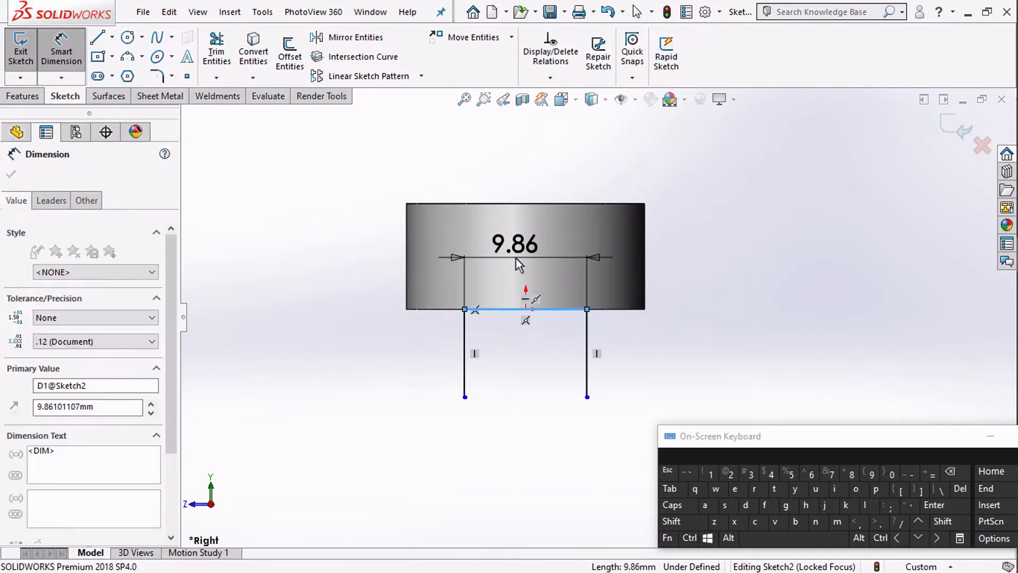
pyautogui.write('11.2')
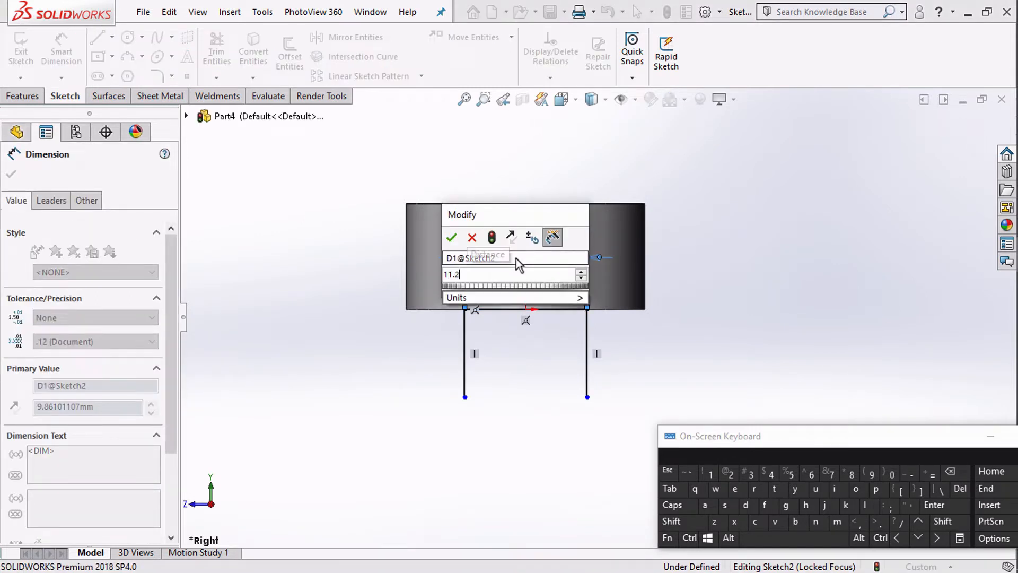
pyautogui.press('Return')
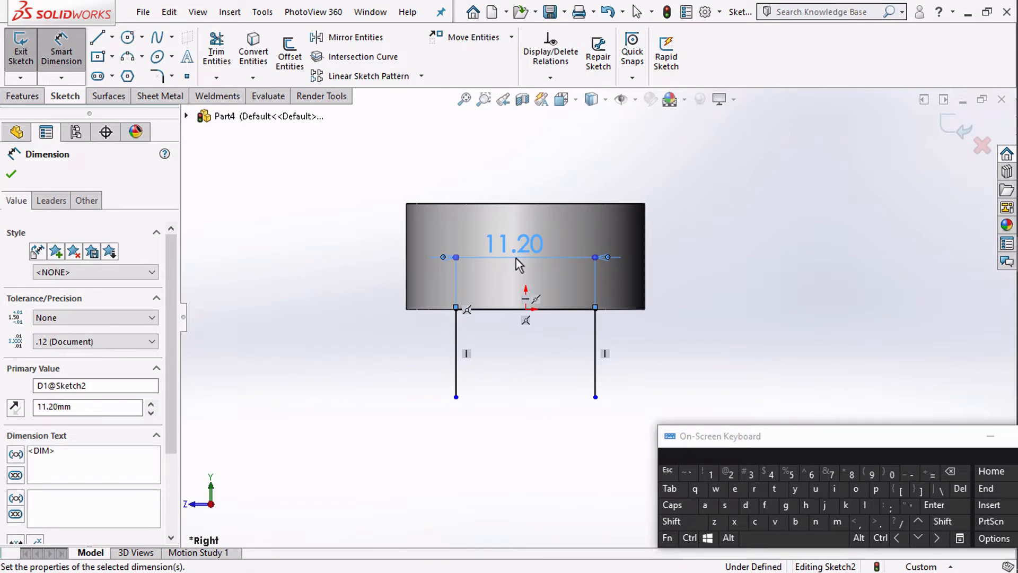
# Draw a horizontal centerline about 18.2 mm long below the two vertical lines, about 9.3 mm under the cylinder's bottom edge
pyautogui.click(107, 41)
pyautogui.click(112, 40)
pyautogui.click(123, 78)
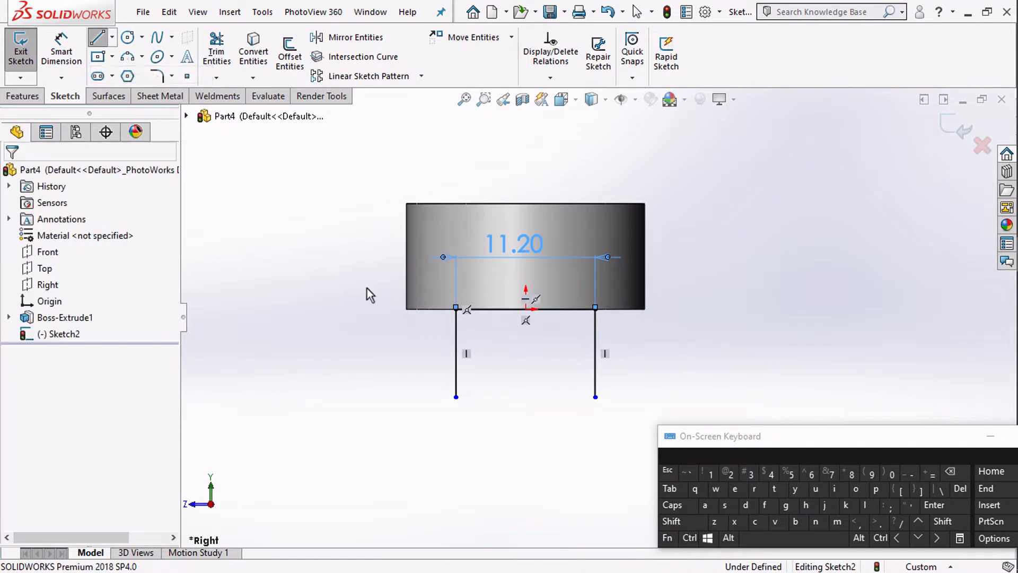
pyautogui.scroll(1, 455, 350)
pyautogui.scroll(1, 455, 350)
pyautogui.click(457, 391)
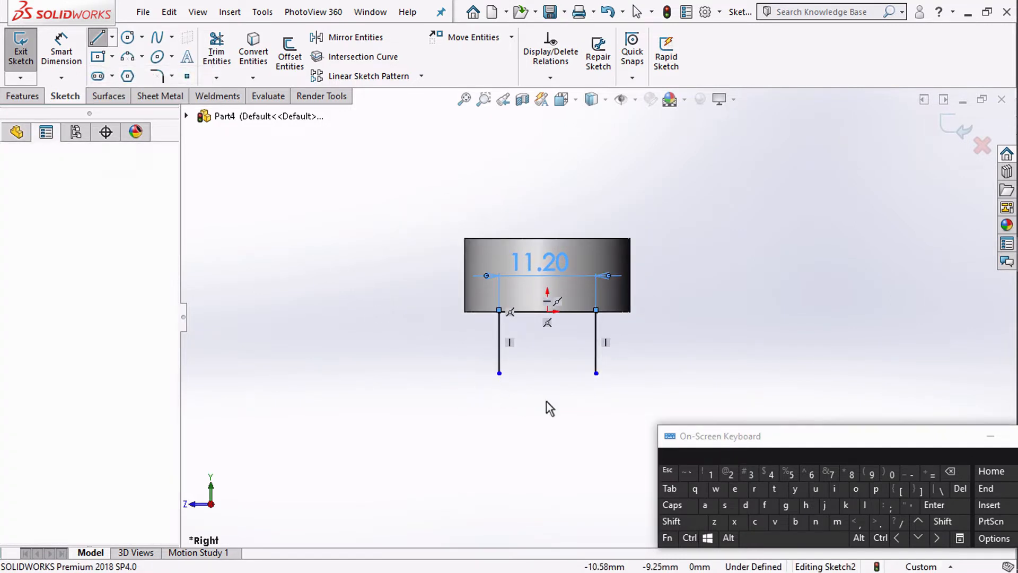
pyautogui.click(614, 391)
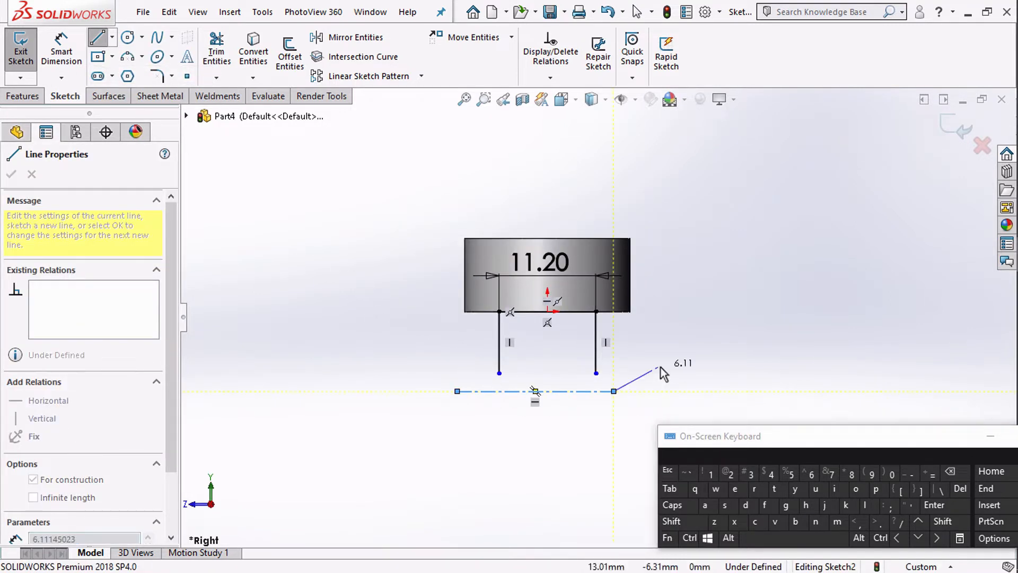
# Dimension the distance between the sketch's solid horizontal line and the centerline to 16 mm
pyautogui.click(49, 62)
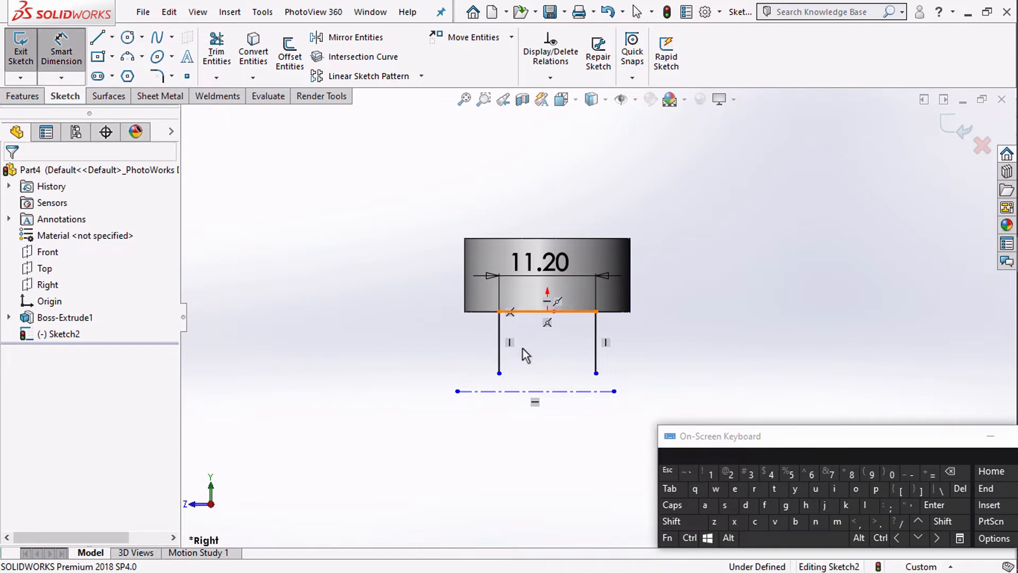
pyautogui.click(525, 311)
pyautogui.click(504, 391)
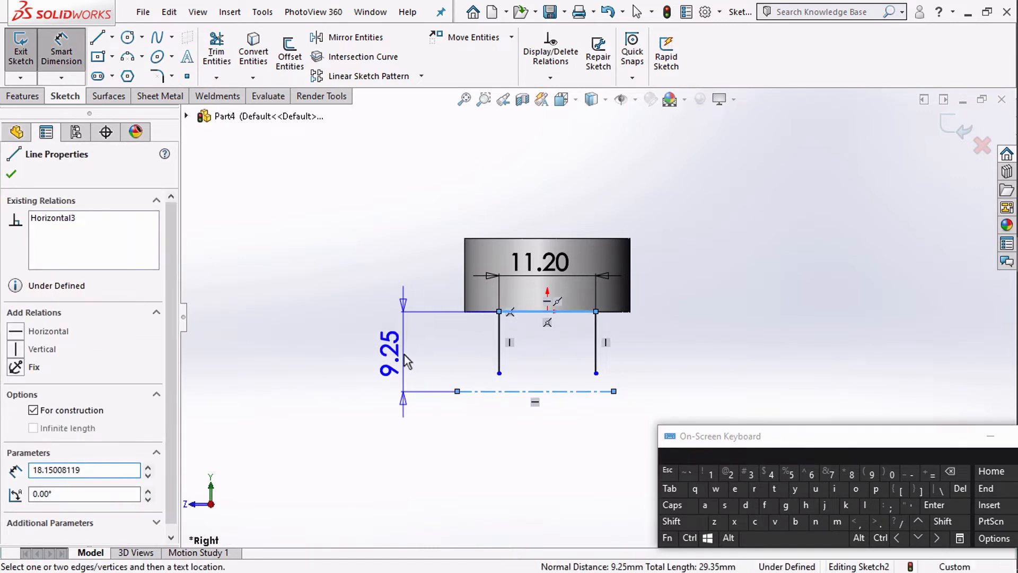
pyautogui.click(404, 354)
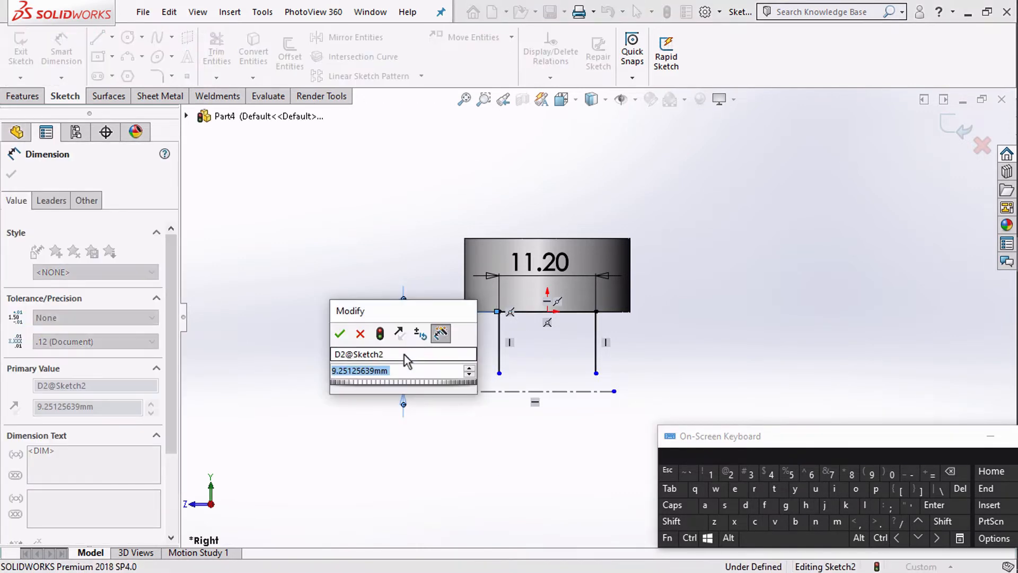
pyautogui.write('16')
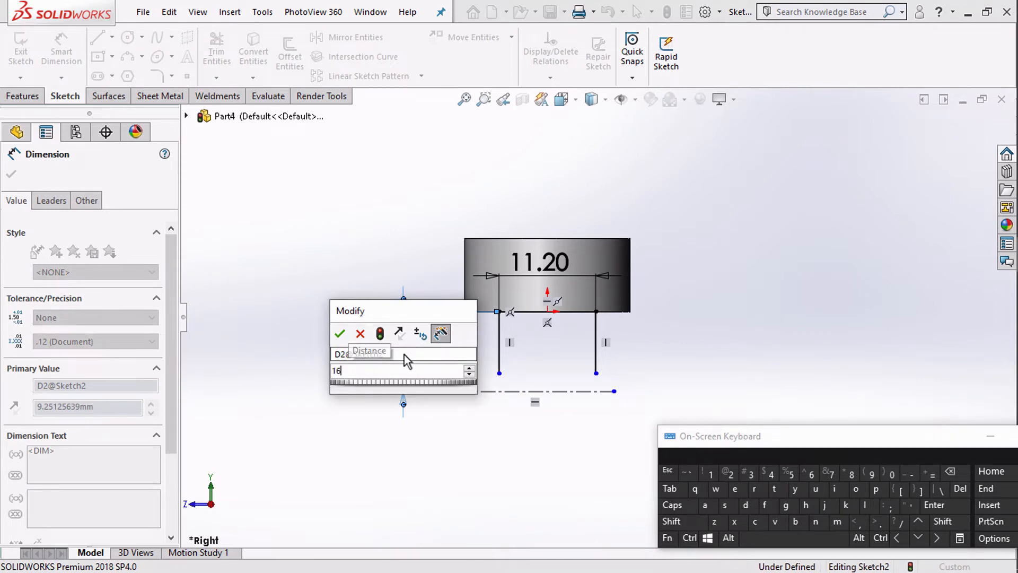
pyautogui.press('Return')
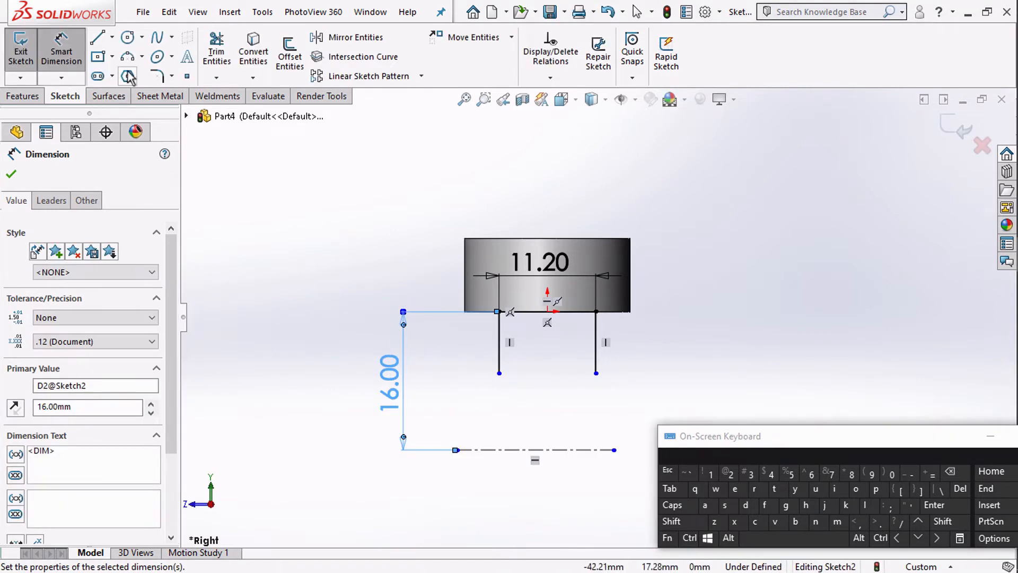
# Draw a three-point arc joining the lower ends of the two vertical lines, bulging downward toward the centerline
pyautogui.click(127, 56)
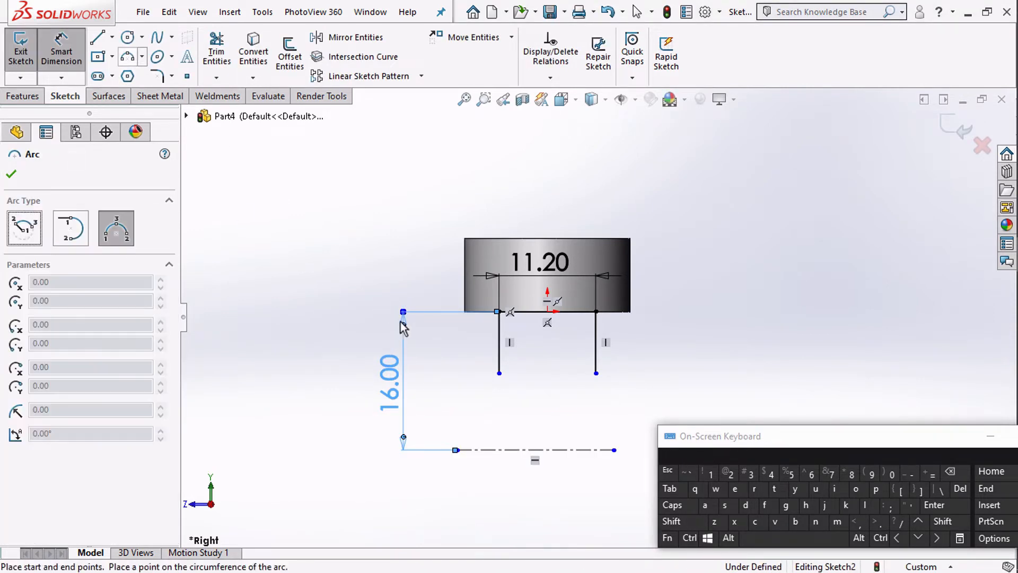
pyautogui.click(499, 373)
pyautogui.click(596, 373)
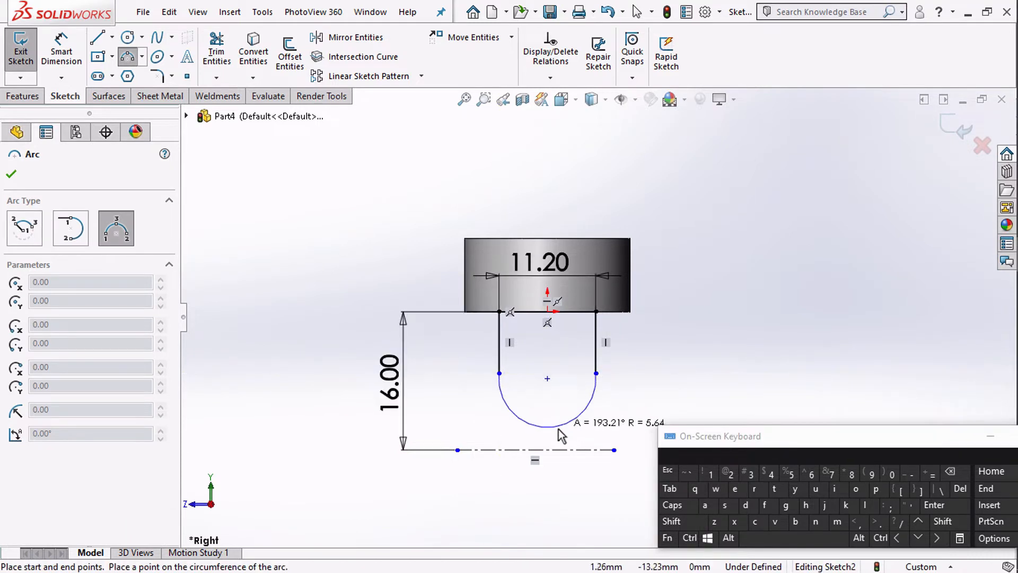
pyautogui.click(561, 438)
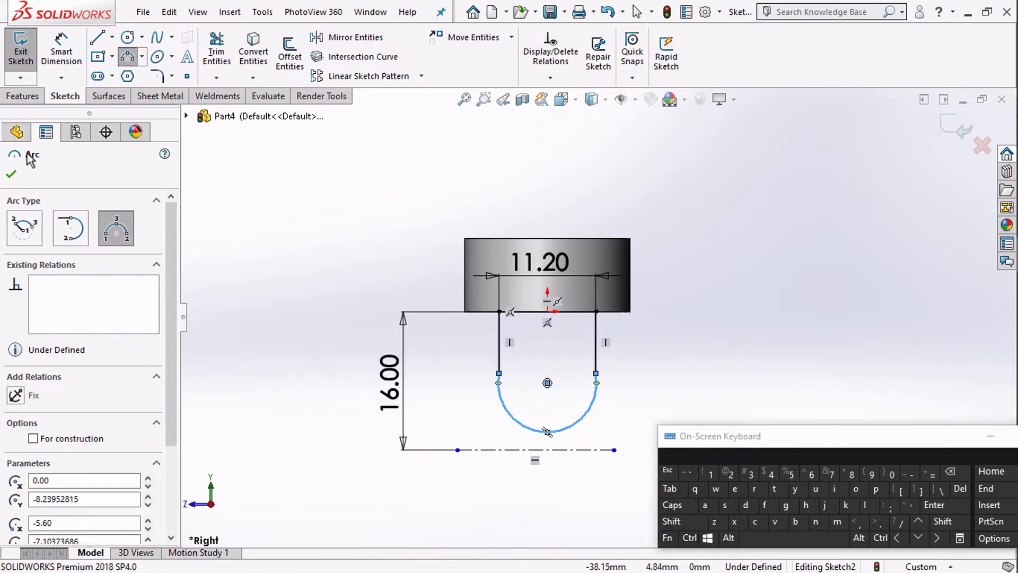
pyautogui.press('Escape')
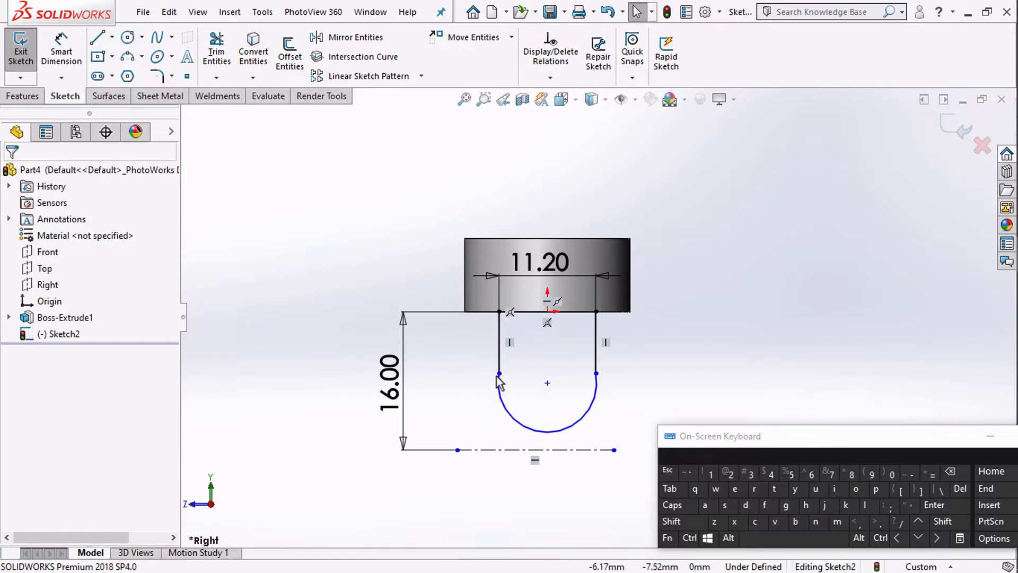
# Add Tangent relations where the arc meets each of the two vertical lines
pyautogui.click(499, 372)
pyautogui.click(541, 308)
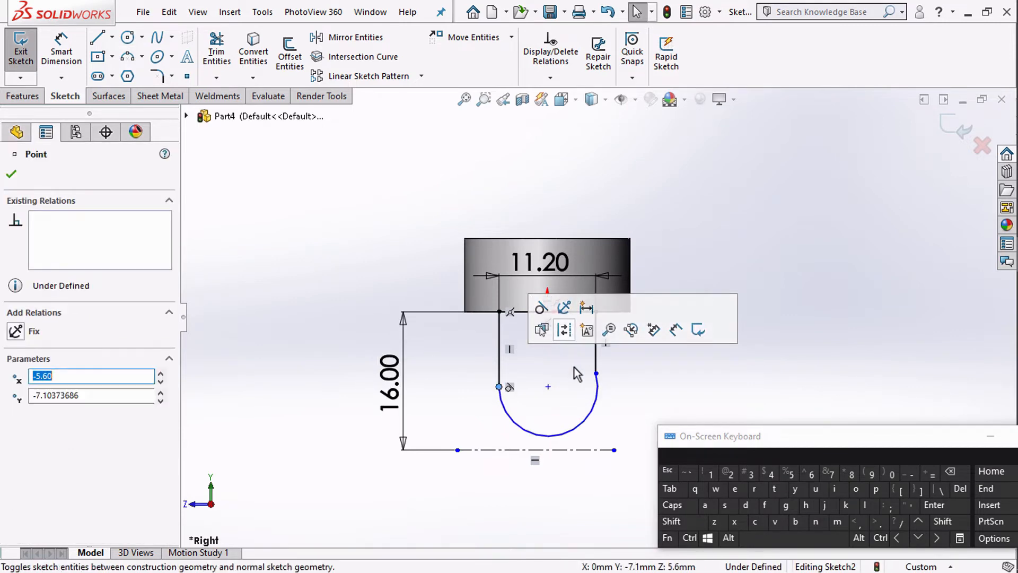
pyautogui.click(596, 373)
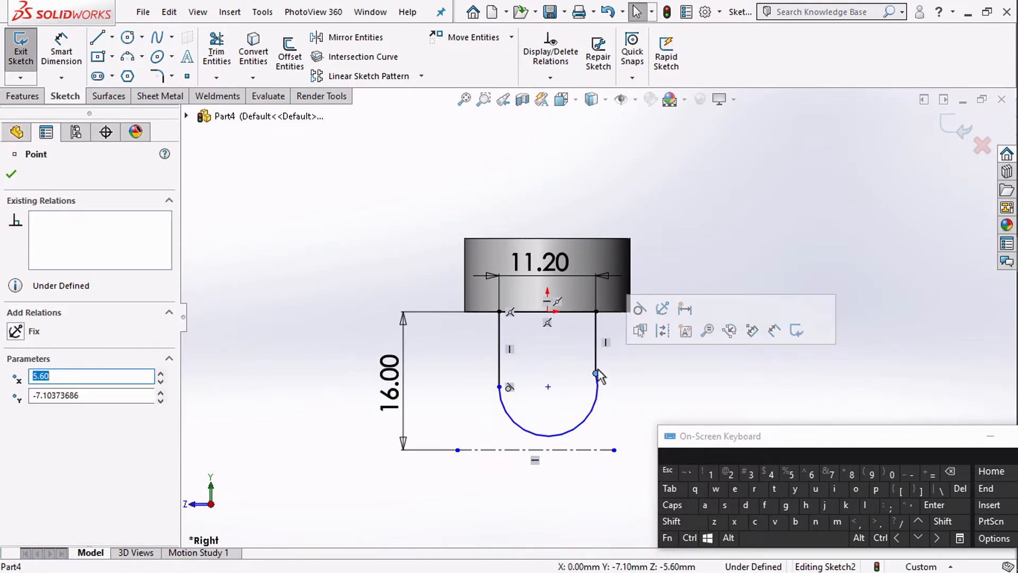
pyautogui.click(639, 310)
pyautogui.click(581, 478)
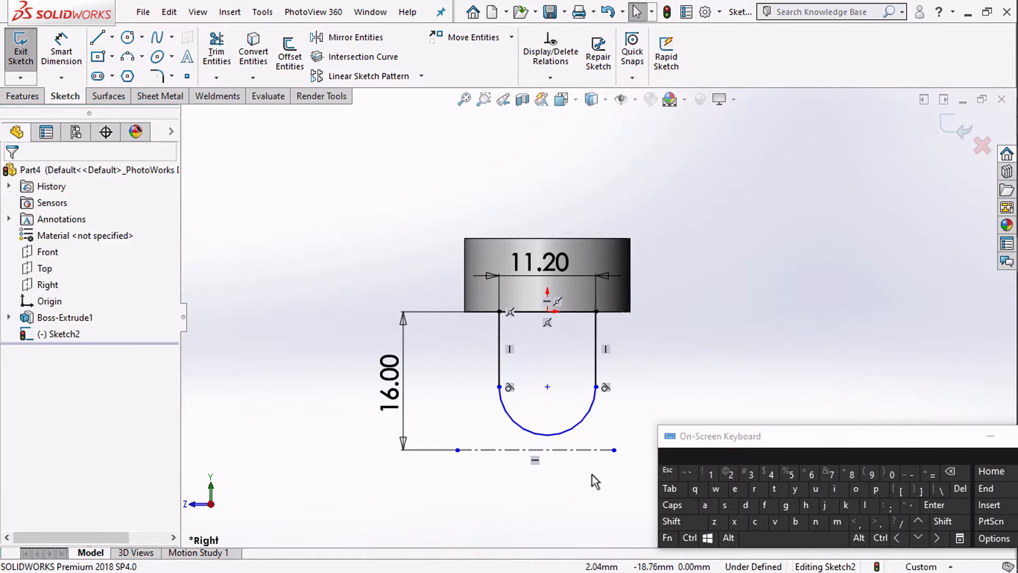
# Add a Tangent relation between the arc and the horizontal centerline below it
pyautogui.click(582, 427)
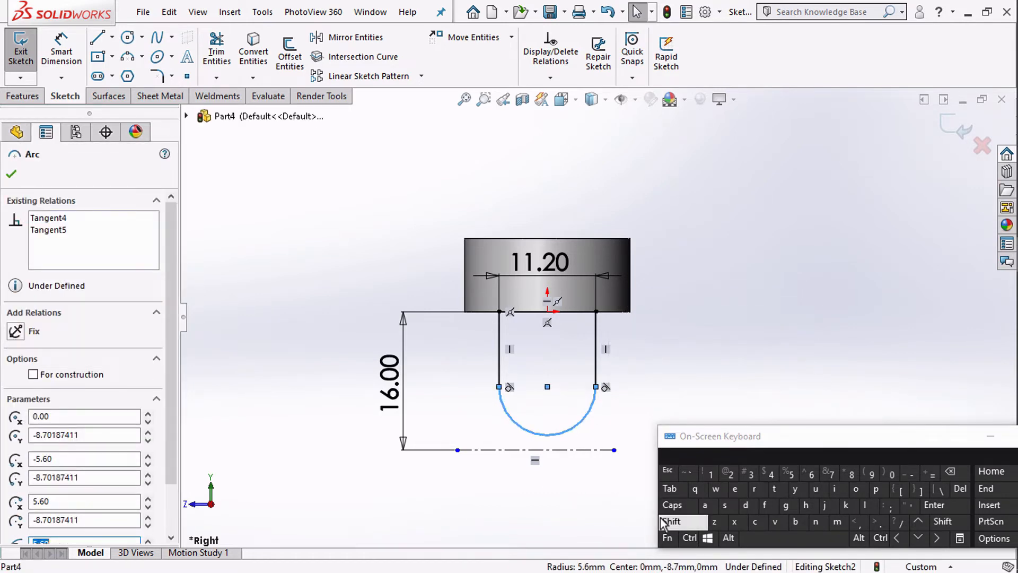
pyautogui.click(671, 522)
pyautogui.keyDown('shift'); pyautogui.click(590, 450); pyautogui.keyUp('shift')
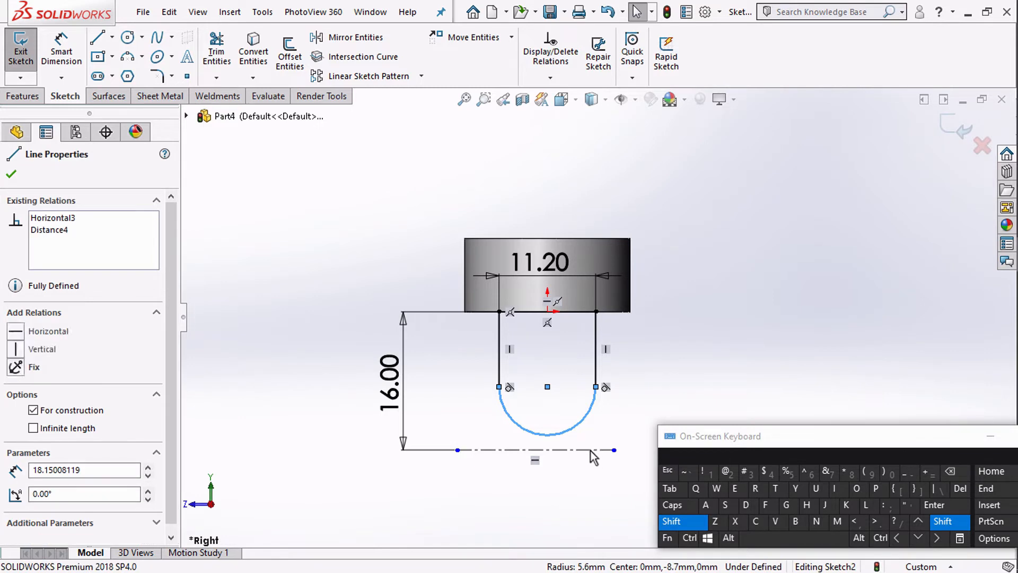
pyautogui.click(51, 419)
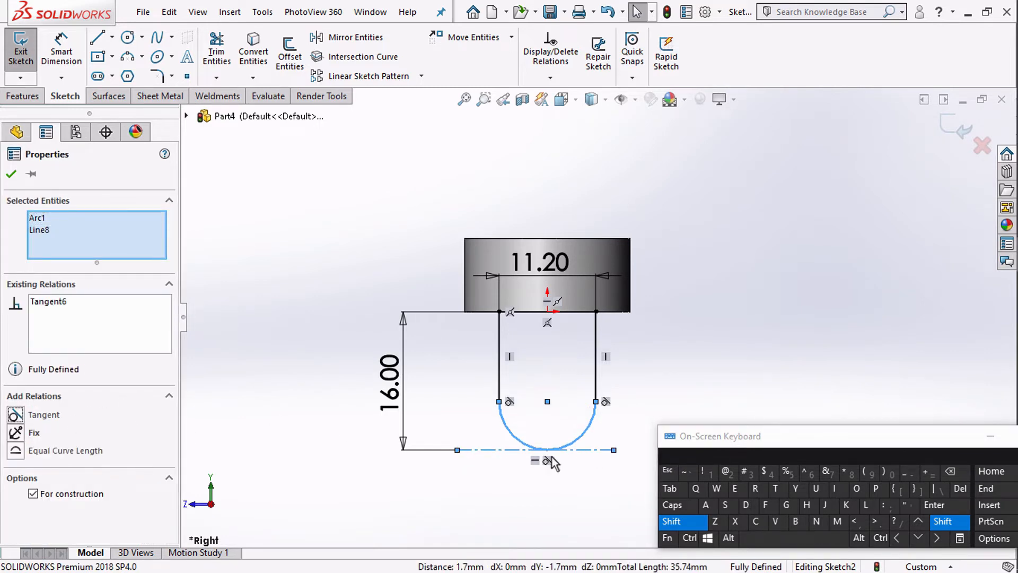
pyautogui.click(663, 517)
pyautogui.click(653, 355)
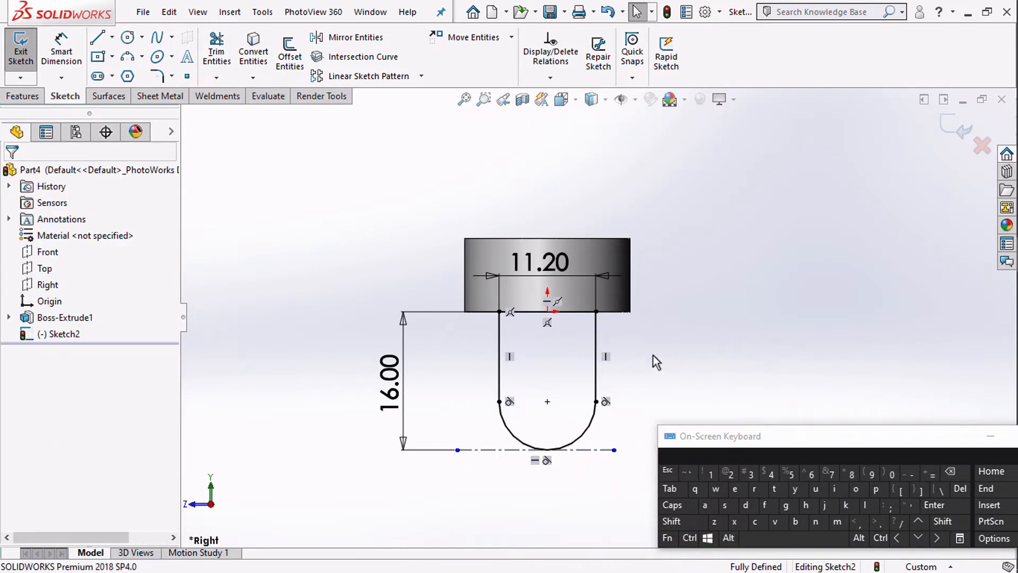
# Start a Boss-Extrude of the U-shaped profile with a blind Direction 1 depth of 14.5/2 mm
pyautogui.moveTo(653, 354)
pyautogui.mouseDown(button='middle')
pyautogui.moveTo(624, 320)
pyautogui.moveTo(604, 335)
pyautogui.moveTo(622, 248)
pyautogui.moveTo(613, 261)
pyautogui.mouseUp(button='middle')
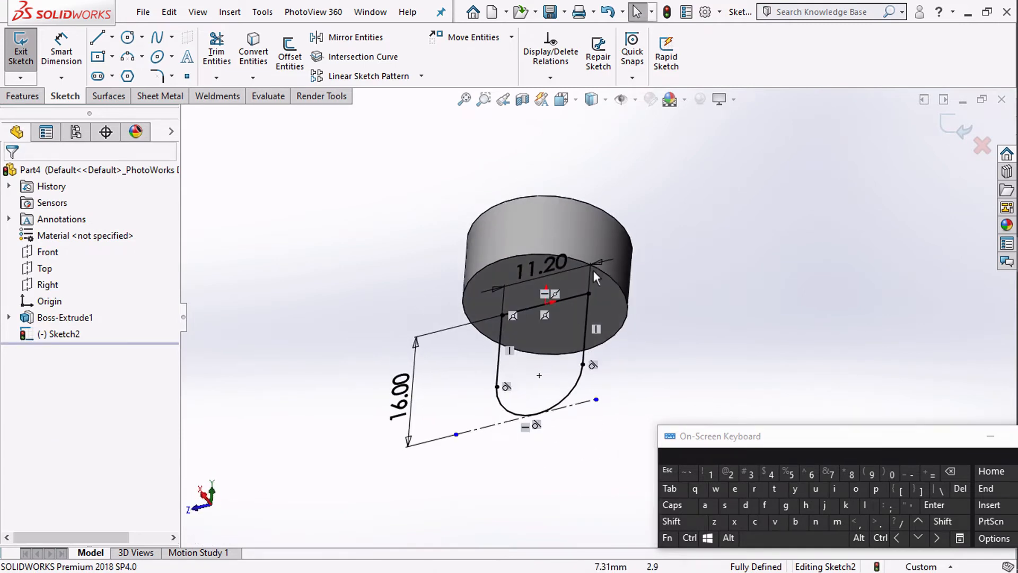
pyautogui.click(22, 96)
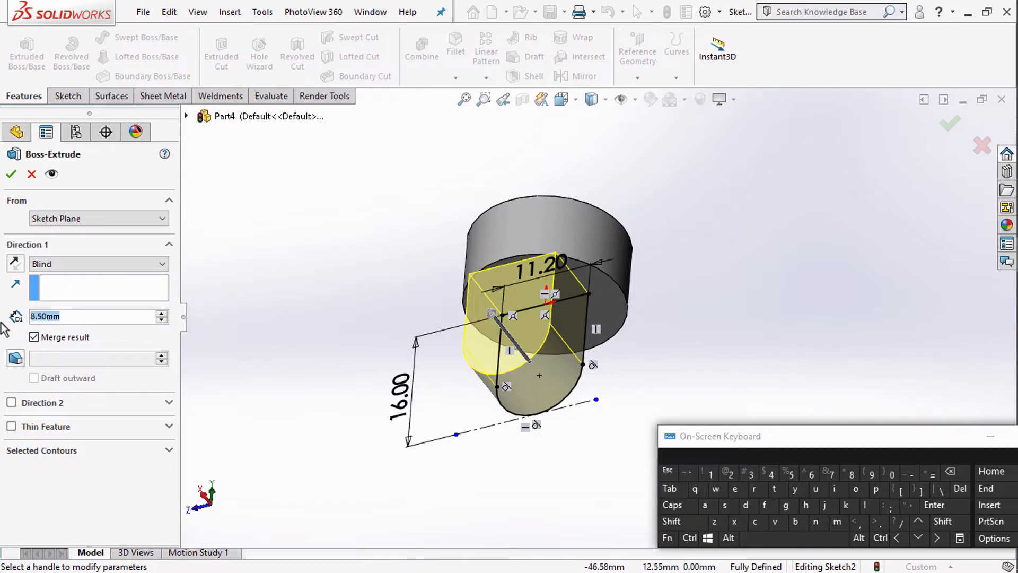
pyautogui.write('14.')
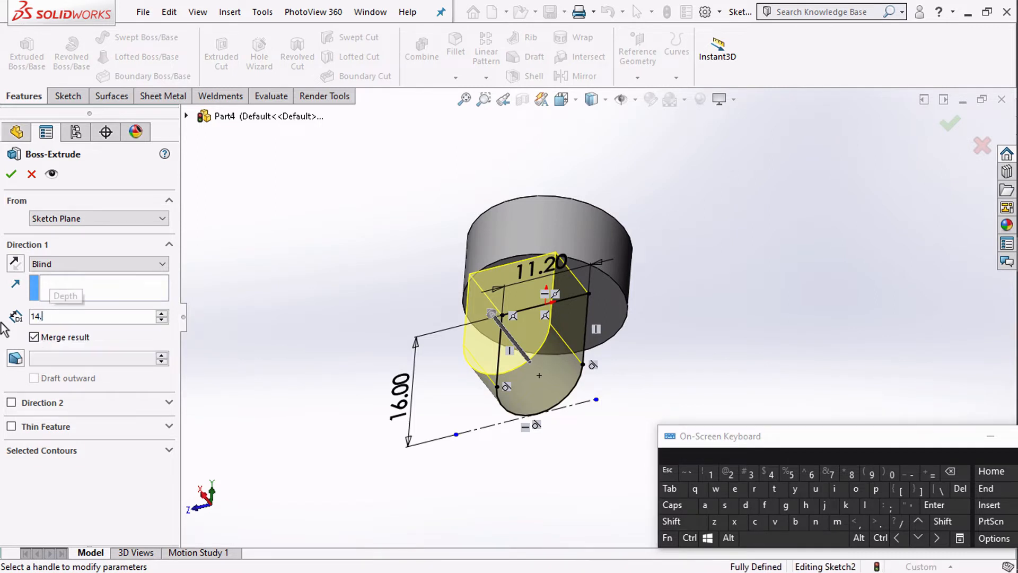
pyautogui.write('5/2')
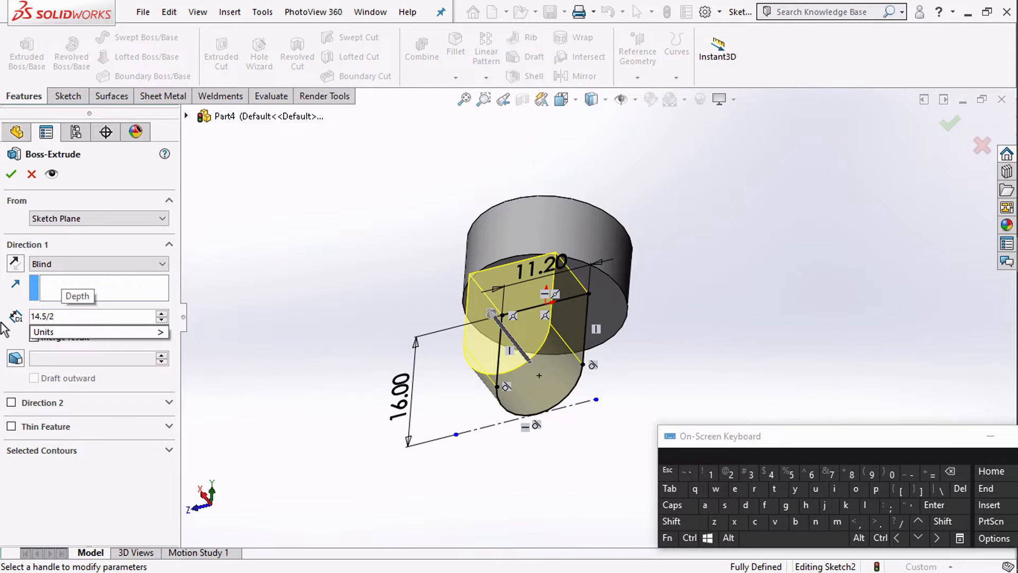
pyautogui.moveTo(81, 333)
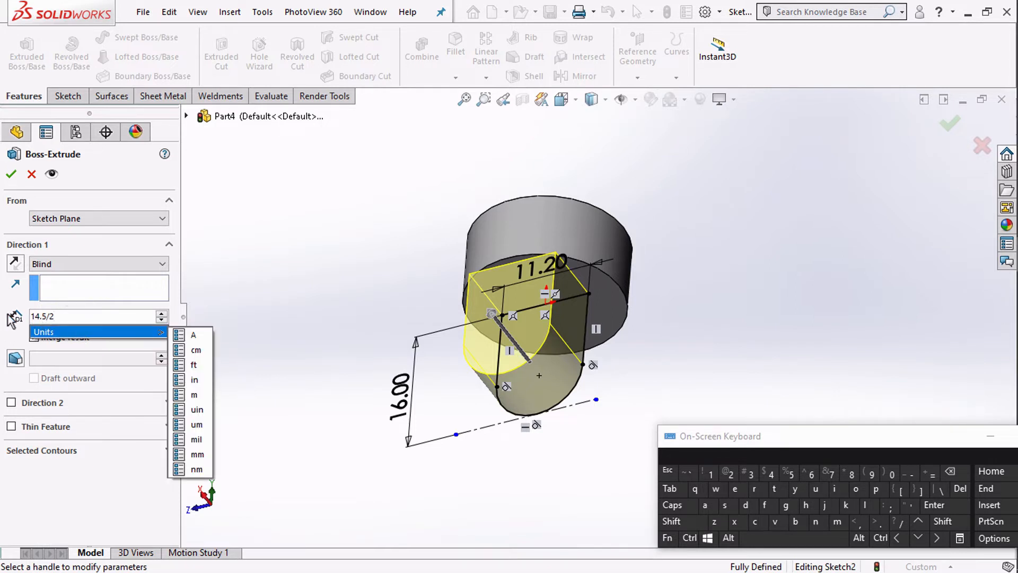
pyautogui.press('Return')
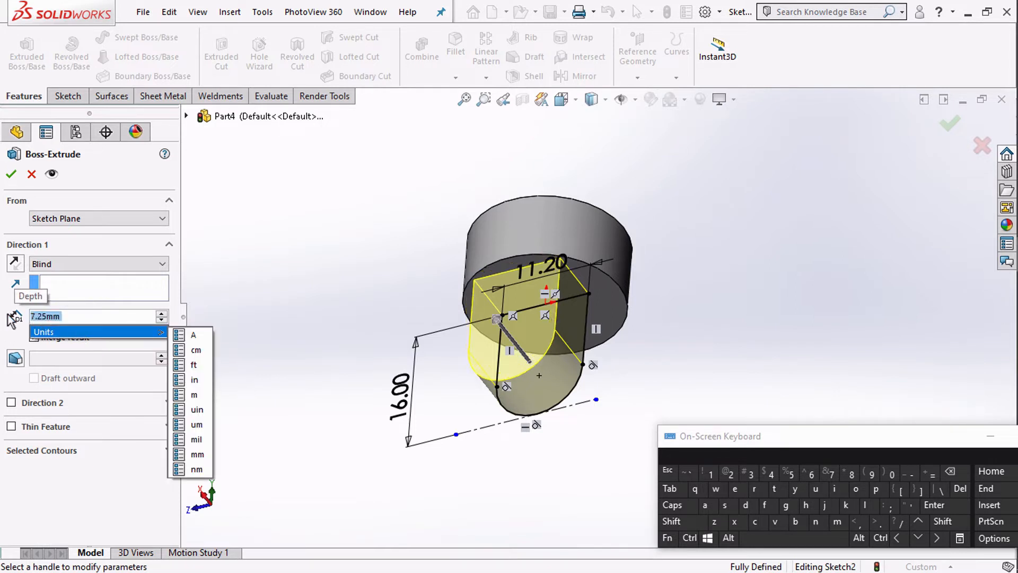
# Enable Direction 2 with a blind depth of 7.25 mm and complete the boss extrude
pyautogui.click(12, 405)
pyautogui.click(12, 404)
pyautogui.click(68, 444)
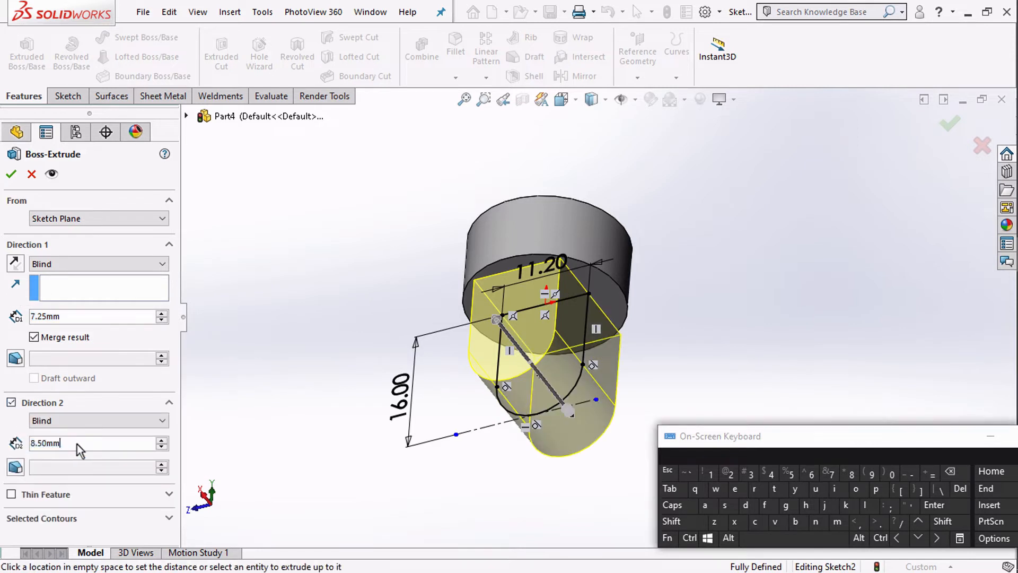
pyautogui.moveTo(78, 444); pyautogui.dragTo(13, 442)
pyautogui.write('7.25')
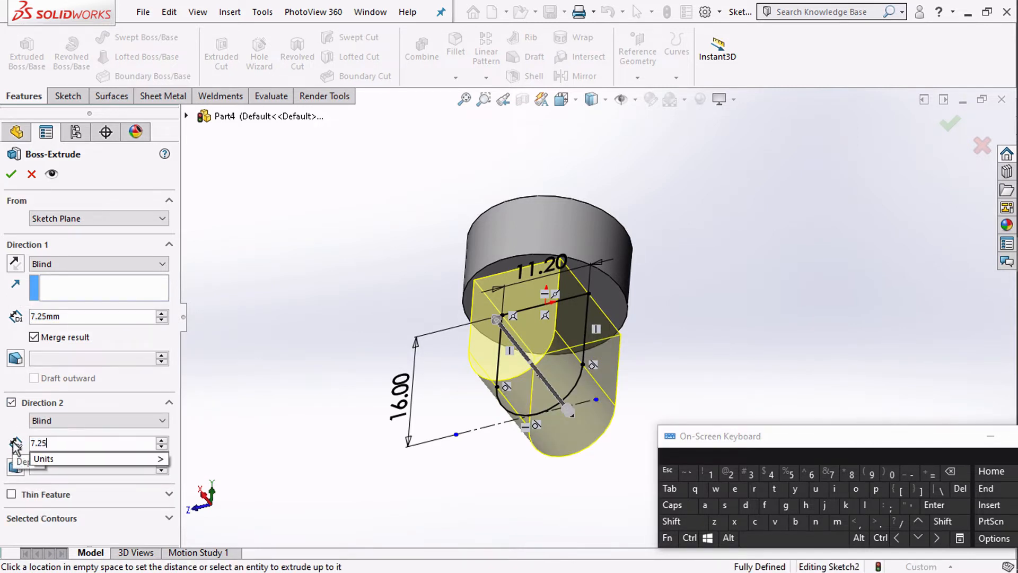
pyautogui.press('Return')
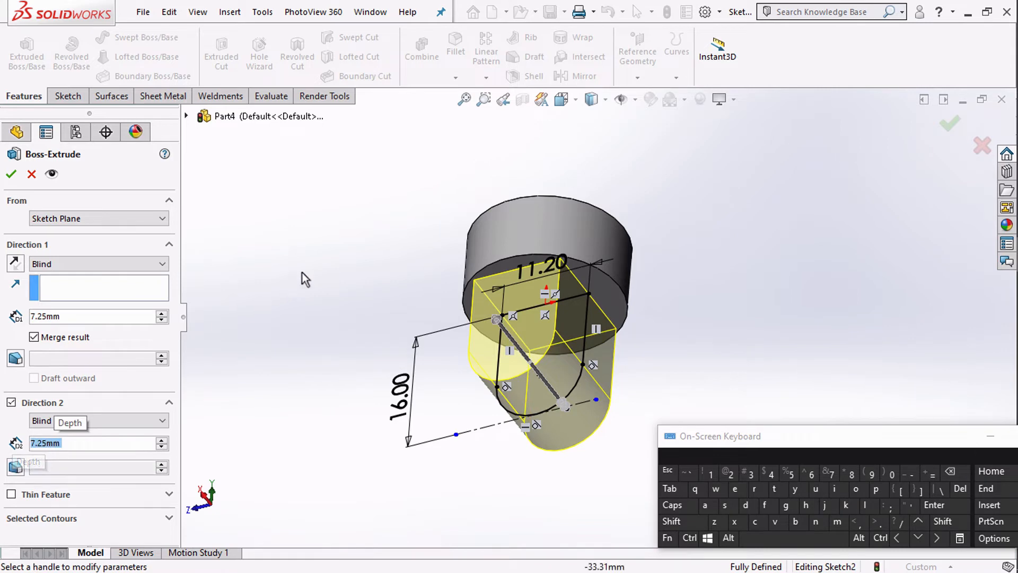
pyautogui.moveTo(302, 273); pyautogui.dragTo(387, 172, button='middle')
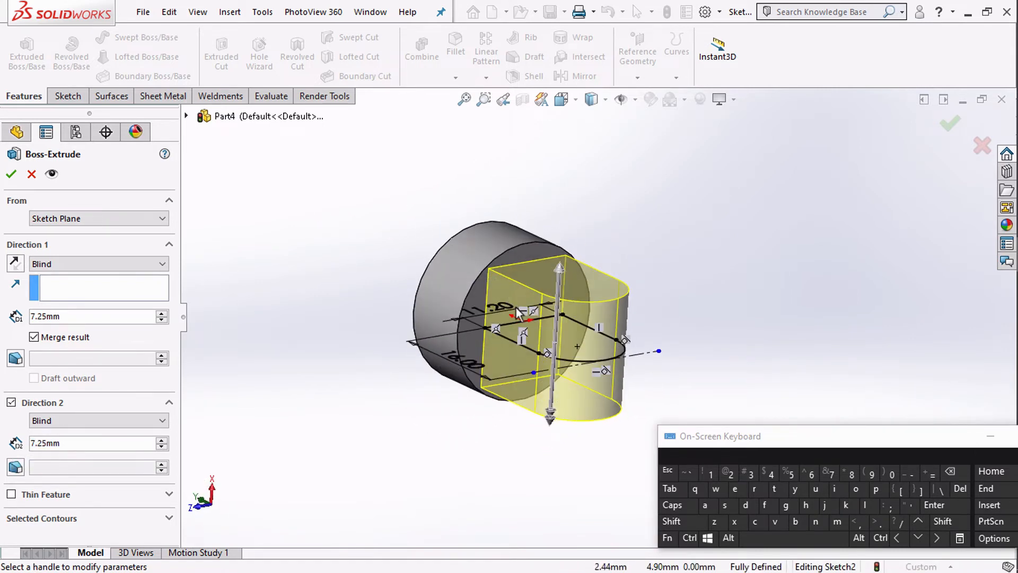
pyautogui.moveTo(519, 313); pyautogui.dragTo(438, 272, button='middle')
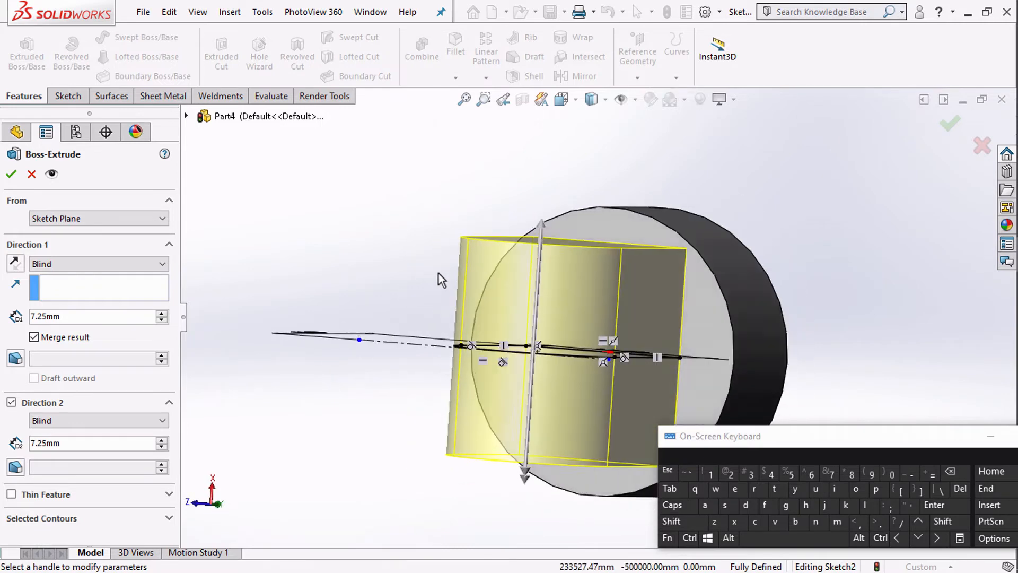
pyautogui.scroll(4, 438, 273)
pyautogui.click(18, 179)
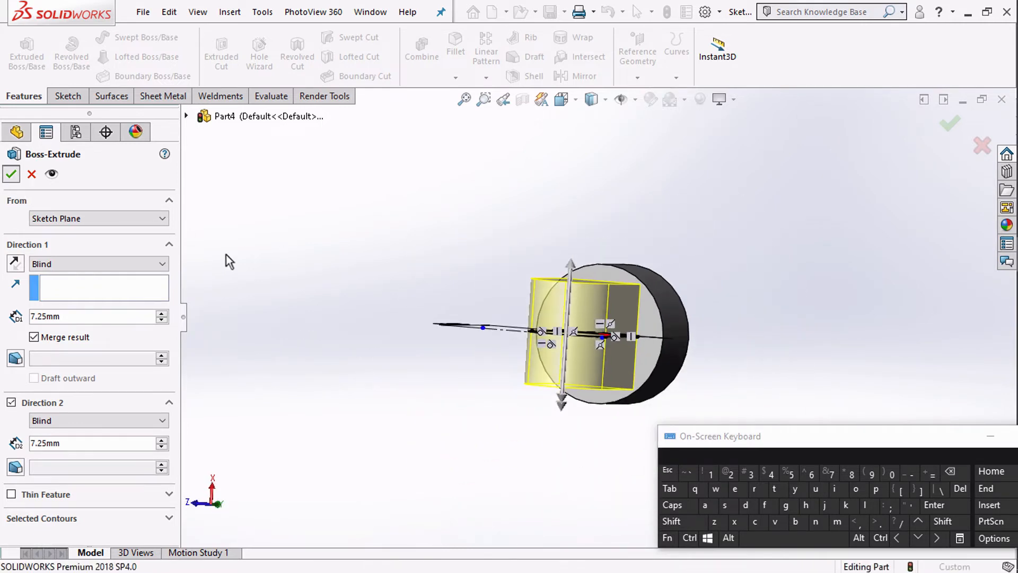
# Examine the finished disc and U-shaped boss from the front and in isometric view
pyautogui.moveTo(475, 316); pyautogui.dragTo(502, 375, button='middle')
pyautogui.click(562, 99)
pyautogui.click(583, 157)
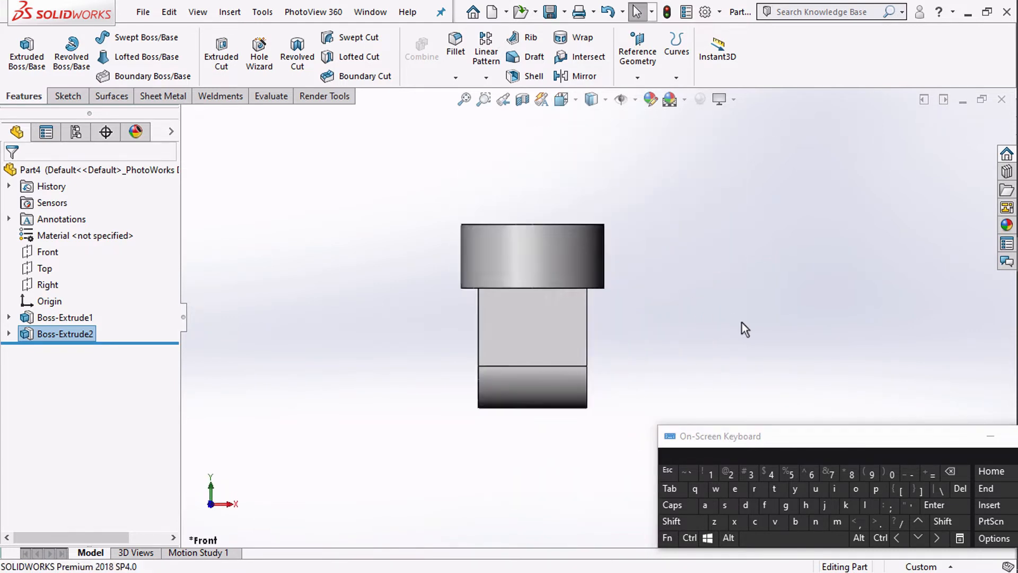
pyautogui.click(572, 105)
pyautogui.click(601, 159)
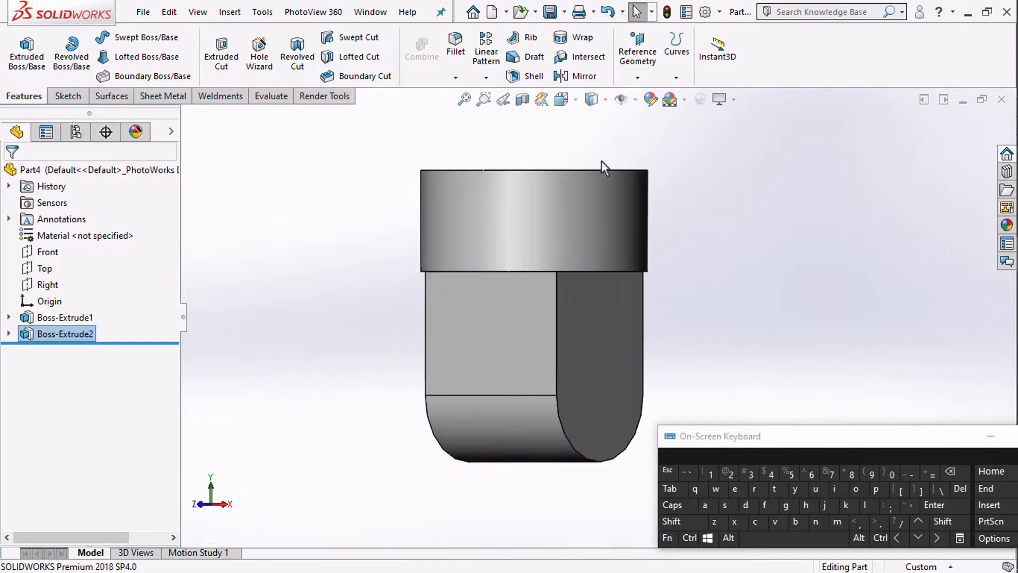
pyautogui.click(564, 102)
pyautogui.click(645, 141)
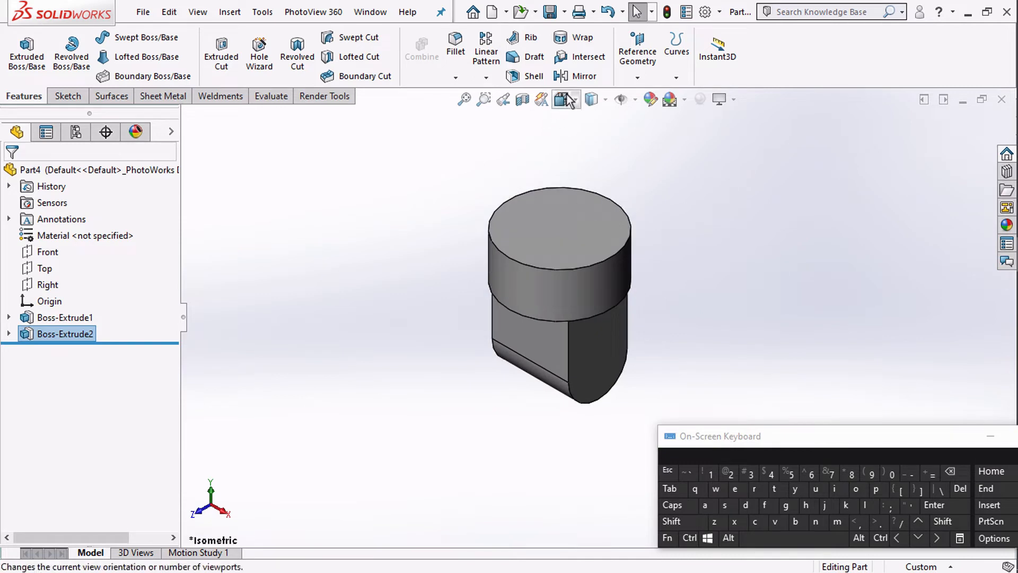
pyautogui.click(449, 198)
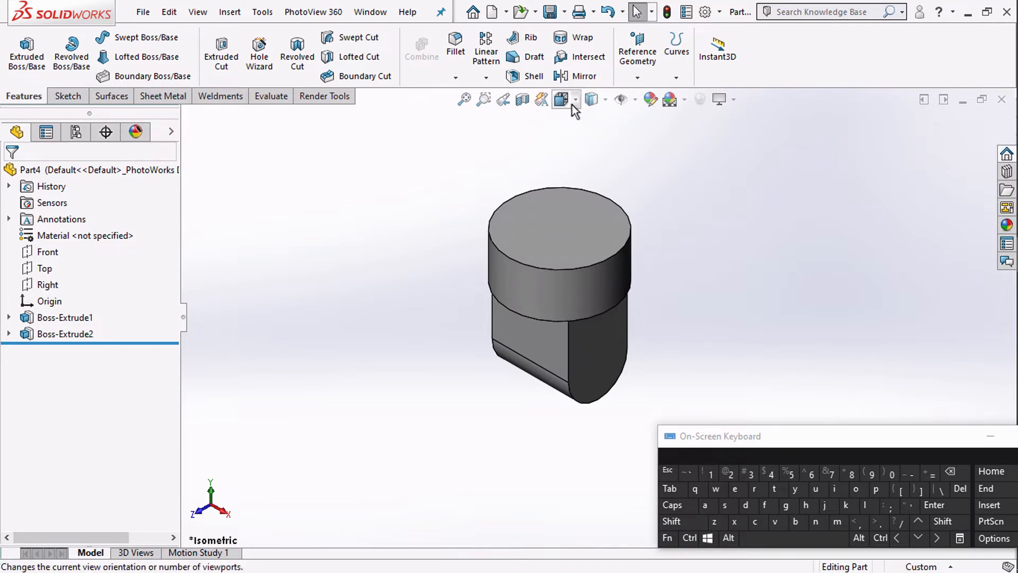
# On the boss's flat U-shaped end face, sketch a circle about 7.8 mm in diameter centred on the rounded end's arc centre
pyautogui.click(591, 99)
pyautogui.click(604, 184)
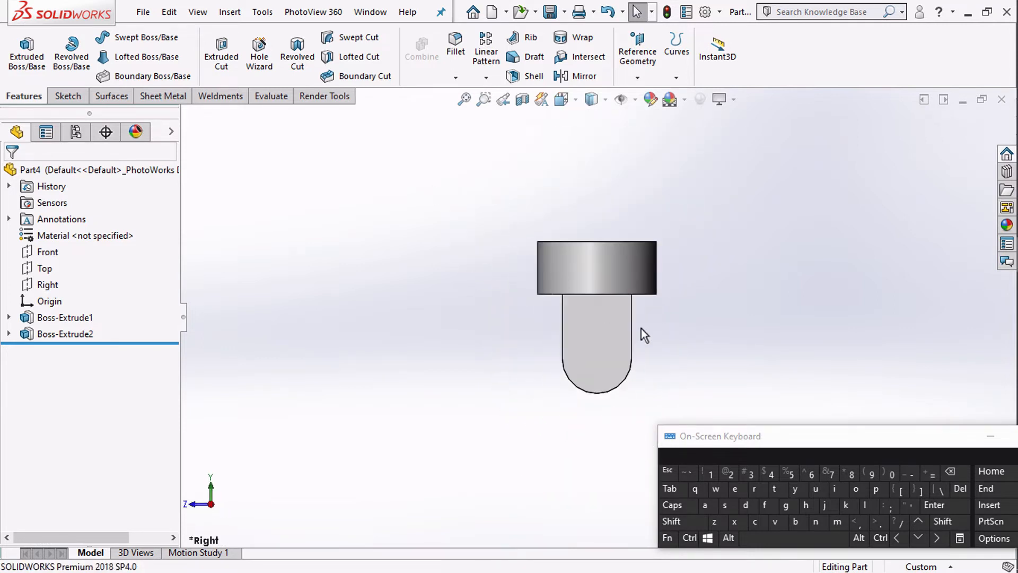
pyautogui.click(552, 343)
pyautogui.click(624, 324)
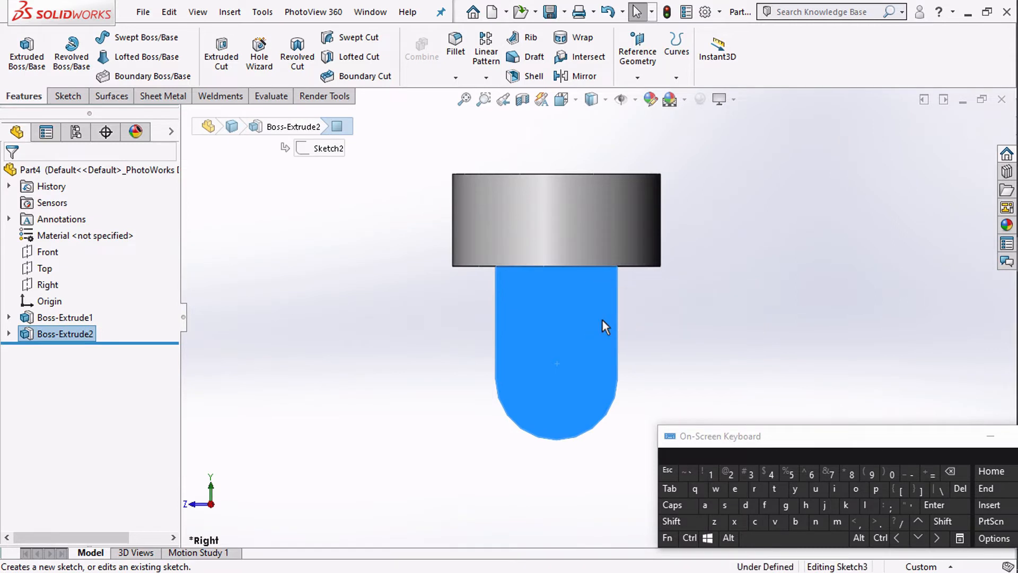
pyautogui.click(129, 38)
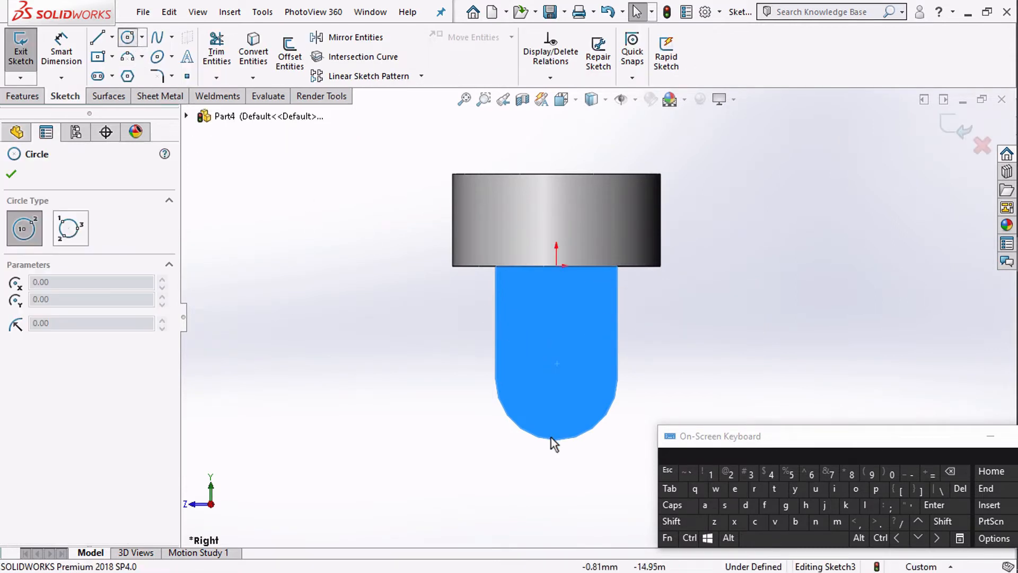
pyautogui.click(556, 379)
pyautogui.click(586, 409)
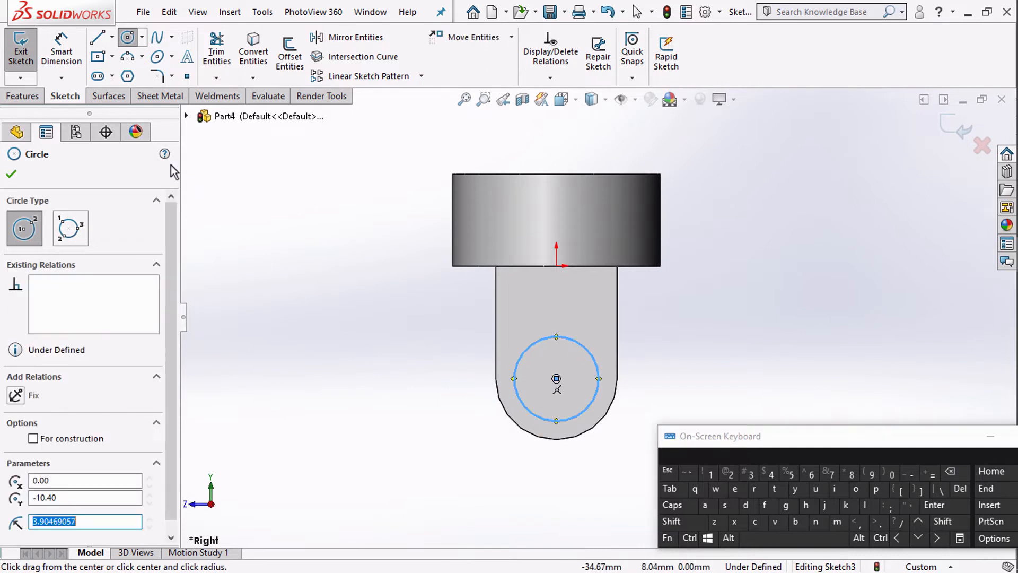
# Dimension the circle's diameter as 5 mm
pyautogui.click(67, 57)
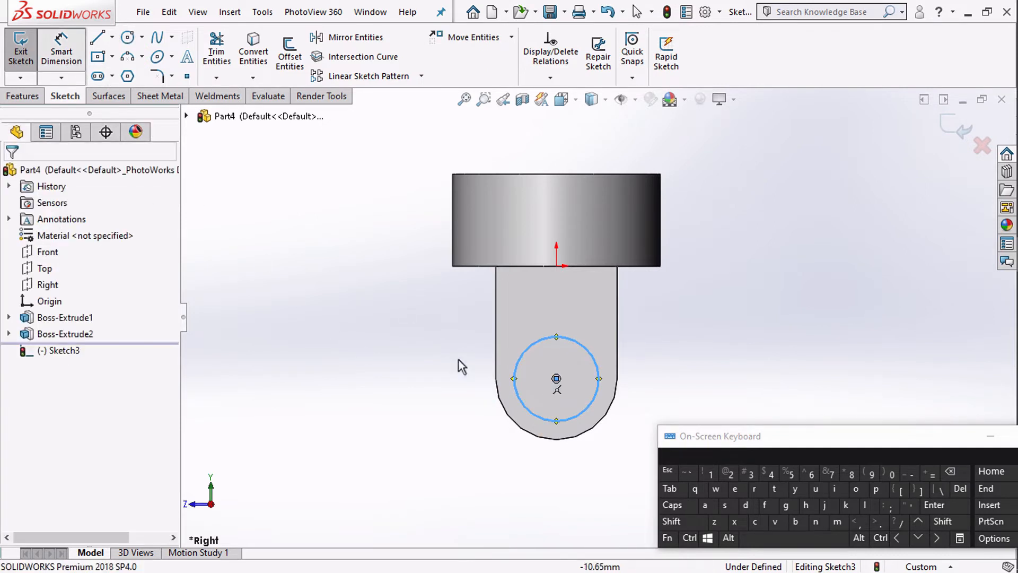
pyautogui.click(518, 392)
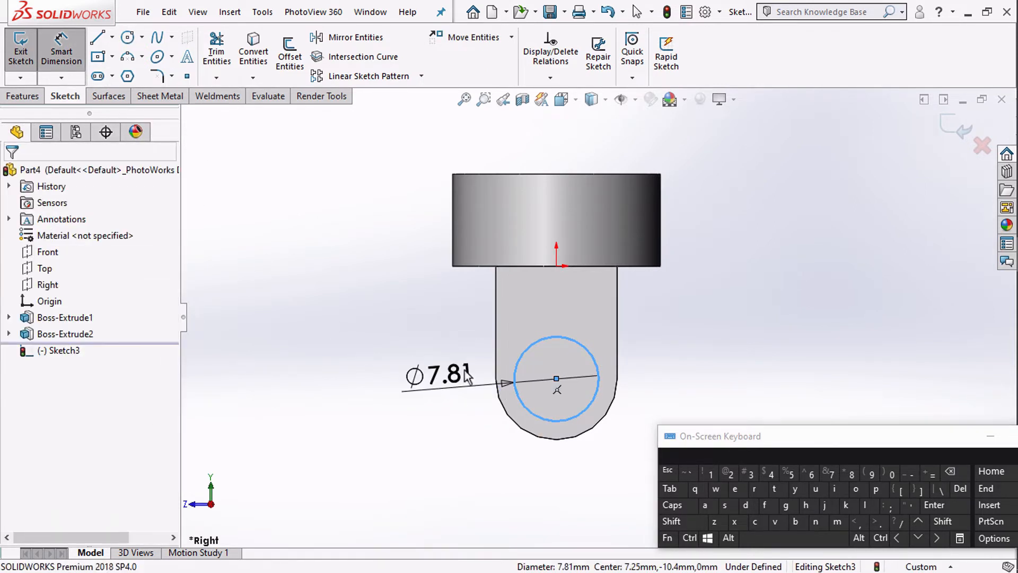
pyautogui.click(467, 375)
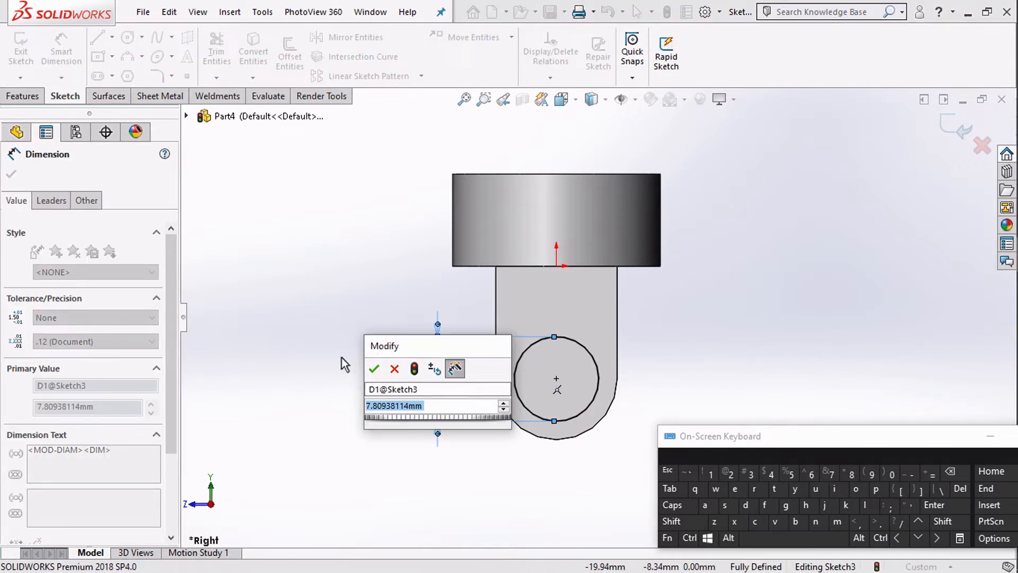
pyautogui.write('5')
pyautogui.press('Return')
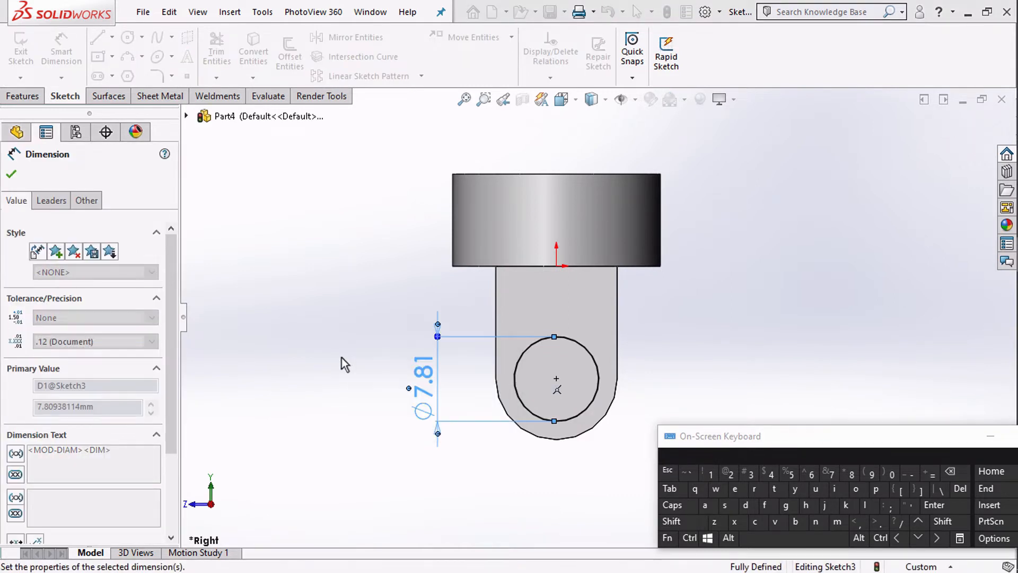
# Cut the 5 mm circle through the boss with an Extruded Cut set to Through All
pyautogui.click(21, 96)
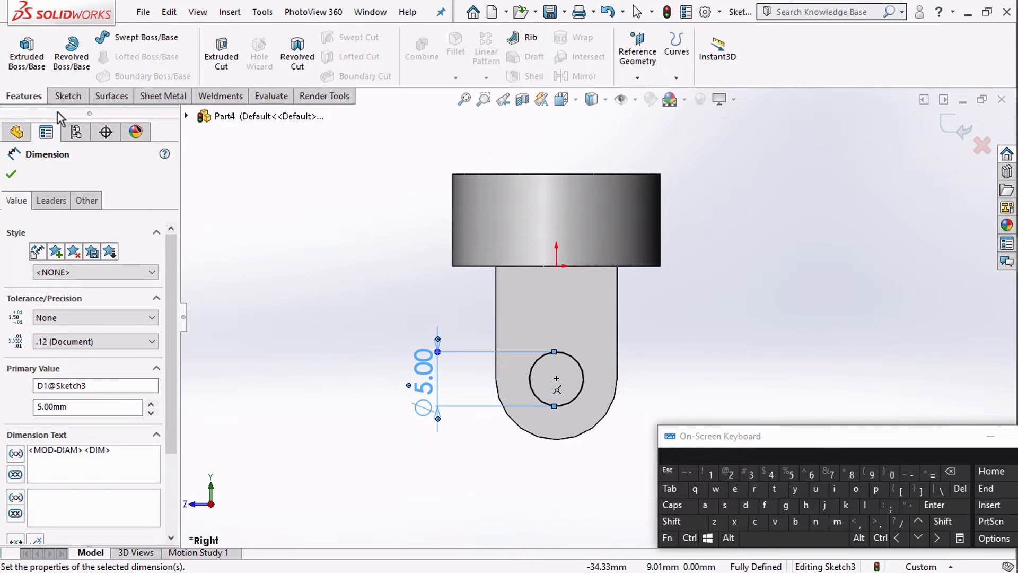
pyautogui.click(238, 74)
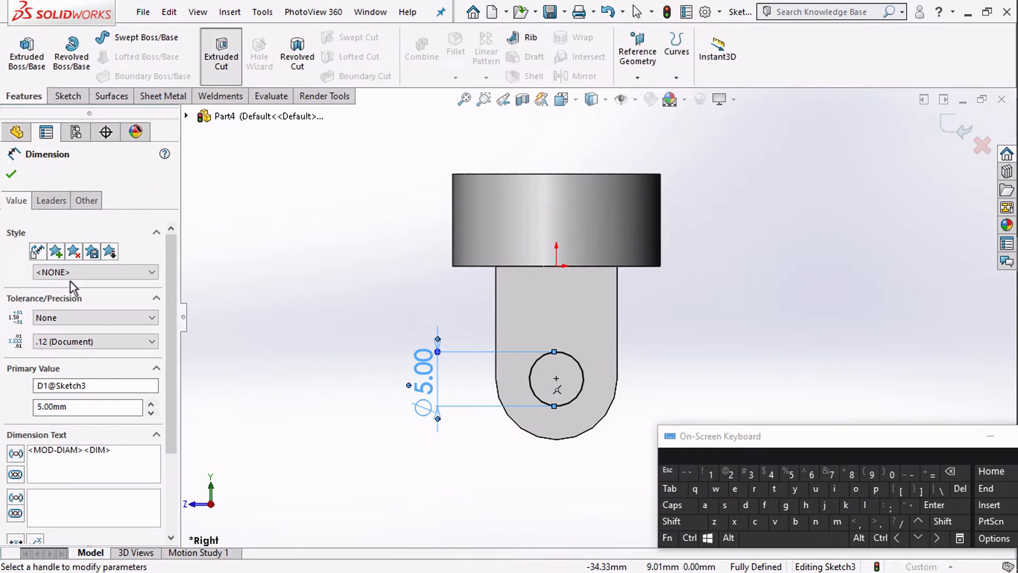
pyautogui.click(58, 265)
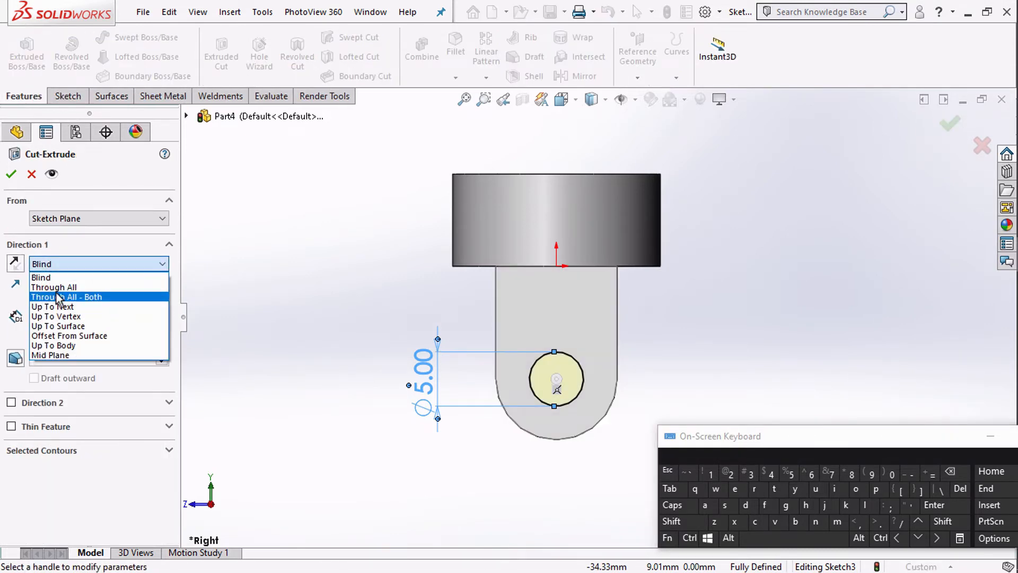
pyautogui.click(53, 290)
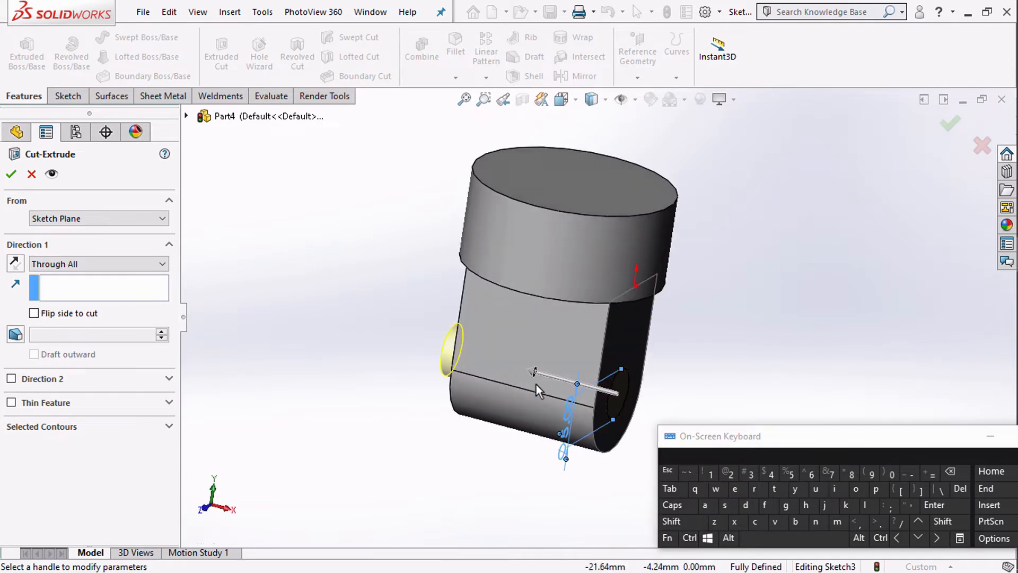
pyautogui.click(11, 174)
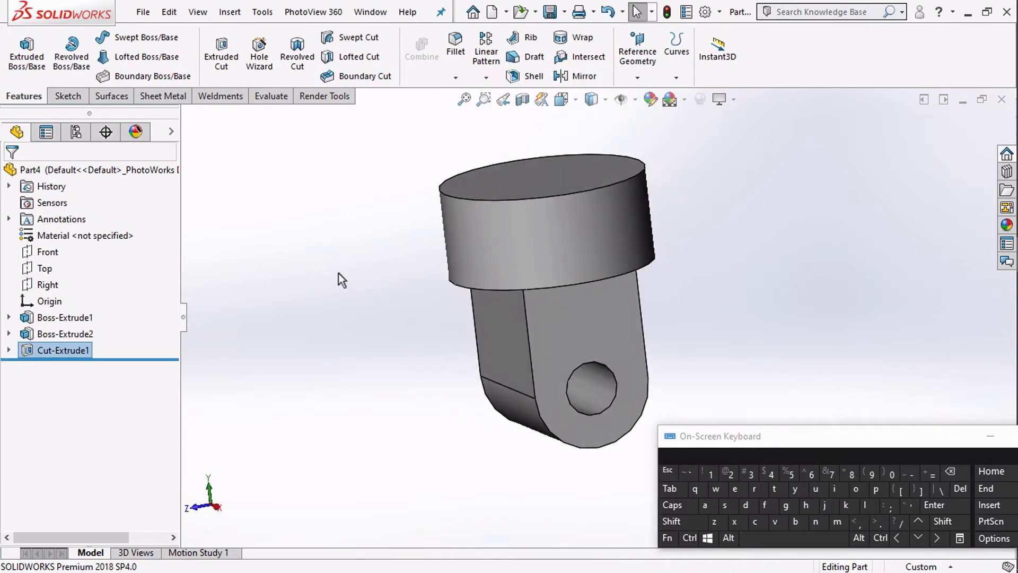
# Examine the part with its new cross hole from the right and front views
pyautogui.moveTo(338, 273)
pyautogui.mouseDown(button='middle')
pyautogui.moveTo(291, 231)
pyautogui.moveTo(312, 272)
pyautogui.moveTo(337, 249)
pyautogui.moveTo(300, 269)
pyautogui.moveTo(340, 255)
pyautogui.mouseUp(button='middle')
pyautogui.click(561, 99)
pyautogui.click(581, 161)
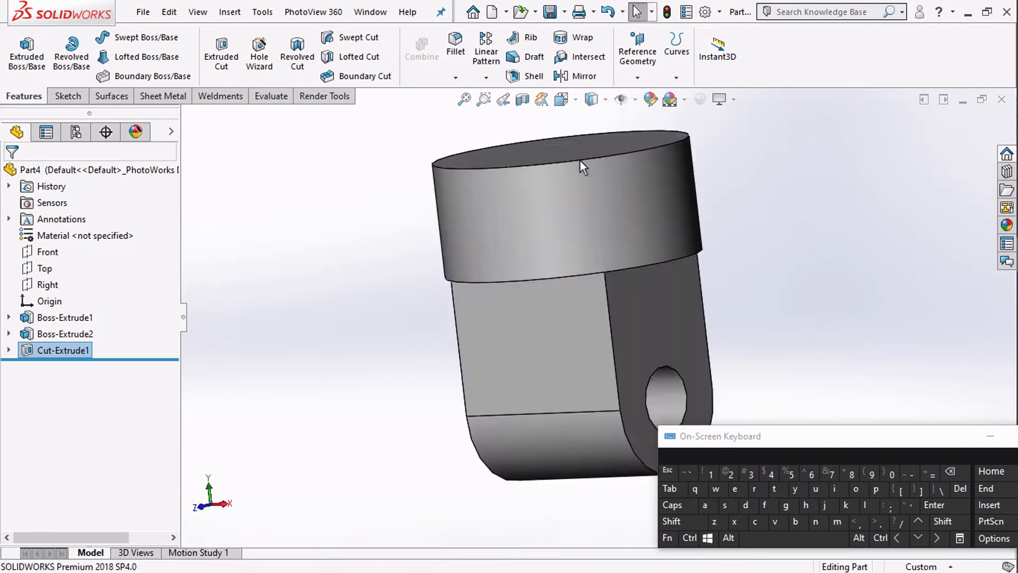
pyautogui.click(561, 100)
pyautogui.click(564, 183)
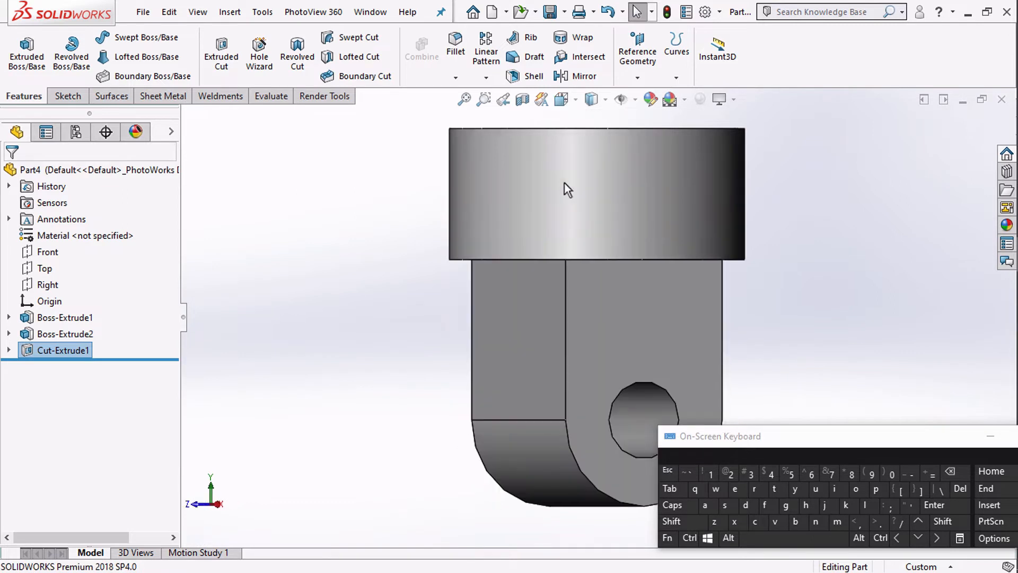
pyautogui.scroll(-3, 626, 361)
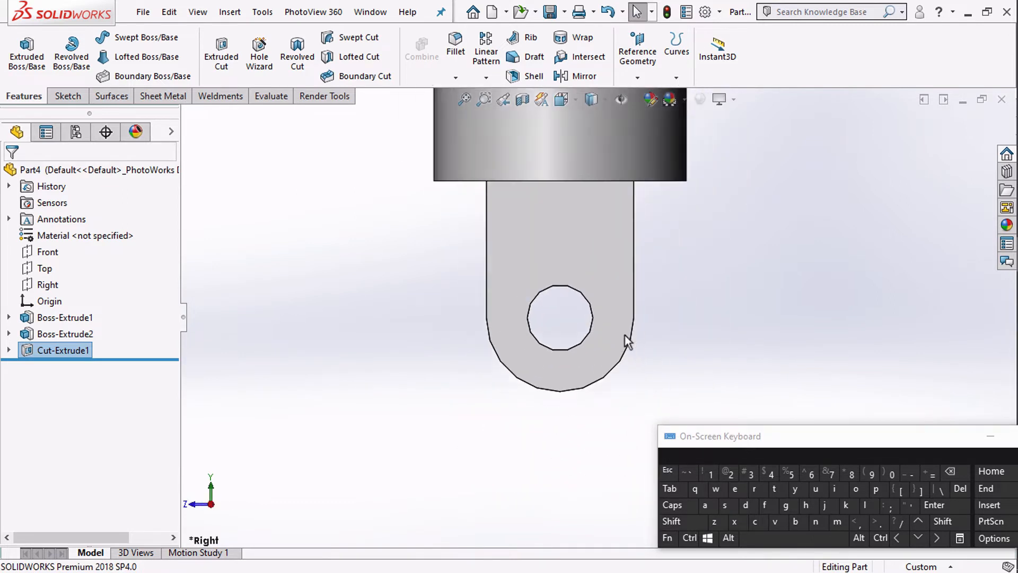
pyautogui.click(562, 100)
pyautogui.click(582, 161)
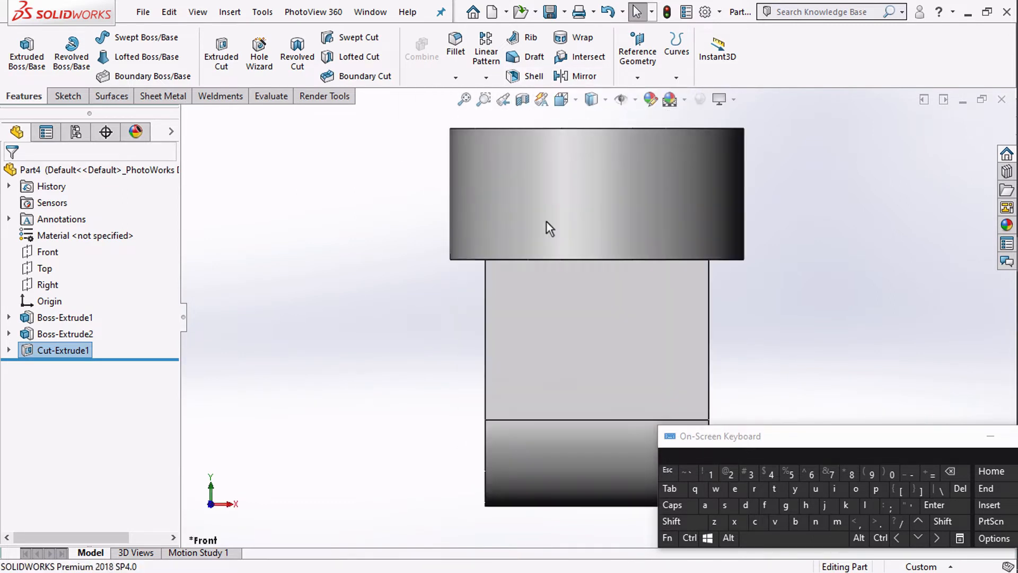
pyautogui.scroll(4, 547, 228)
pyautogui.scroll(-4, 663, 372)
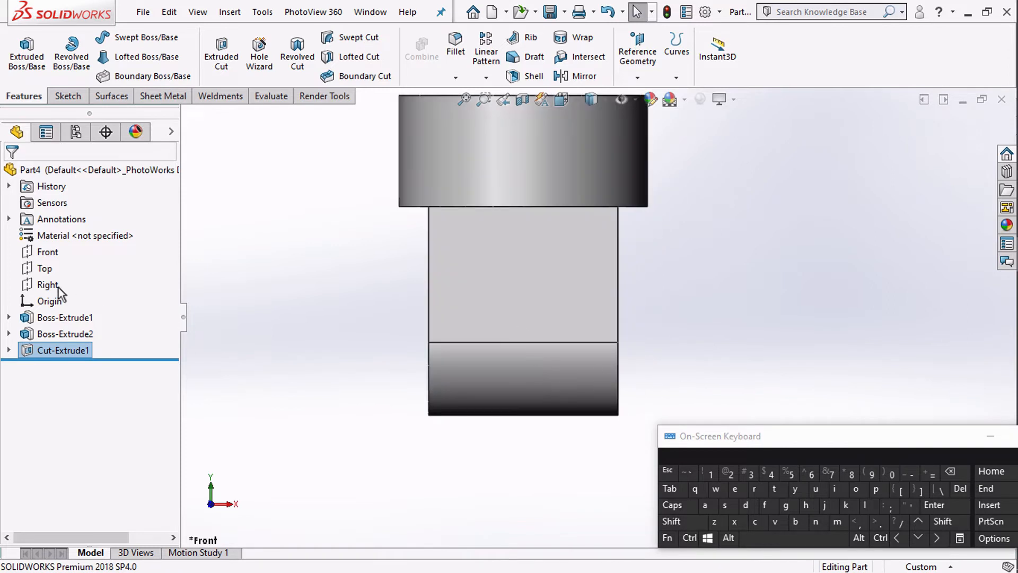
# On the Front plane, sketch a center rectangle about 4.6 mm wide, centred below the boss, with its top edge where the rounding begins
pyautogui.click(48, 252)
pyautogui.click(67, 233)
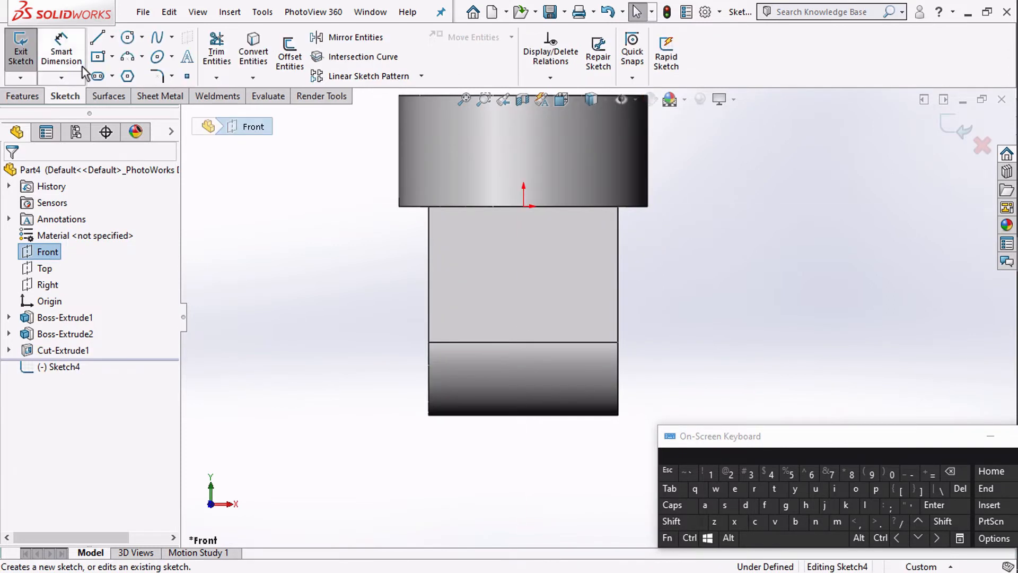
pyautogui.click(97, 57)
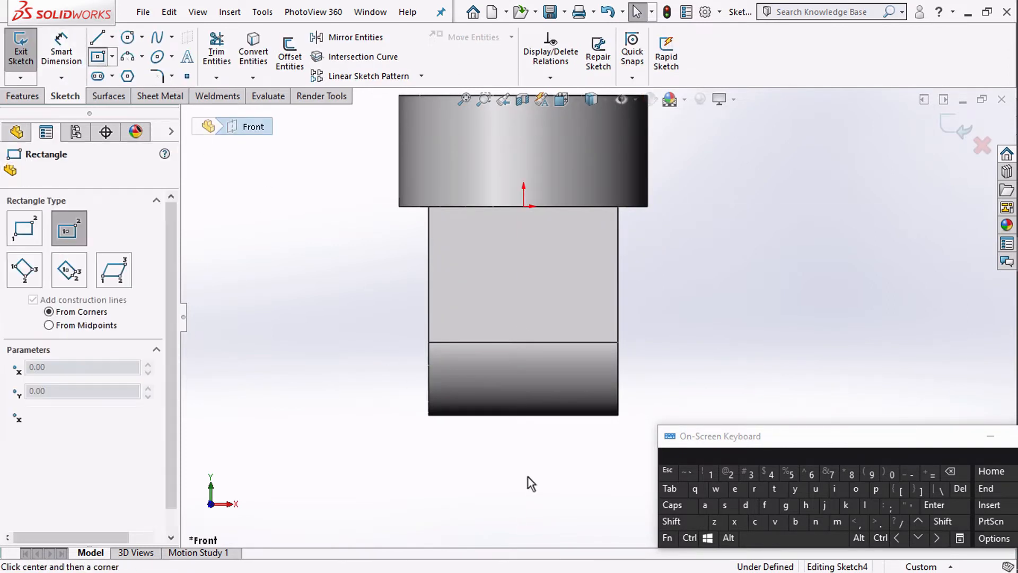
pyautogui.click(523, 444)
pyautogui.click(493, 342)
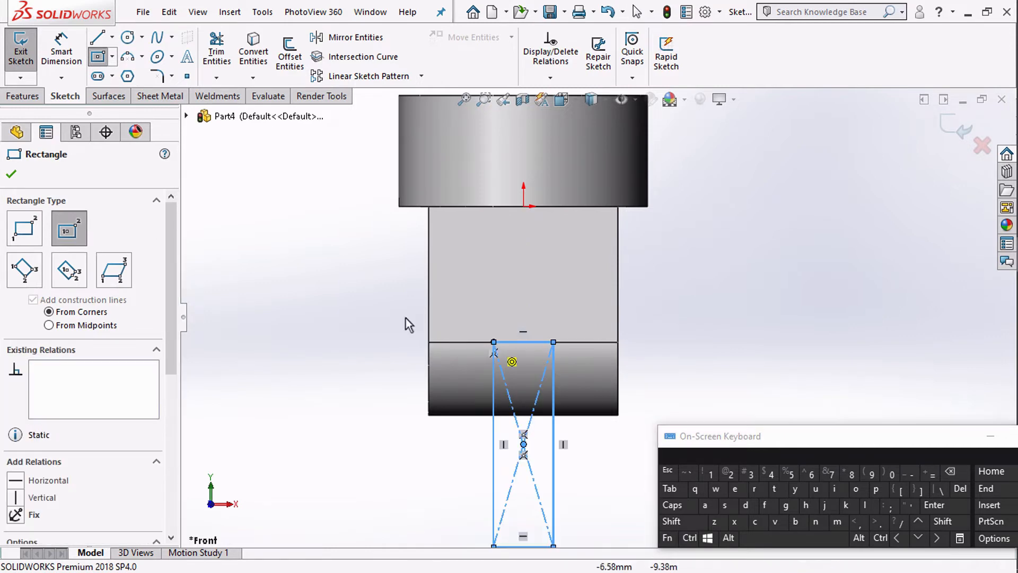
# Dimension the width of the rectangle's top edge as 7 mm
pyautogui.click(61, 51)
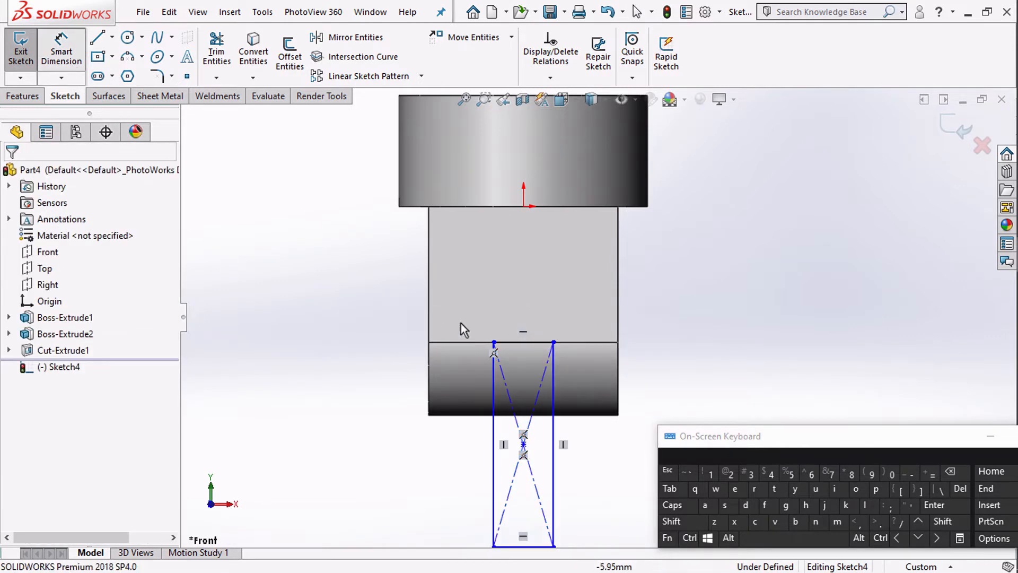
pyautogui.click(539, 343)
pyautogui.click(531, 285)
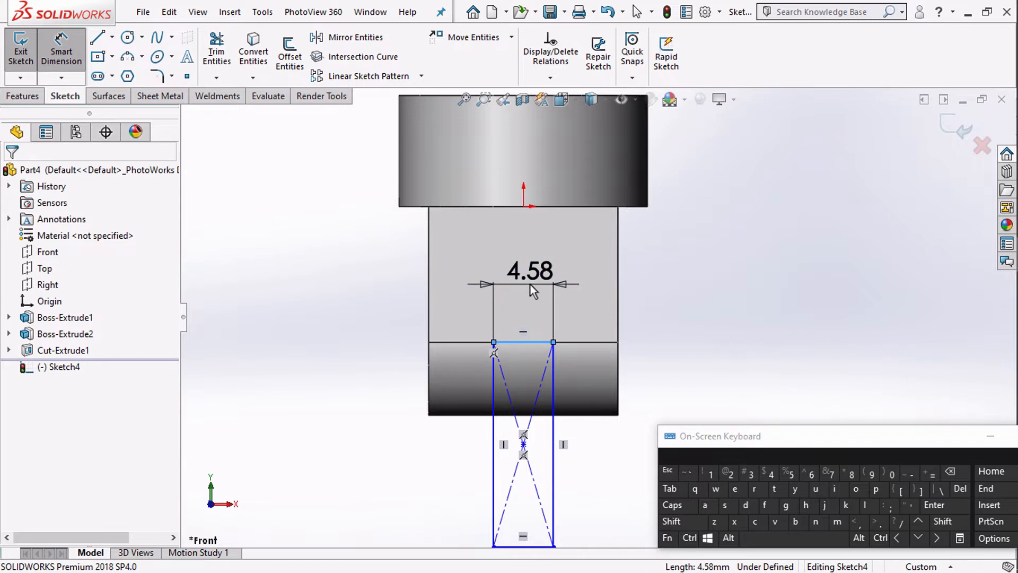
pyautogui.write('5')
pyautogui.press('Return')
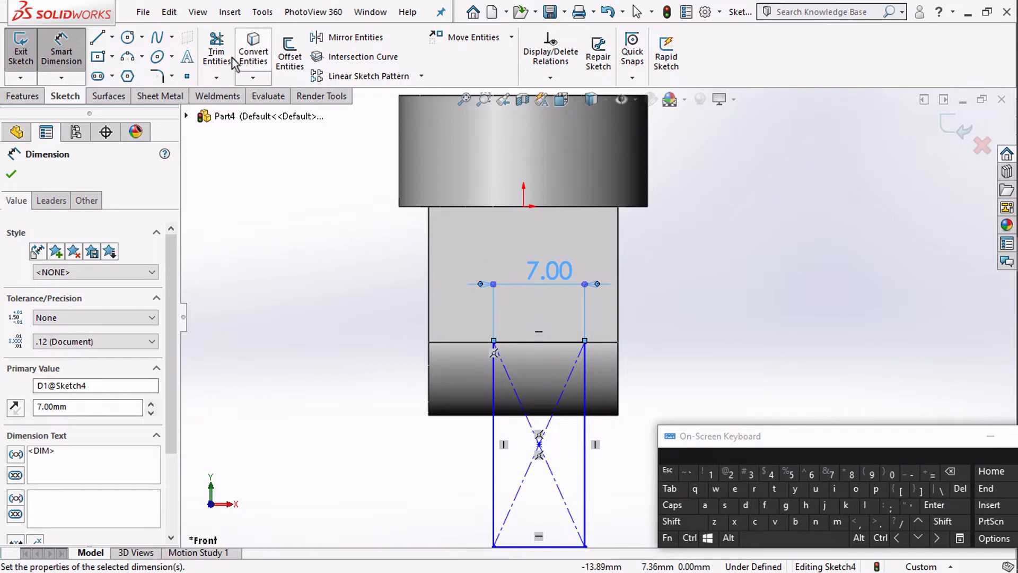
# Draw a construction centerline from the origin to the midpoint of the rectangle's top edge
pyautogui.click(112, 37)
pyautogui.click(125, 72)
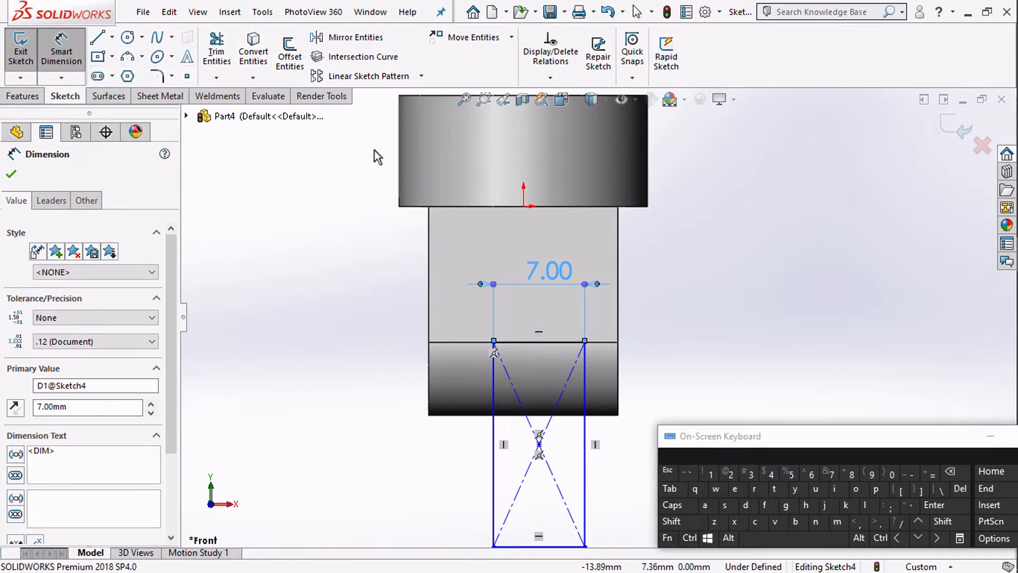
pyautogui.click(523, 207)
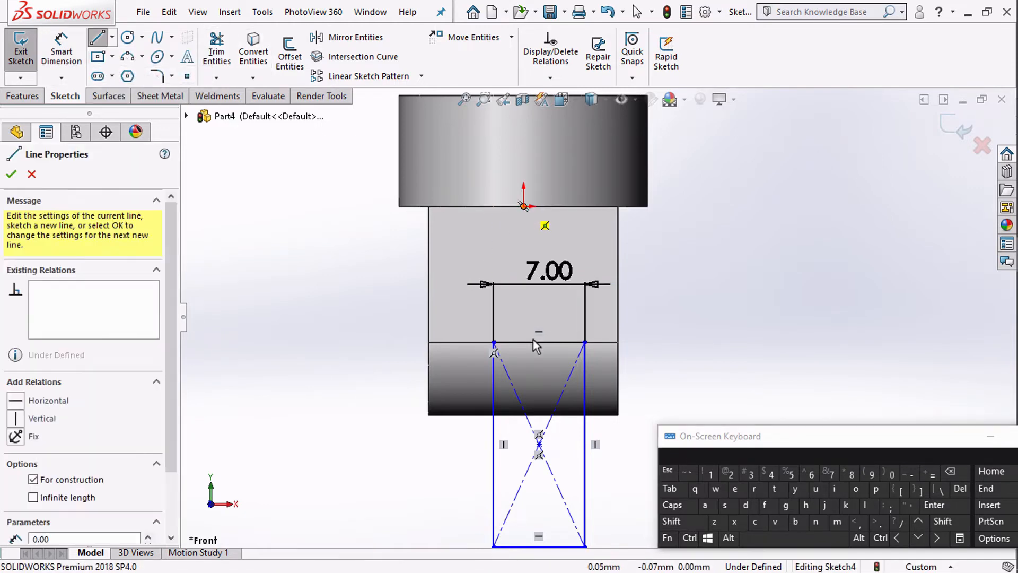
pyautogui.click(540, 342)
pyautogui.doubleClick(448, 316)
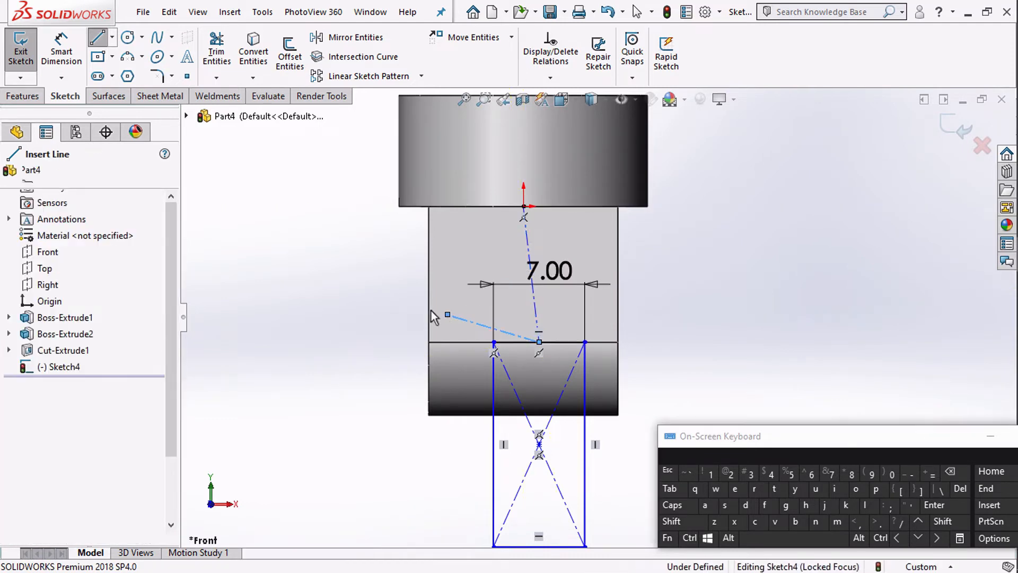
pyautogui.click(32, 175)
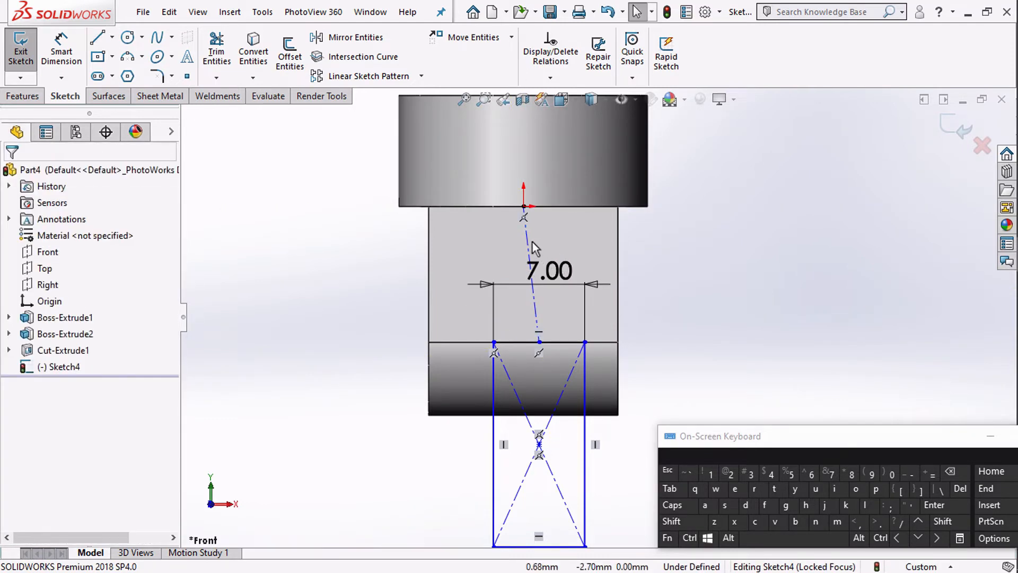
# Add a Vertical relation to the centerline between the origin and the rectangle
pyautogui.click(531, 240)
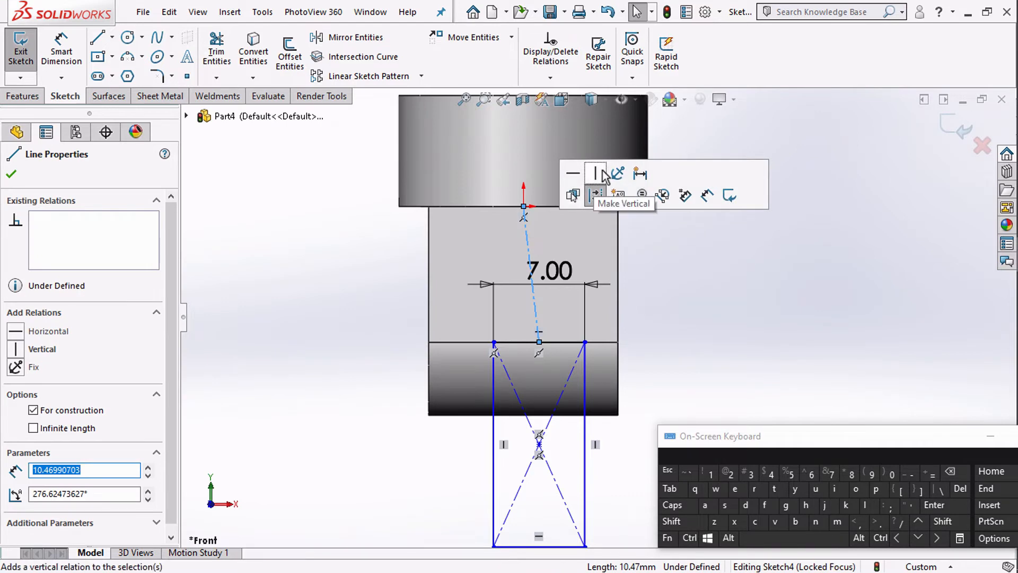
pyautogui.click(597, 173)
pyautogui.click(668, 290)
# Extrude-cut the 7 mm wide rectangle sketch Through All in both directions to form the slot in the boss
pyautogui.moveTo(668, 290)
pyautogui.mouseDown(button='middle')
pyautogui.moveTo(668, 316)
pyautogui.moveTo(596, 329)
pyautogui.moveTo(624, 345)
pyautogui.moveTo(577, 391)
pyautogui.mouseUp(button='middle')
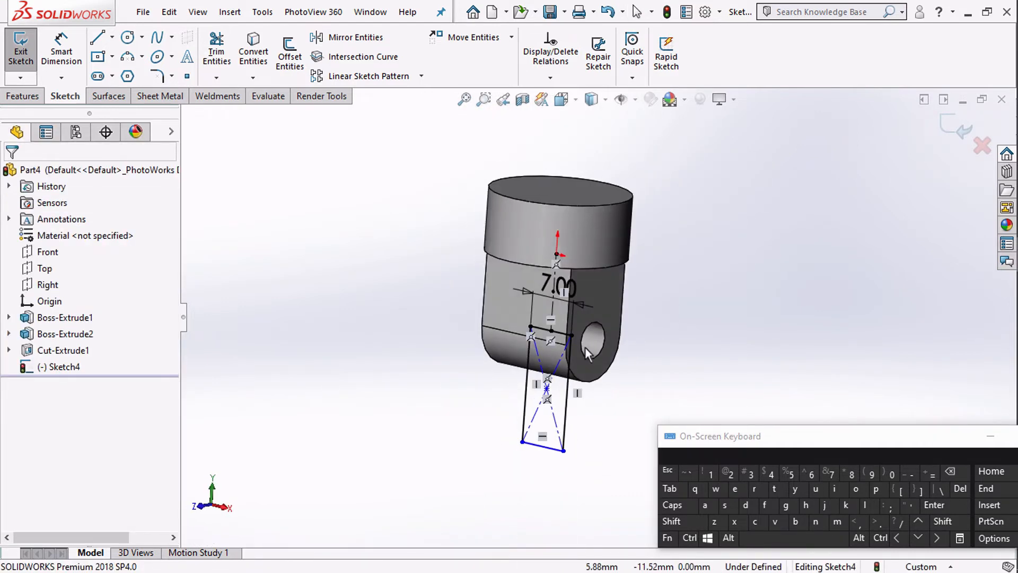
pyautogui.click(29, 96)
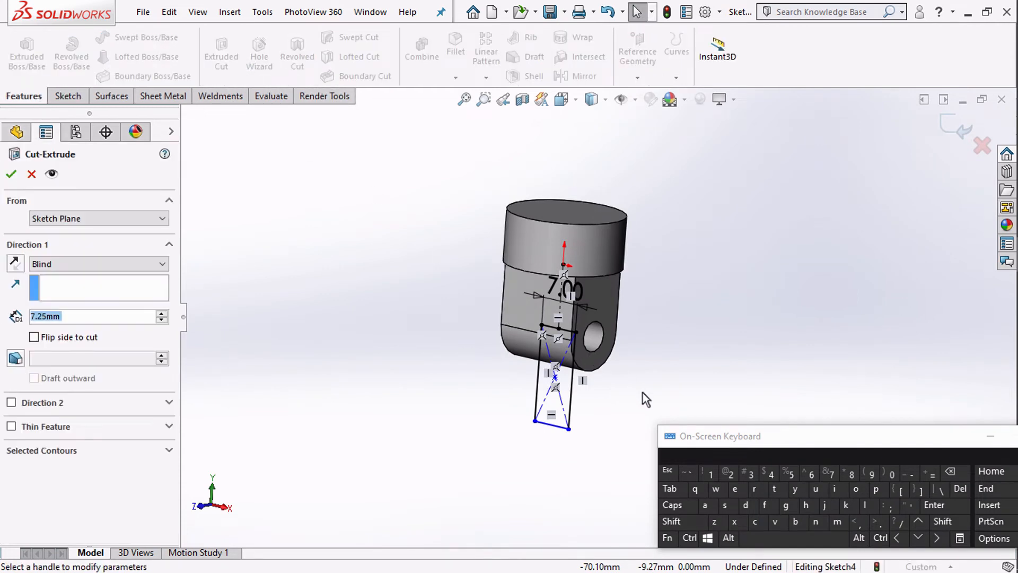
pyautogui.click(62, 263)
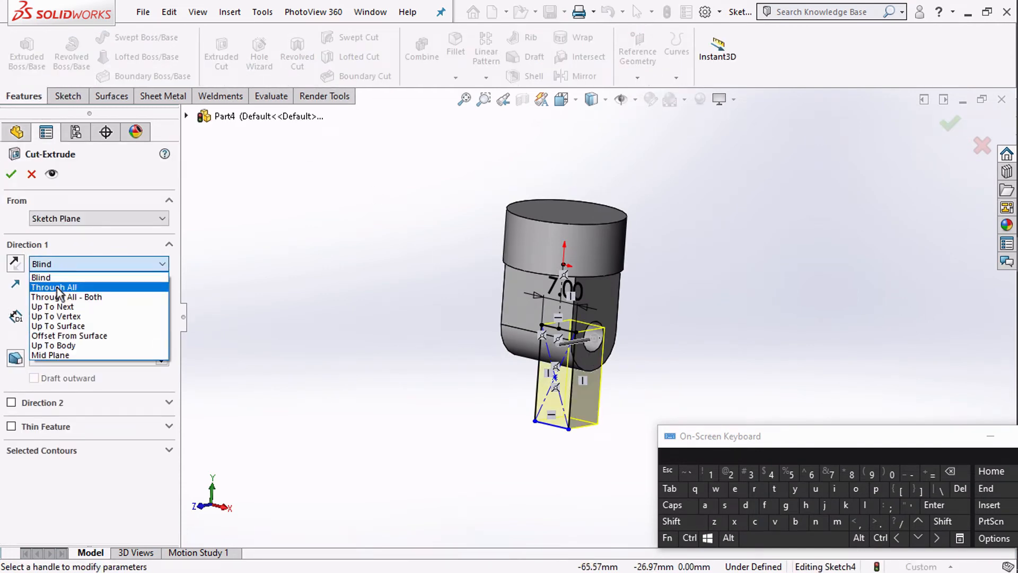
pyautogui.click(59, 283)
pyautogui.moveTo(463, 341); pyautogui.dragTo(432, 336, button='middle')
pyautogui.click(12, 379)
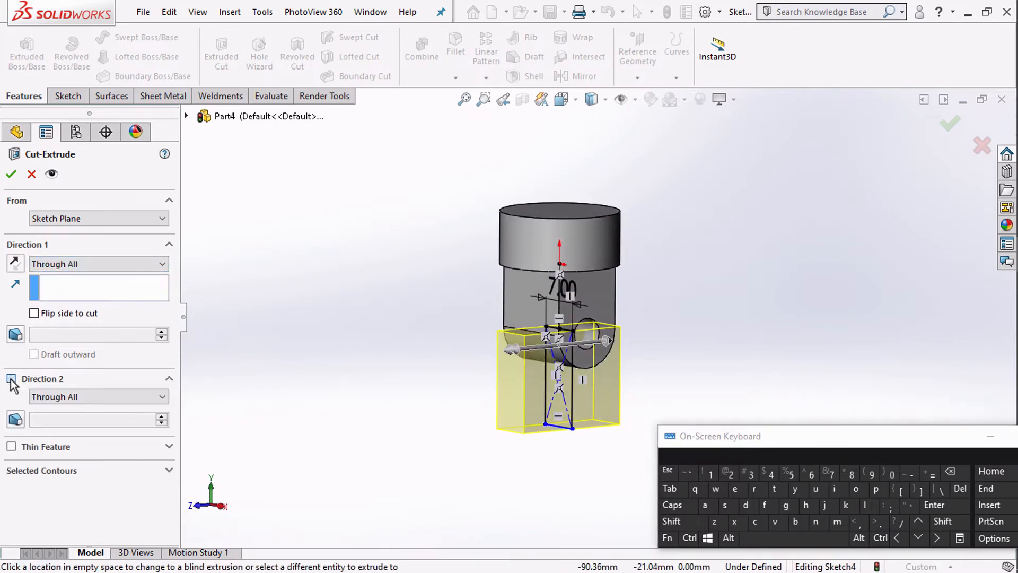
pyautogui.click(53, 396)
pyautogui.click(54, 422)
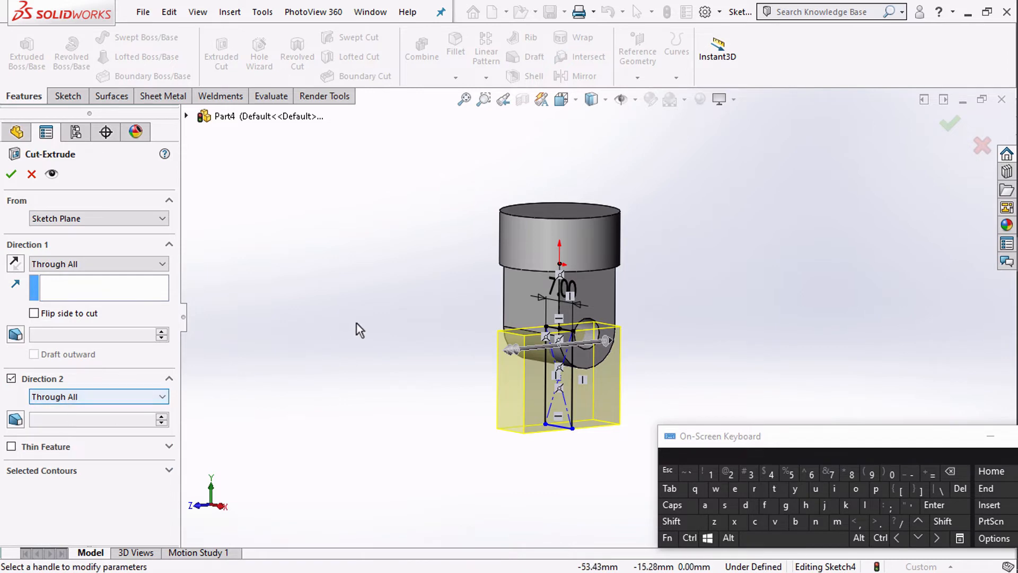
pyautogui.moveTo(357, 323); pyautogui.dragTo(377, 331, button='middle')
pyautogui.scroll(1, 378, 331)
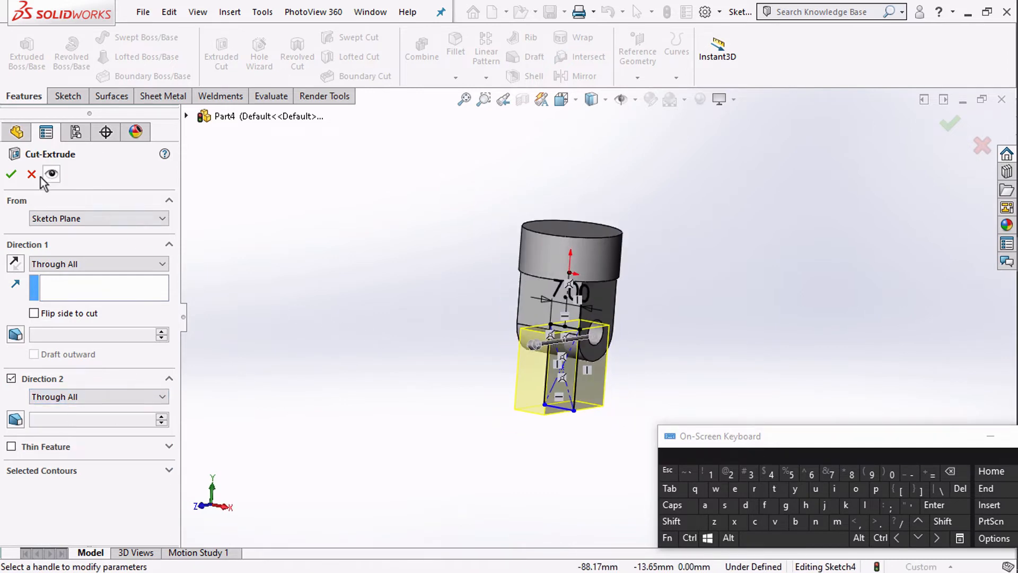
pyautogui.click(16, 179)
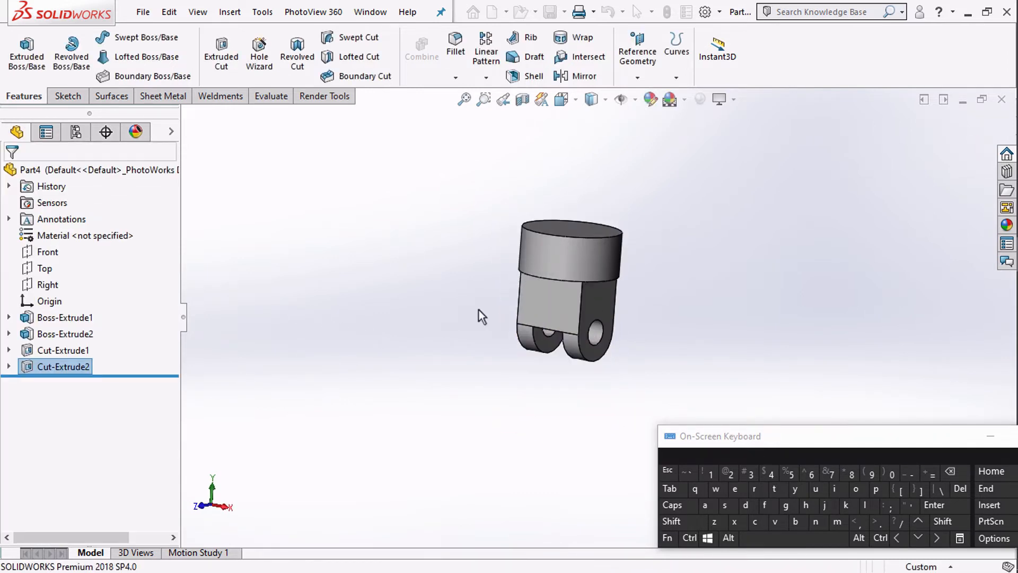
# On the disc's top face, sketch a circle about 15.7 mm in diameter centred on the origin
pyautogui.moveTo(577, 339); pyautogui.dragTo(561, 263, button='middle')
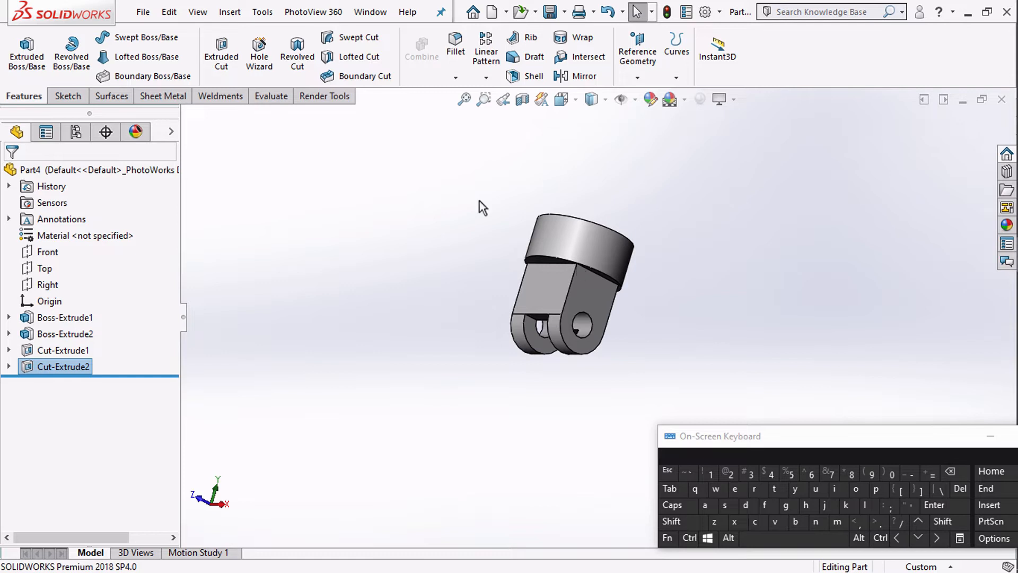
pyautogui.press('z')
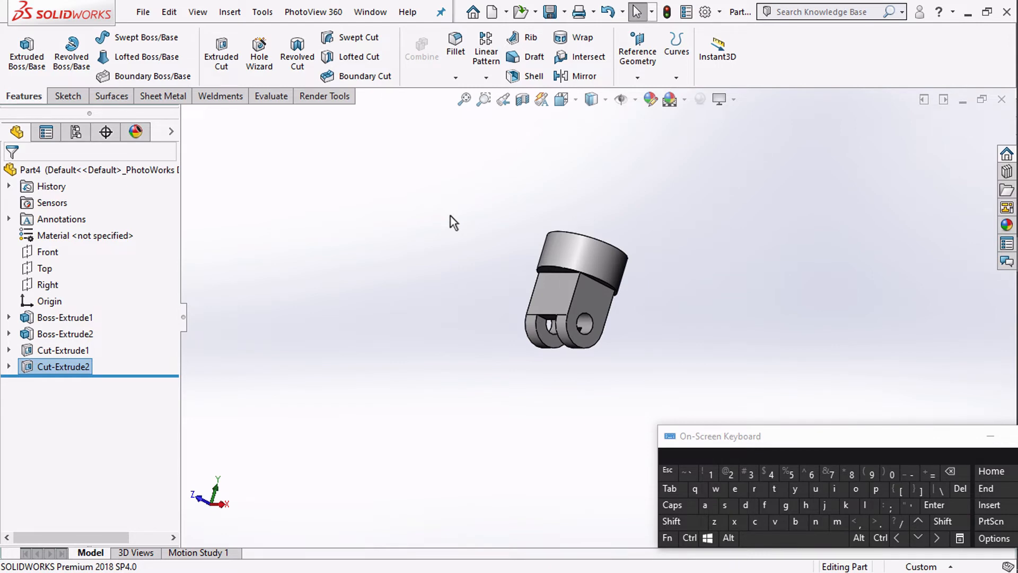
pyautogui.moveTo(448, 215); pyautogui.dragTo(380, 343, button='middle')
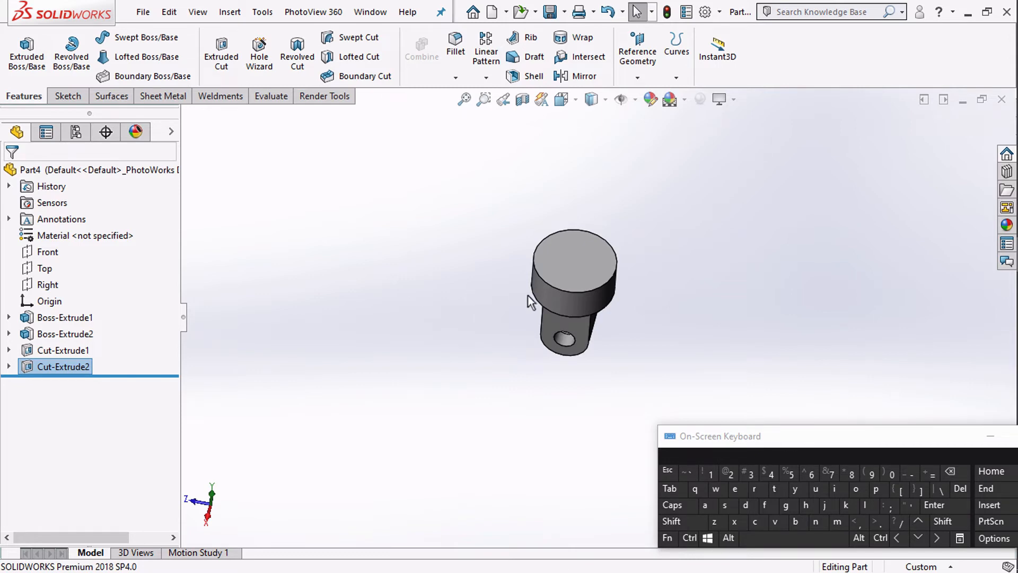
pyautogui.scroll(-3, 530, 291)
pyautogui.click(552, 265)
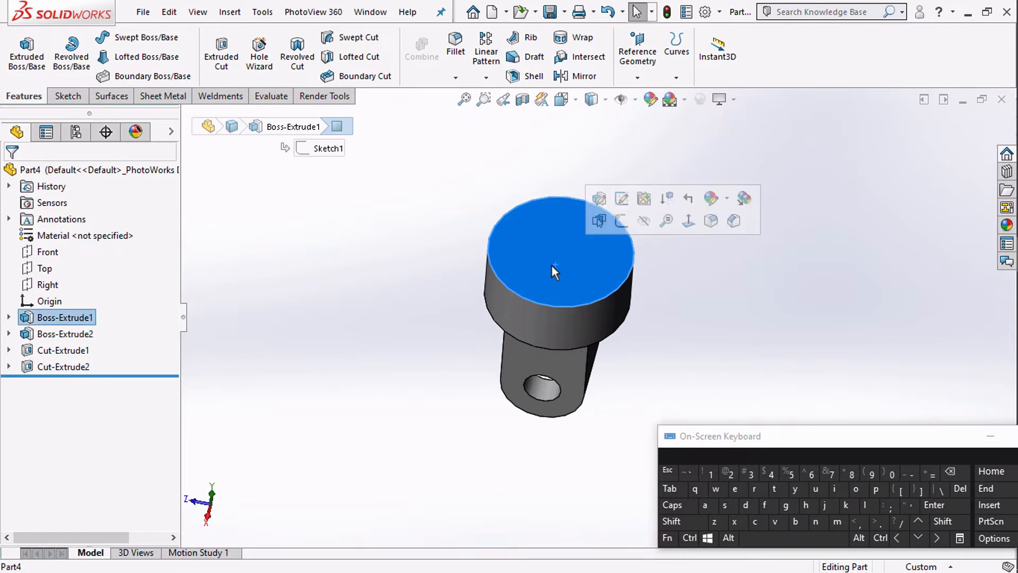
pyautogui.click(618, 222)
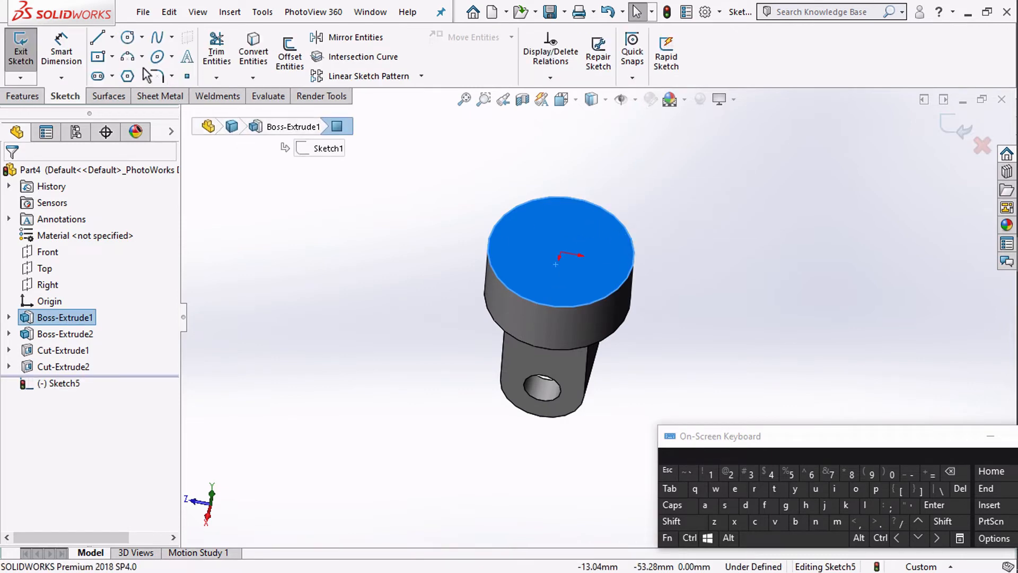
pyautogui.click(129, 38)
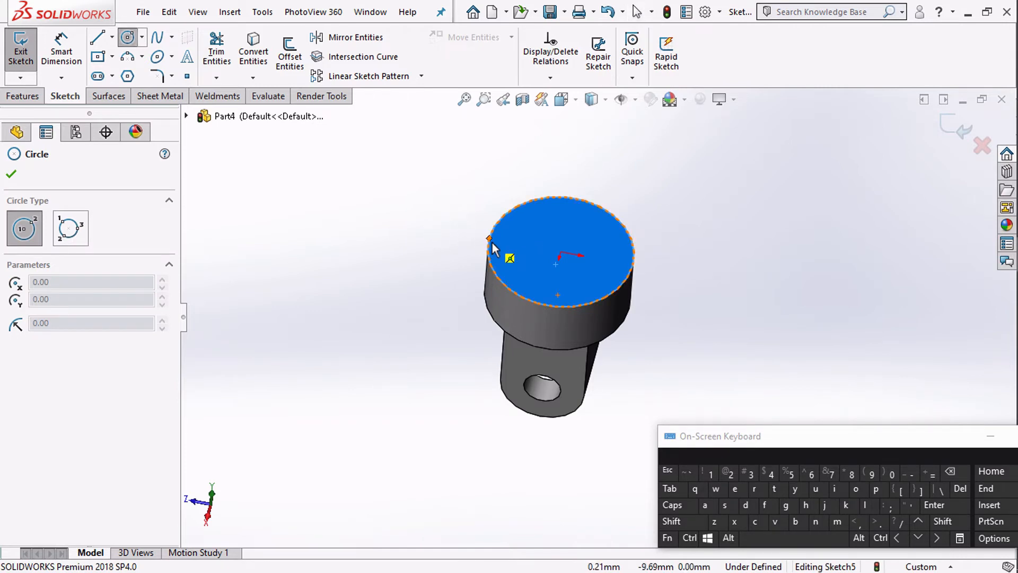
pyautogui.click(562, 254)
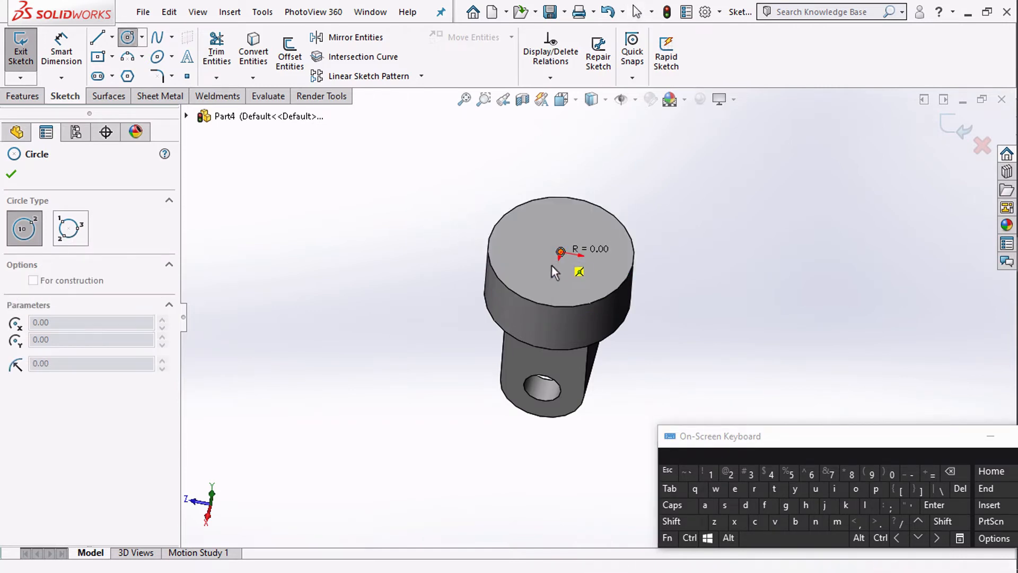
pyautogui.click(531, 291)
# Dimension the gap between the sketched circle and the disc's outer edge as 1.5 mm
pyautogui.click(62, 53)
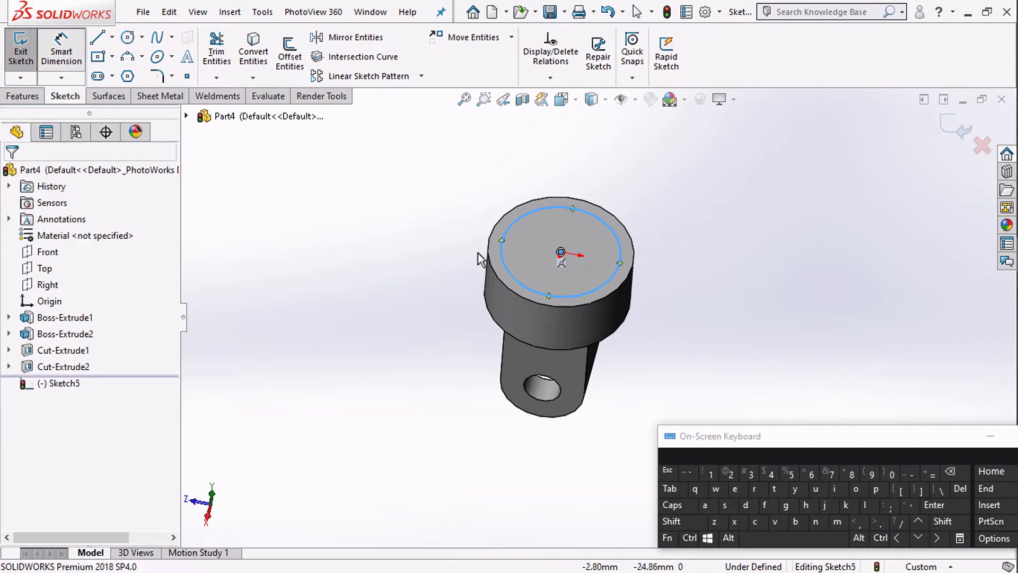
pyautogui.click(507, 268)
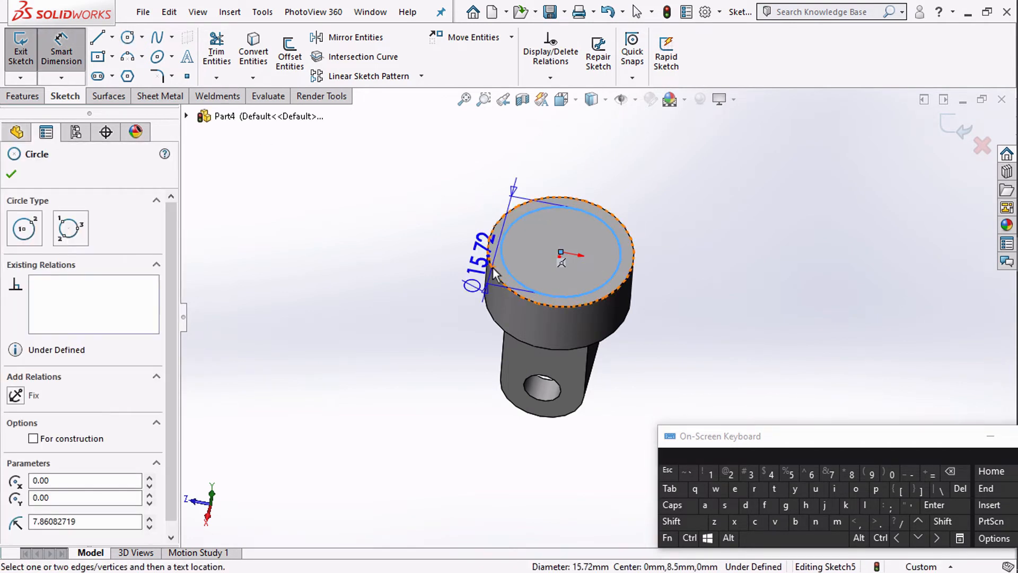
pyautogui.click(489, 263)
pyautogui.click(430, 239)
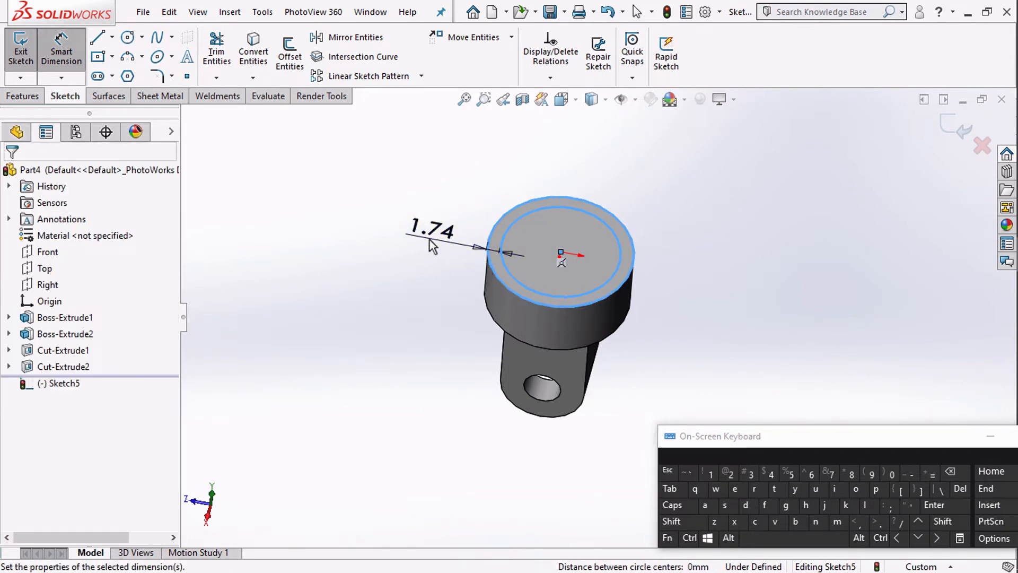
pyautogui.write('1.5')
pyautogui.press('Return')
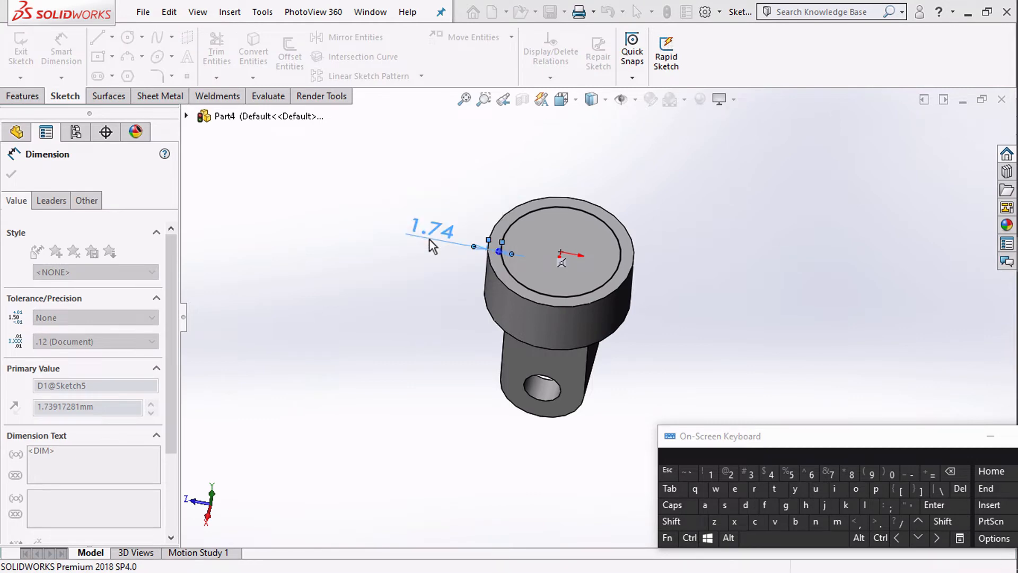
# Extrude-cut the circle into the disc using Offset From Surface, 1.5 mm from the disc's underside
pyautogui.moveTo(435, 272); pyautogui.dragTo(382, 241, button='middle')
pyautogui.press('z')
pyautogui.click(25, 99)
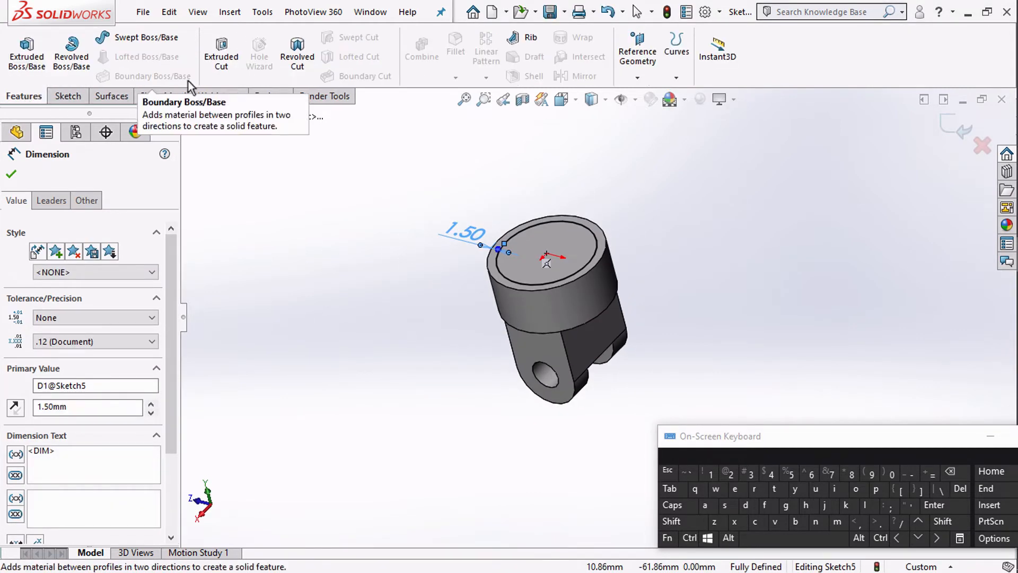
pyautogui.click(219, 67)
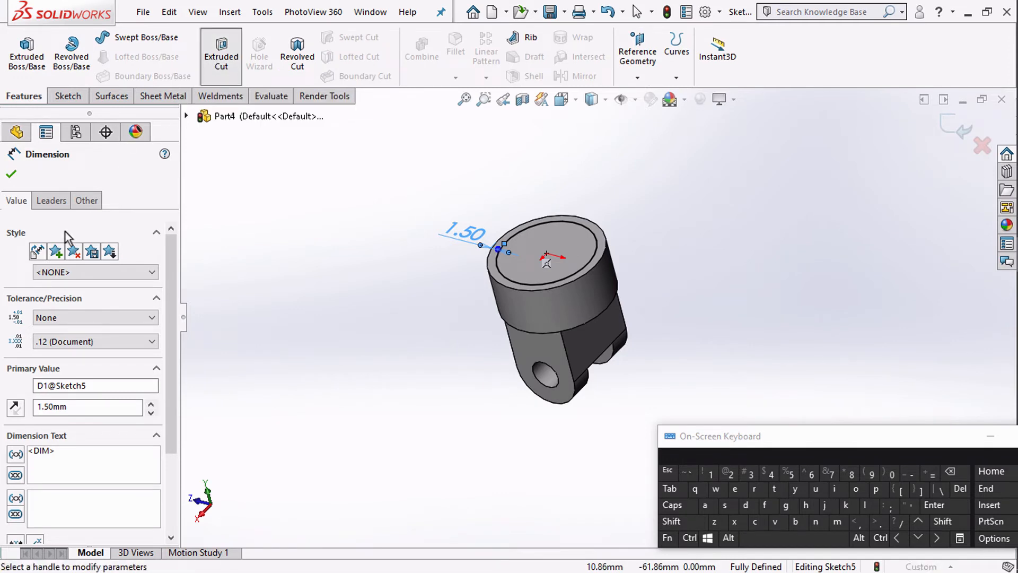
pyautogui.click(57, 264)
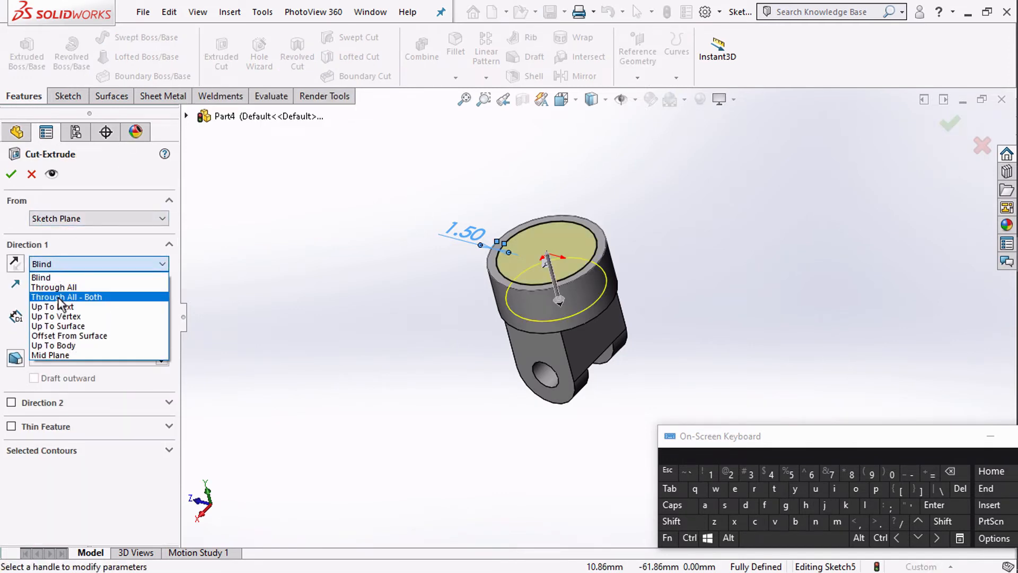
pyautogui.click(50, 336)
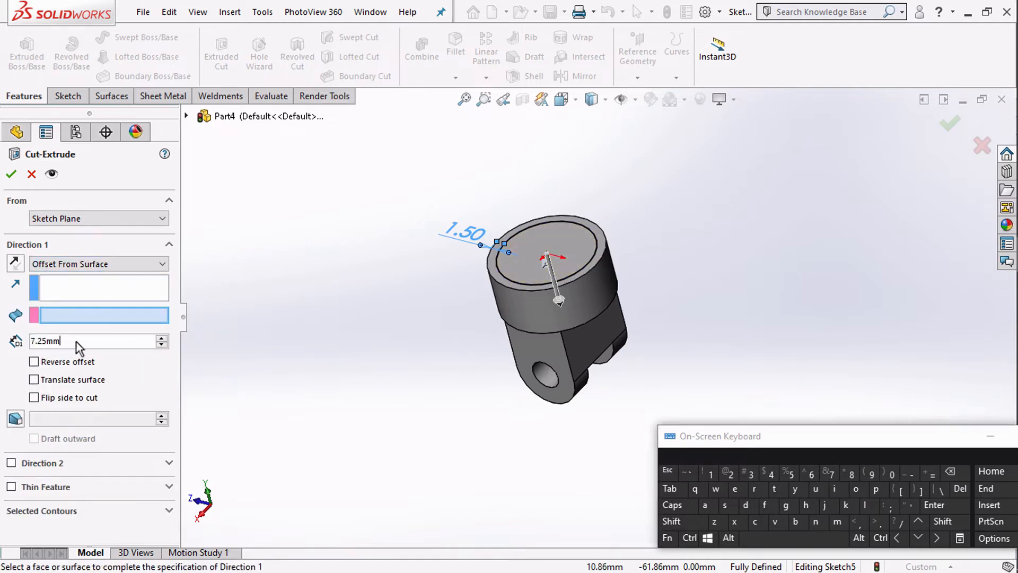
pyautogui.moveTo(78, 344); pyautogui.dragTo(20, 343)
pyautogui.write('1.5')
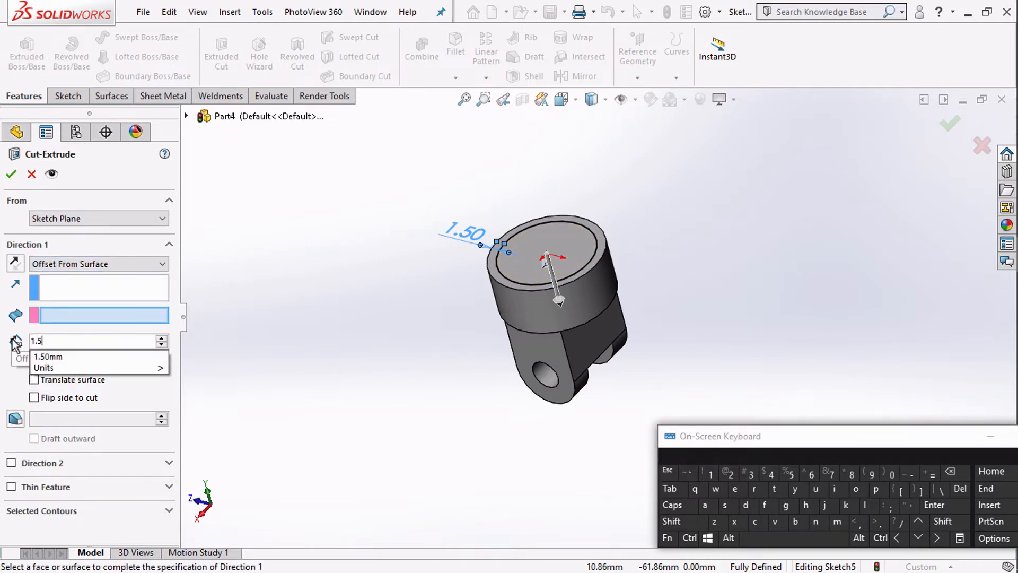
pyautogui.press('Return')
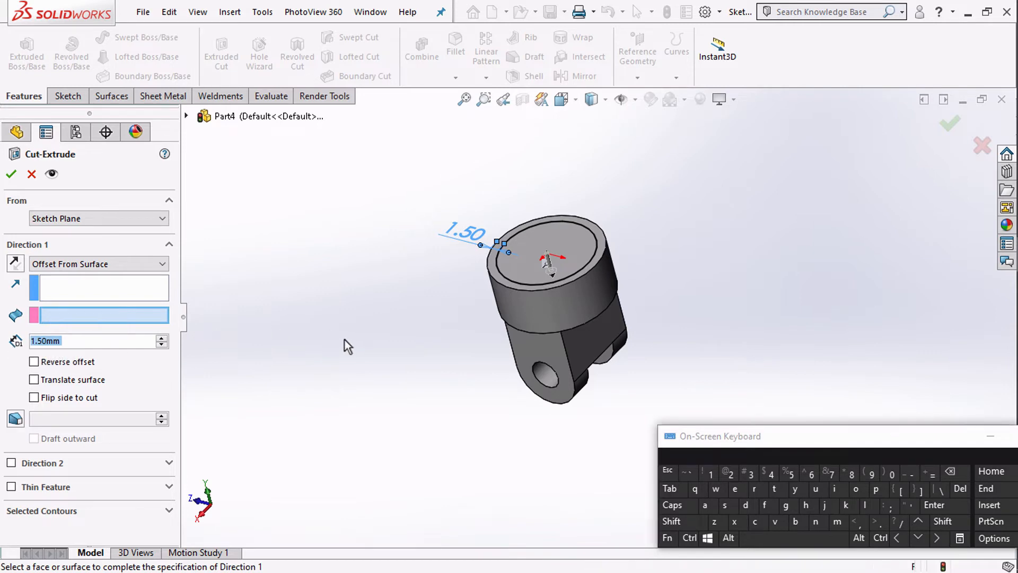
pyautogui.moveTo(345, 340); pyautogui.dragTo(436, 235, button='middle')
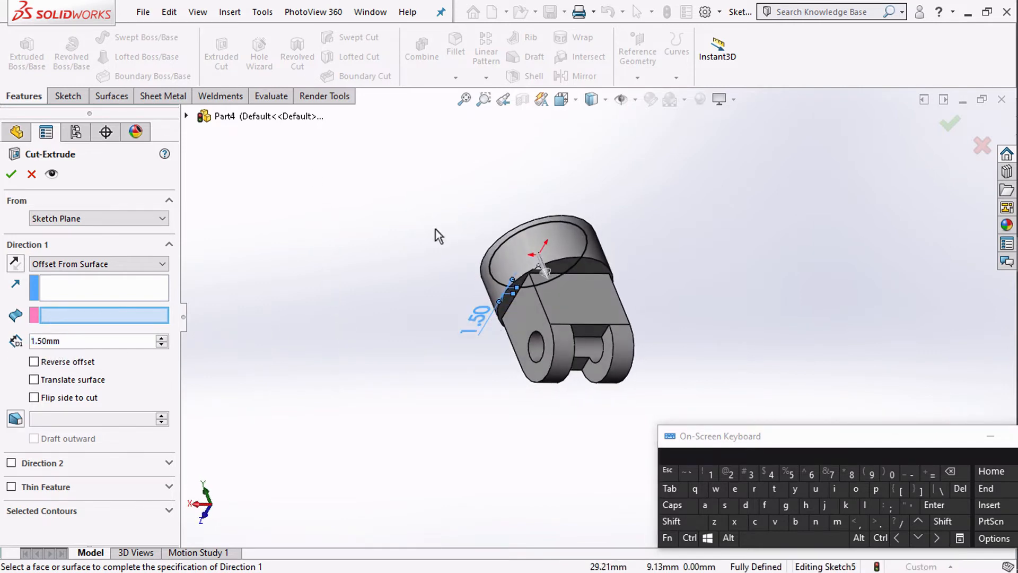
pyautogui.click(567, 265)
pyautogui.click(13, 174)
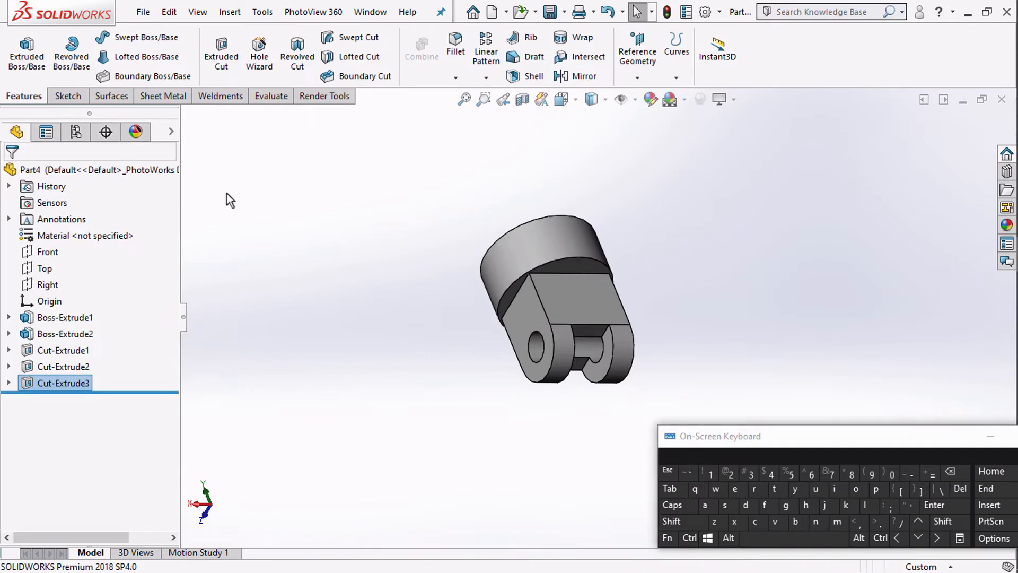
# Delete the circular pocket cut in the disc together with its circle sketch
pyautogui.moveTo(269, 209); pyautogui.dragTo(322, 394, button='middle')
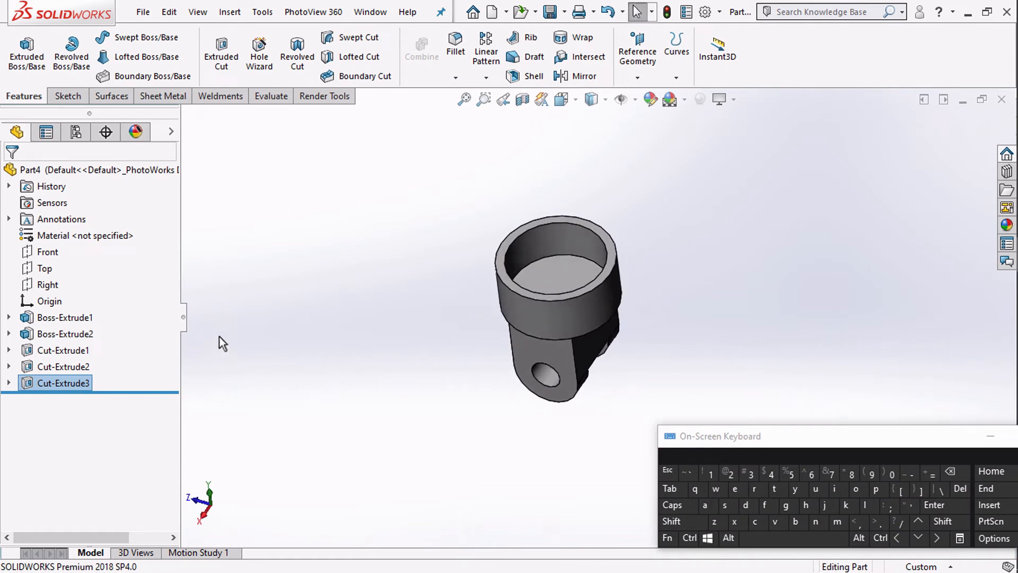
pyautogui.scroll(-3, 588, 270)
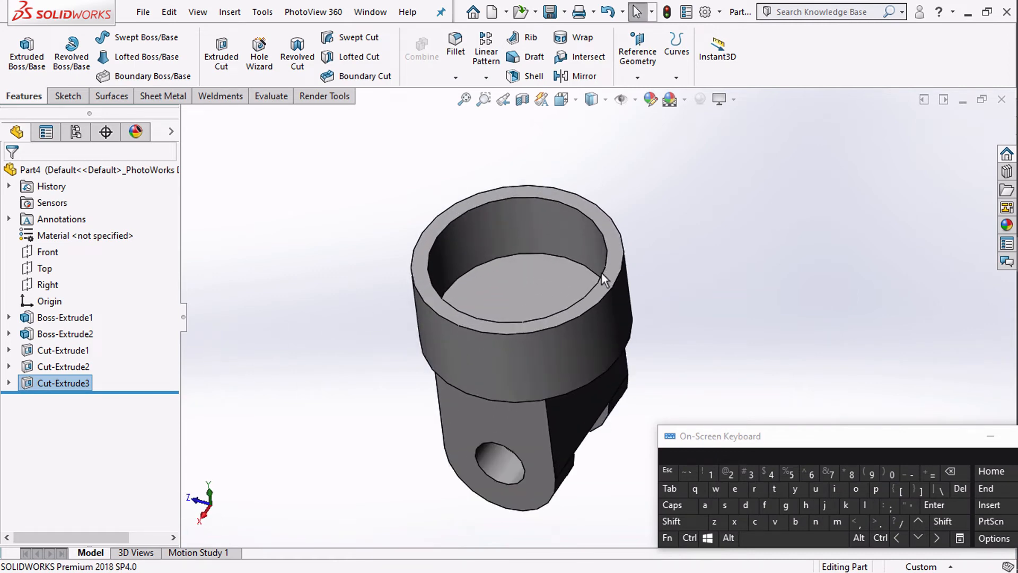
pyautogui.moveTo(550, 304)
pyautogui.mouseDown(button='middle')
pyautogui.moveTo(533, 297)
pyautogui.moveTo(545, 307)
pyautogui.mouseUp(button='middle')
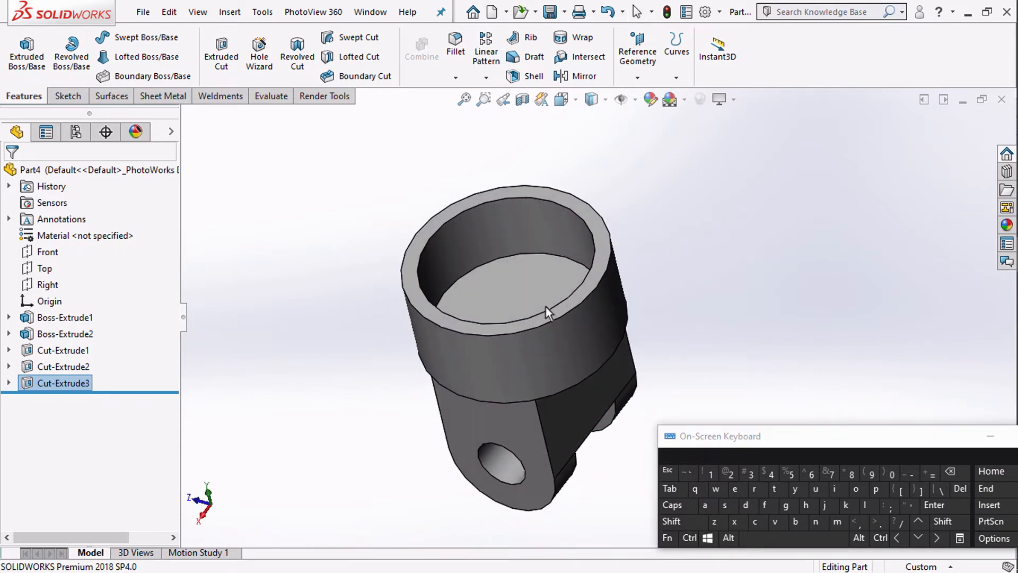
pyautogui.rightClick(53, 379)
pyautogui.click(89, 361)
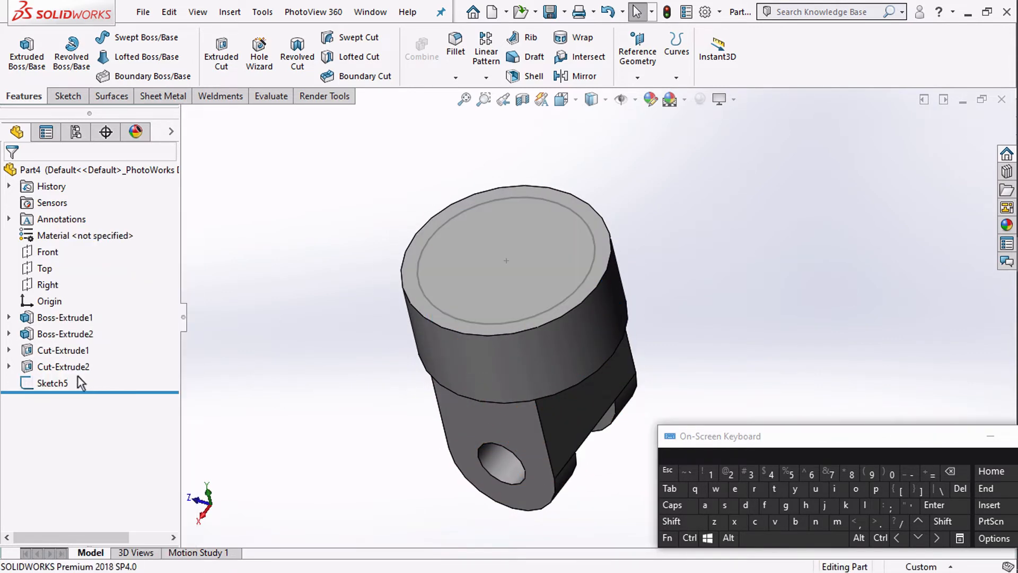
pyautogui.rightClick(52, 383)
pyautogui.click(93, 379)
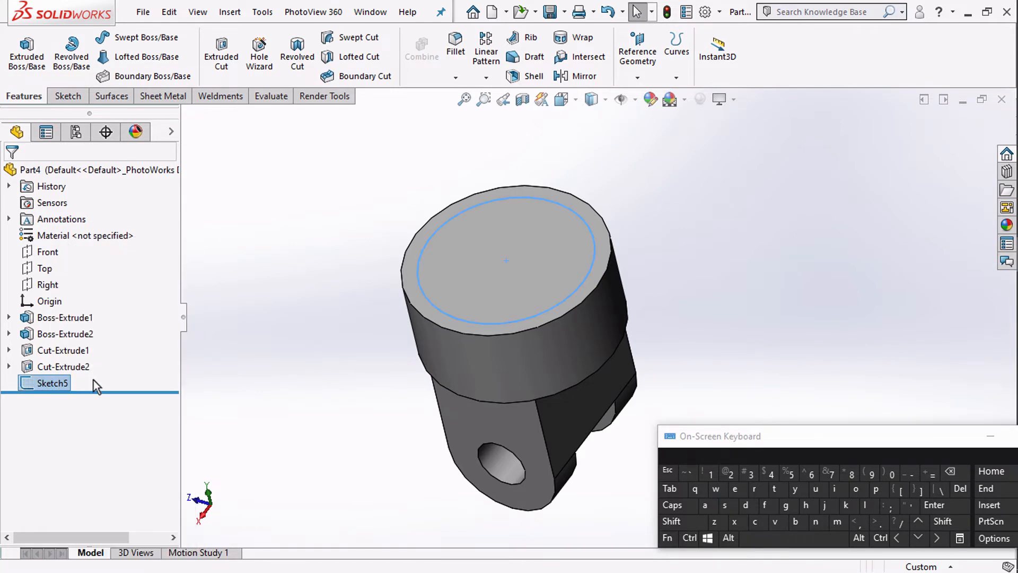
# On the disc's top face, sketch a circle centred on the origin with a radius of about 11.7 mm
pyautogui.click(447, 273)
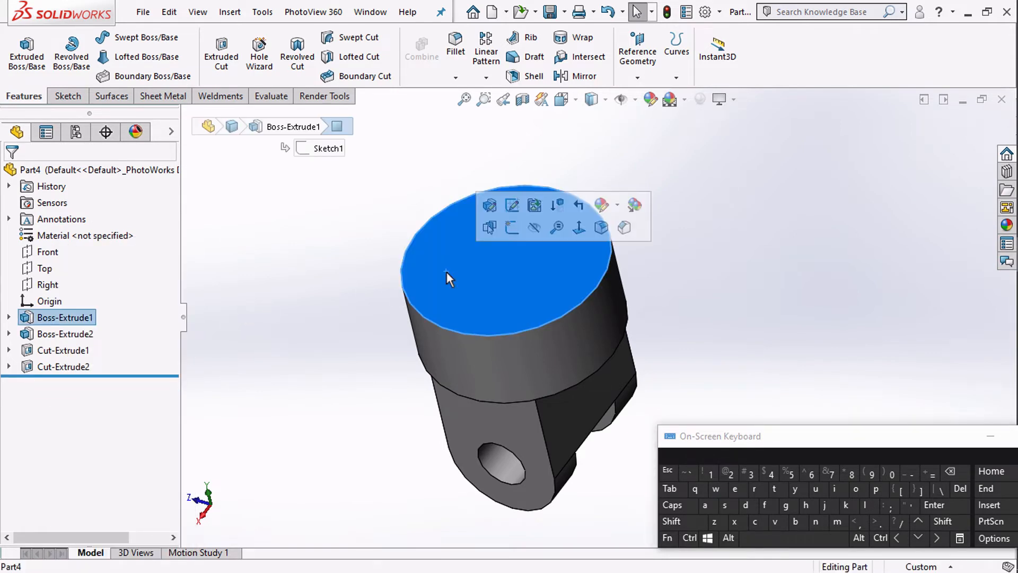
pyautogui.click(510, 229)
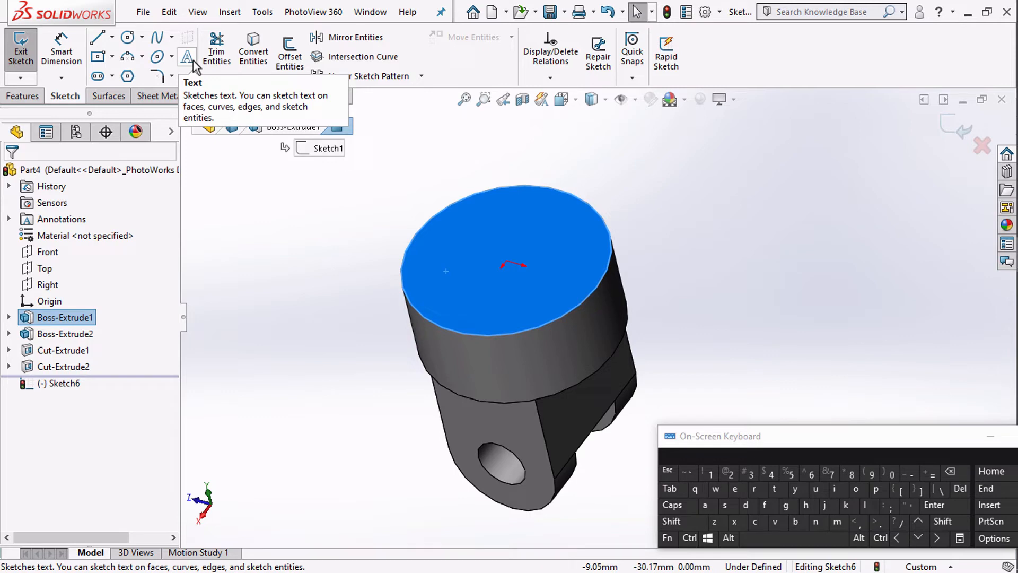
pyautogui.click(125, 41)
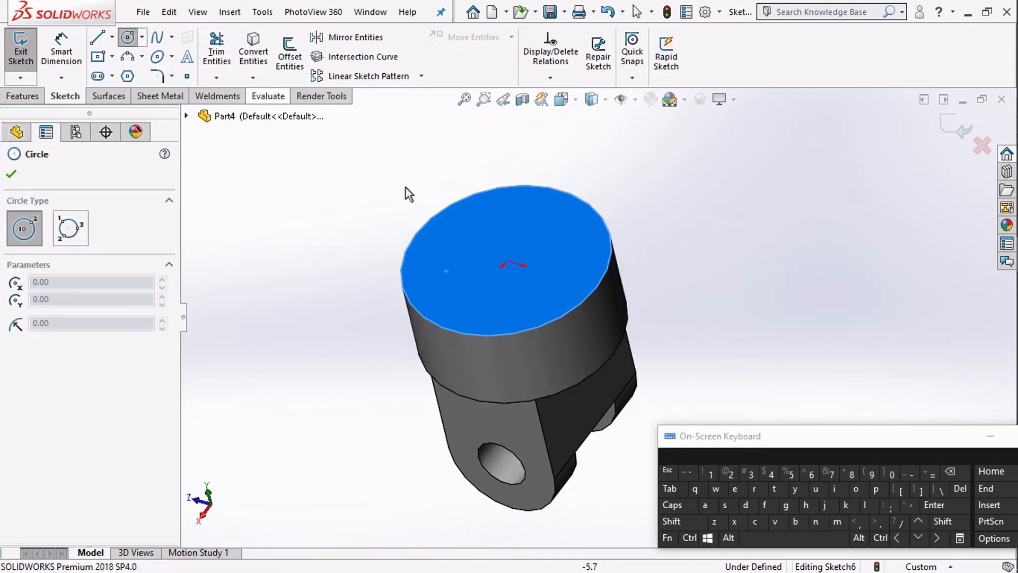
pyautogui.click(507, 262)
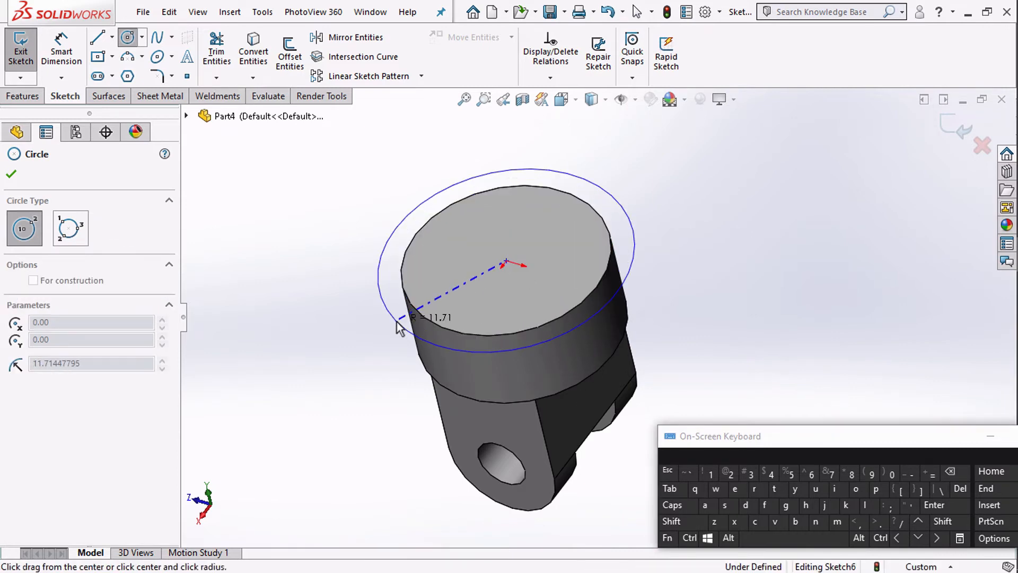
pyautogui.click(398, 328)
pyautogui.press('Escape')
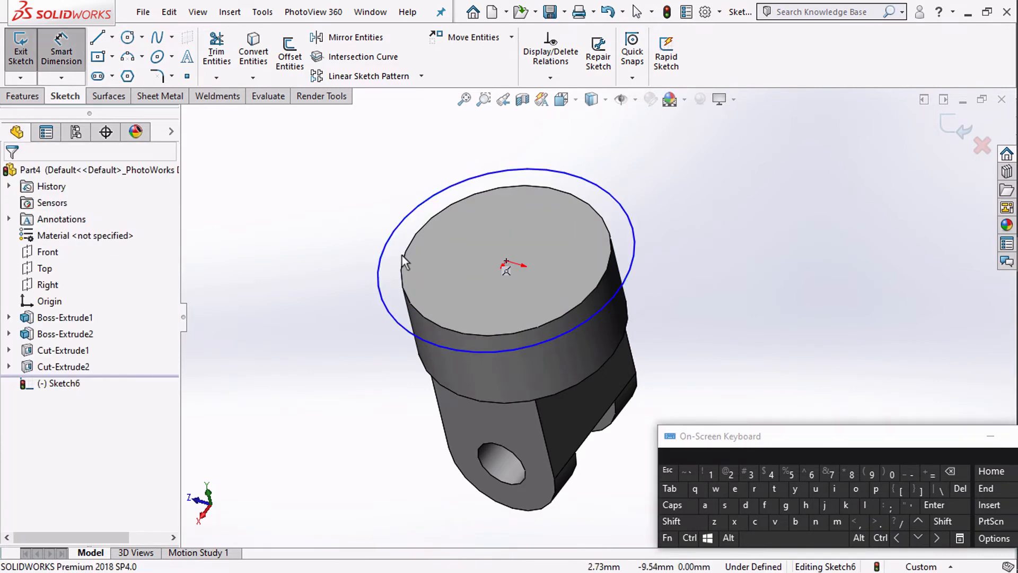
# Dimension the gap between the sketched circle and the disc's outer edge as 1.5 mm
pyautogui.click(404, 262)
pyautogui.click(377, 269)
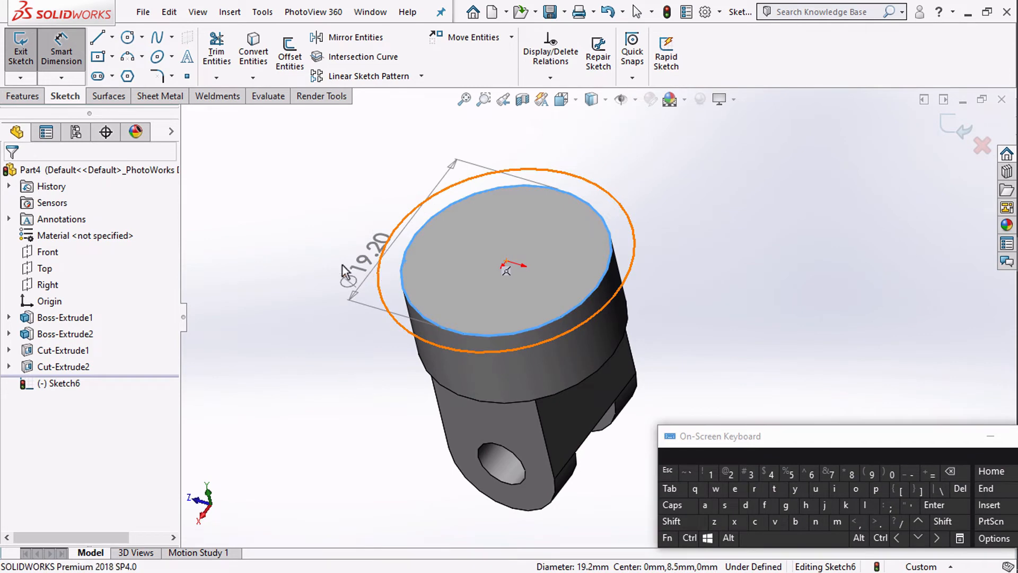
pyautogui.click(330, 262)
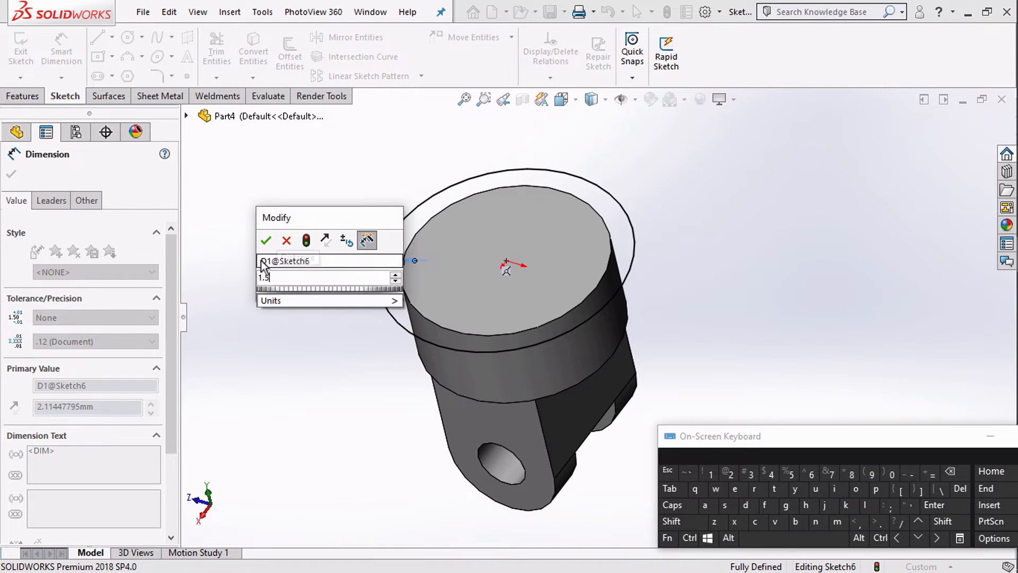
pyautogui.press('Return')
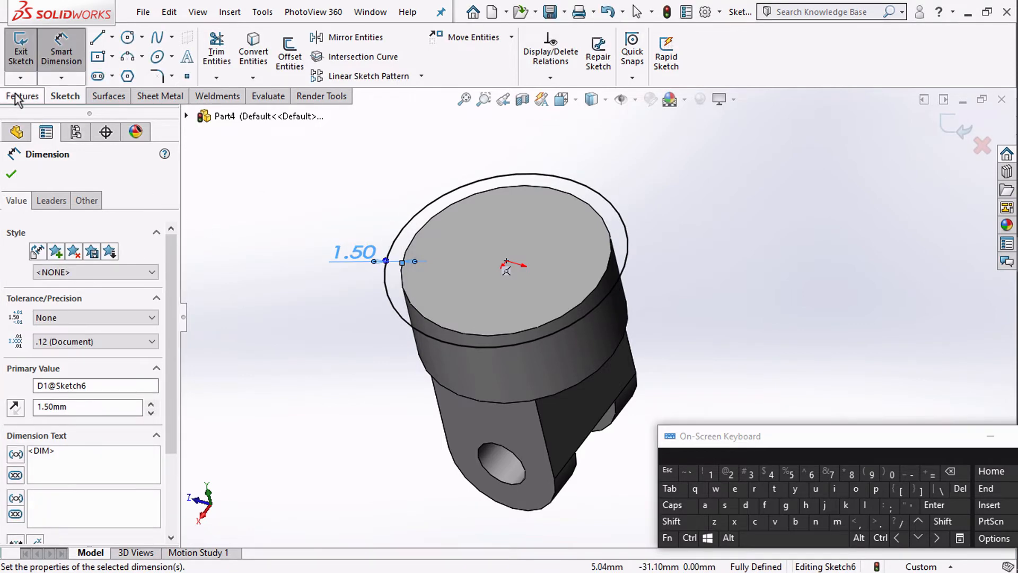
# Extrude the circle 1.5 mm down around the disc as a merged boss, with the direction reversed
pyautogui.click(20, 96)
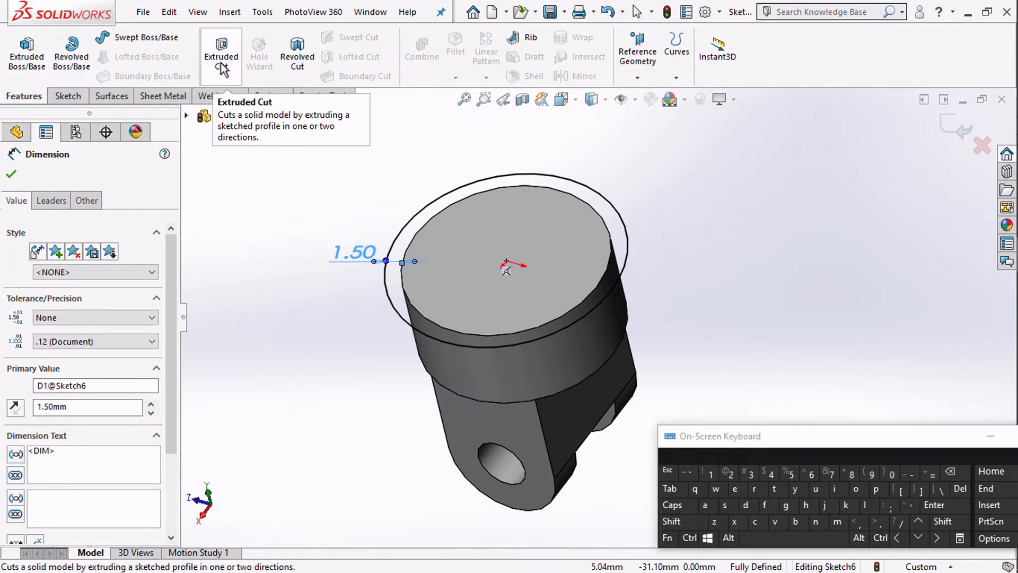
pyautogui.click(42, 46)
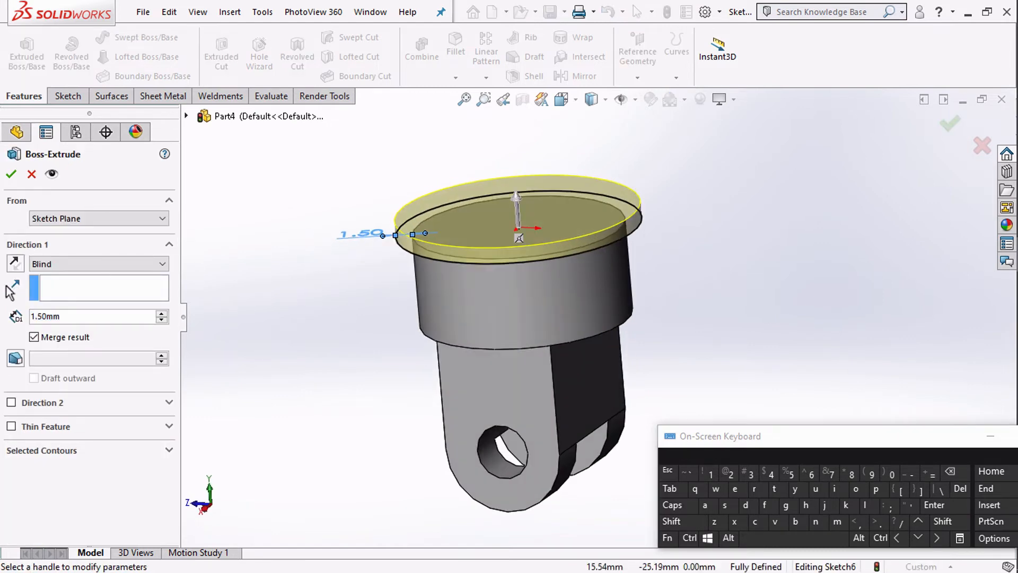
pyautogui.click(23, 262)
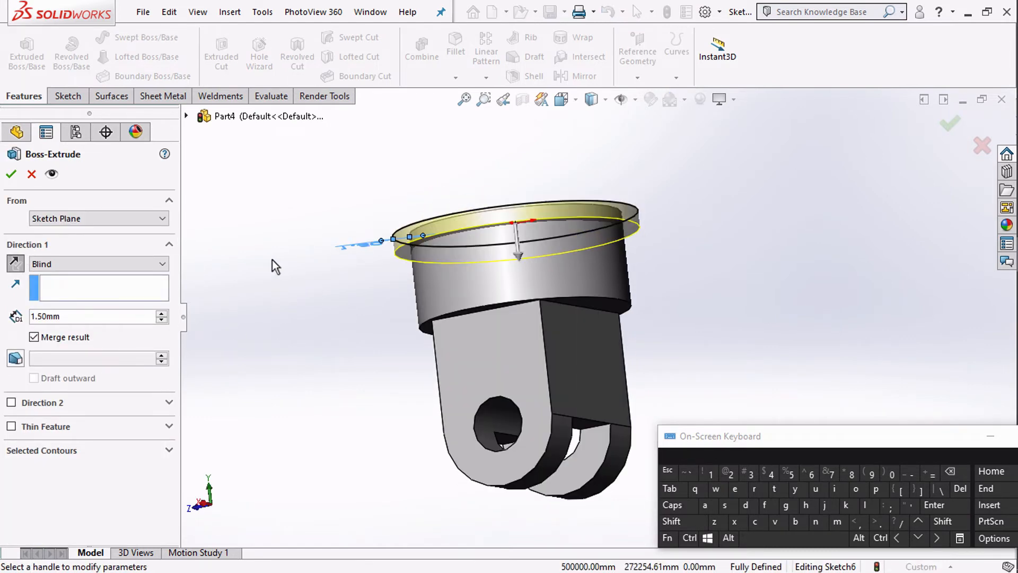
pyautogui.click(12, 174)
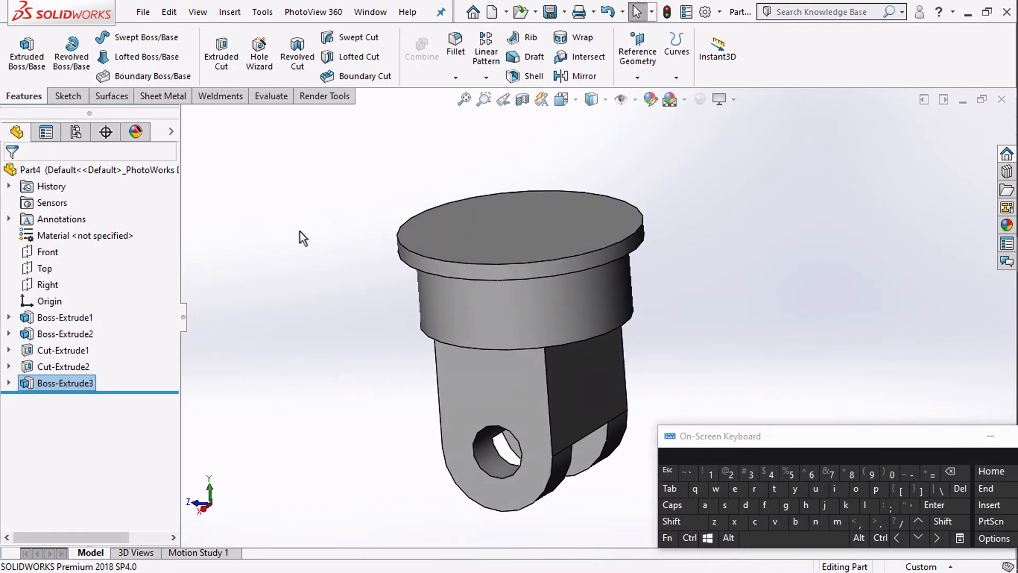
# On the Front plane, sketch a vertical centerline about 1.8 mm long downwards from the midpoint of the flange's lower edge
pyautogui.click(561, 99)
pyautogui.click(587, 165)
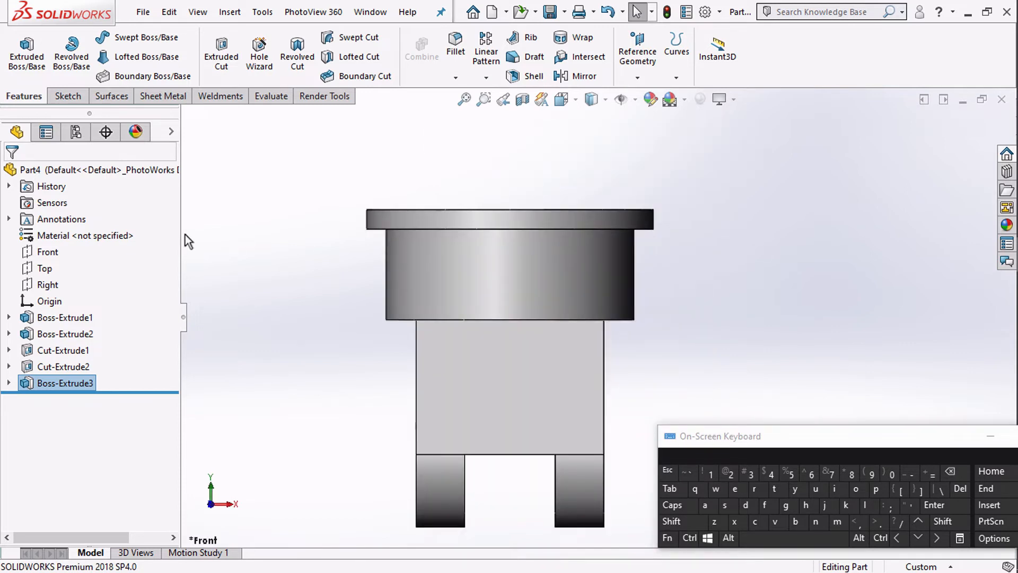
pyautogui.click(52, 250)
pyautogui.click(107, 228)
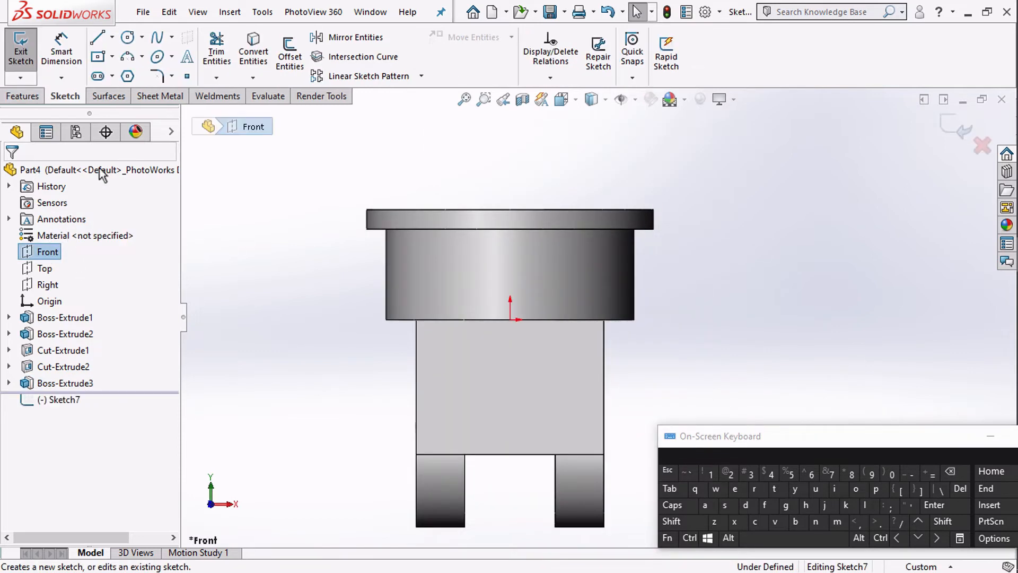
pyautogui.click(98, 38)
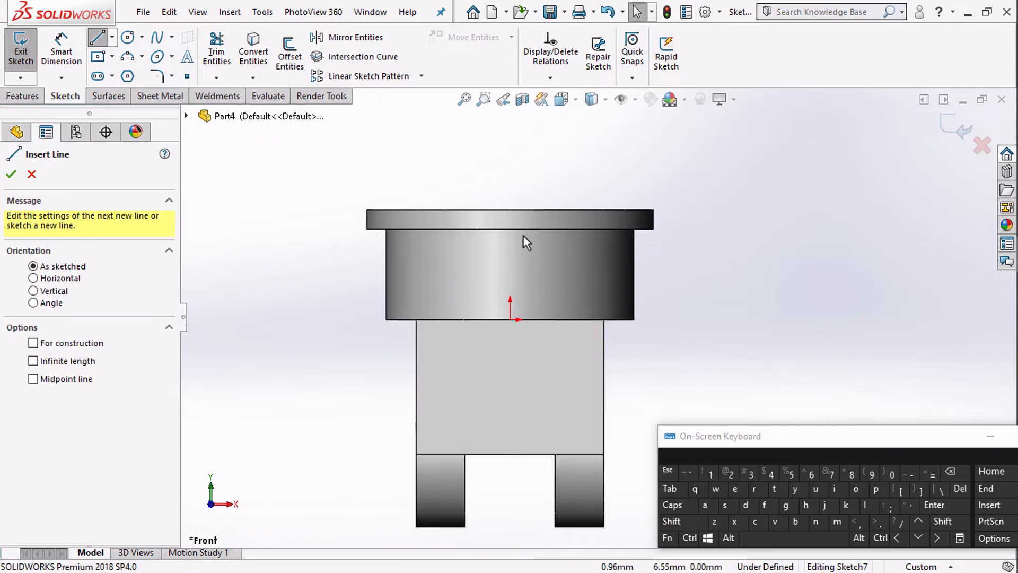
pyautogui.scroll(-3, 524, 236)
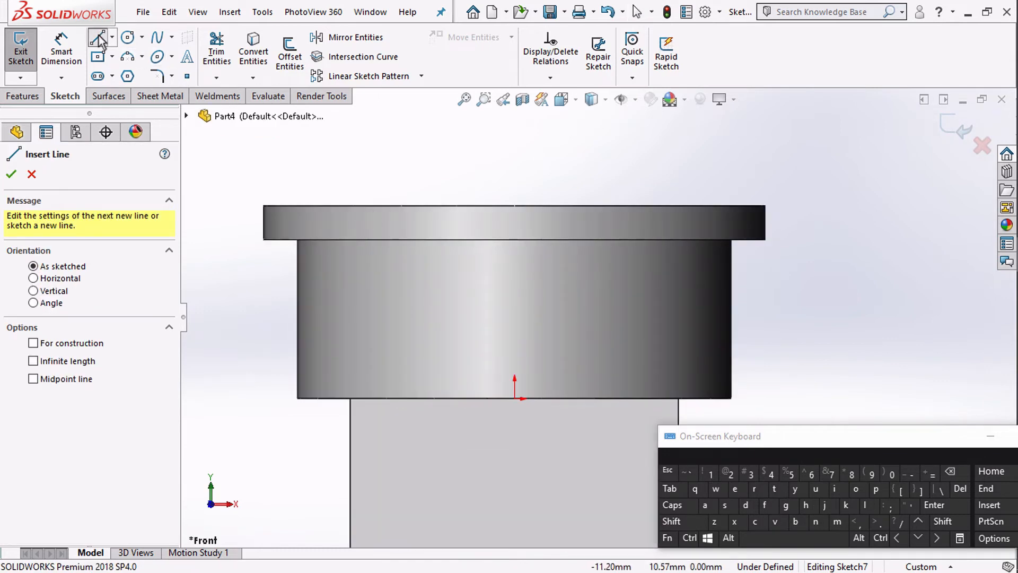
pyautogui.click(113, 38)
pyautogui.click(132, 72)
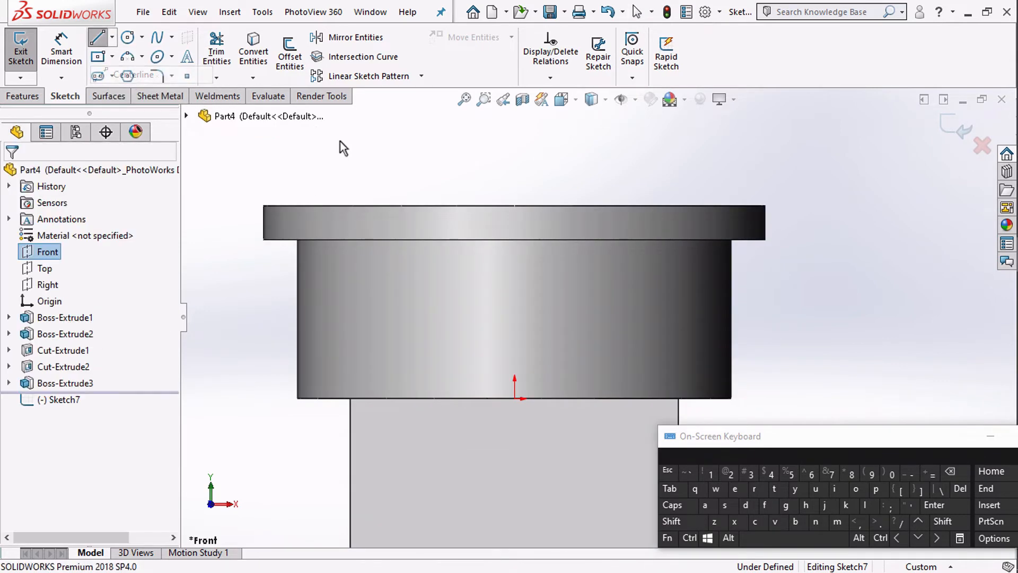
pyautogui.click(515, 240)
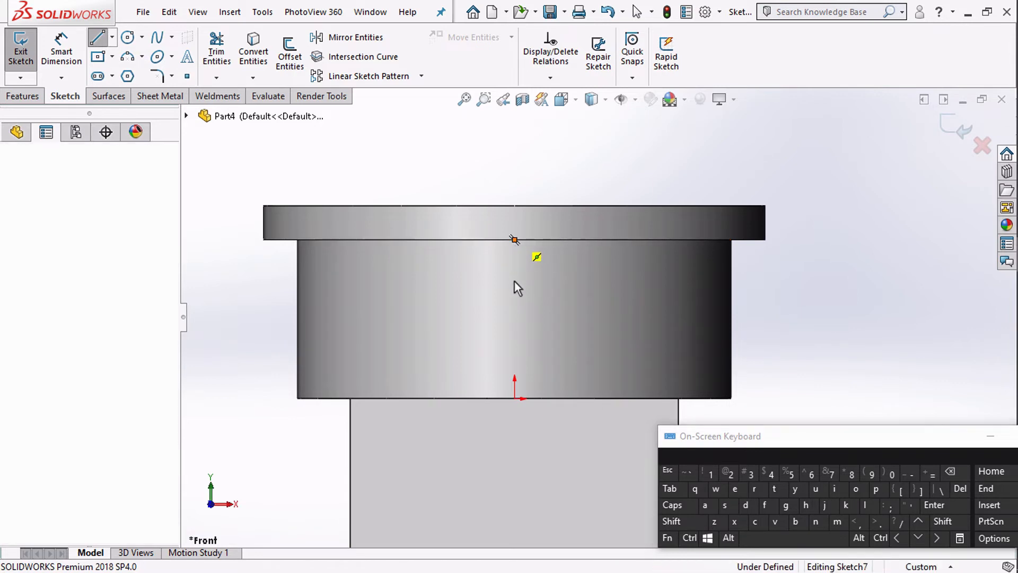
pyautogui.click(515, 281)
pyautogui.press('Escape')
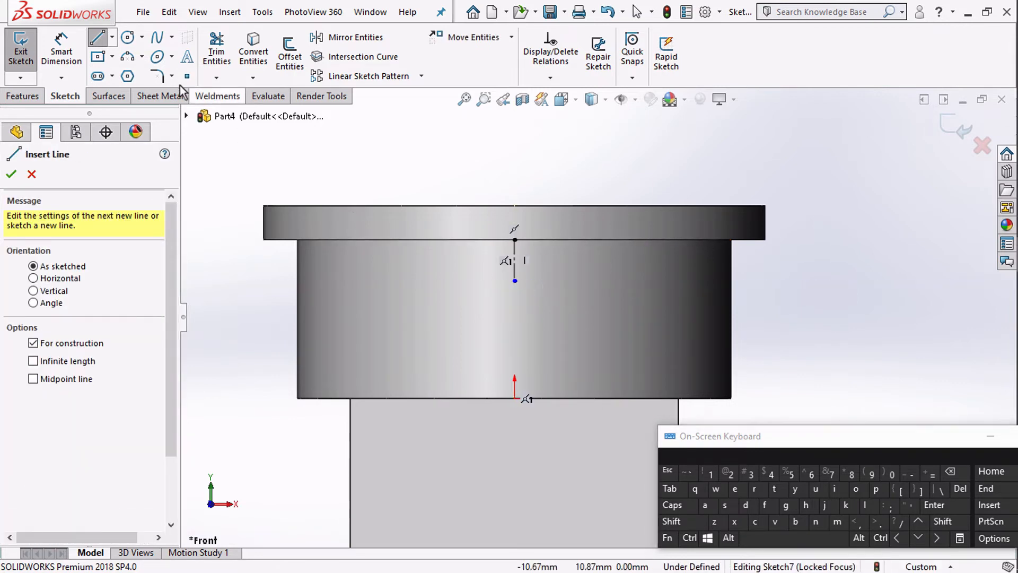
# Dimension the centerline's length as 0.5 mm and place the dimension close to the line
pyautogui.click(63, 51)
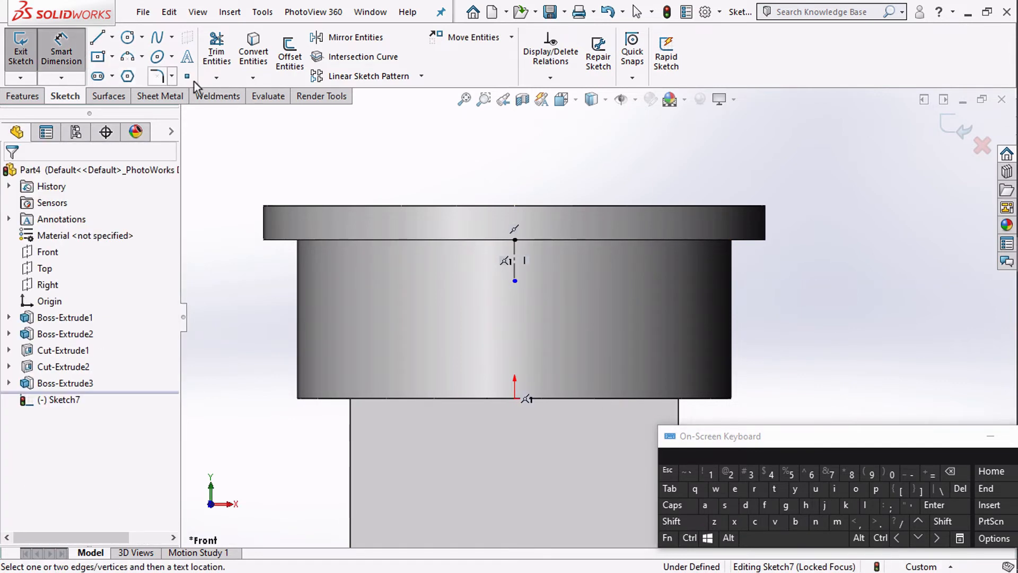
pyautogui.click(773, 259)
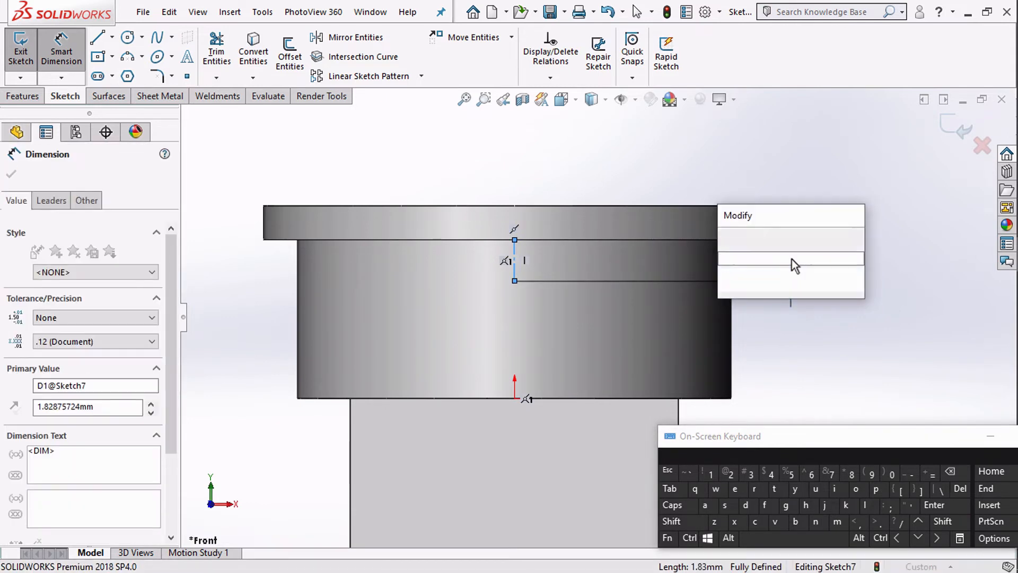
pyautogui.press('Return')
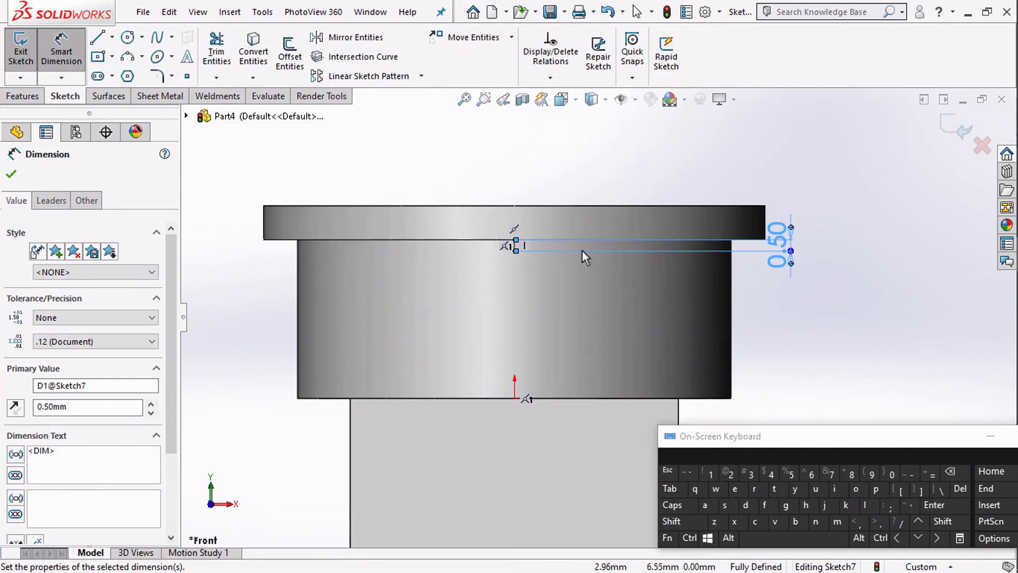
pyautogui.scroll(-3, 583, 250)
pyautogui.scroll(2, 722, 281)
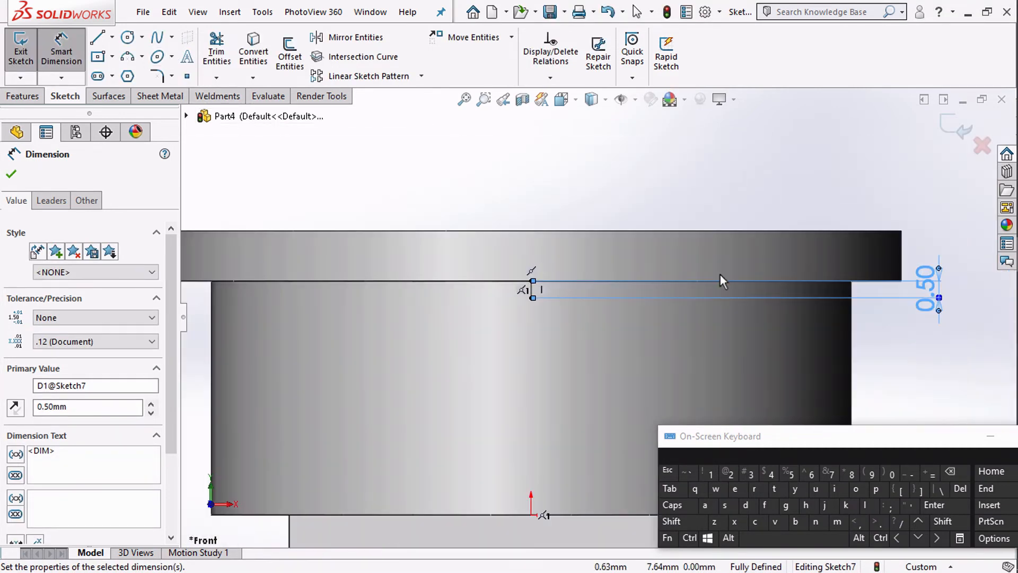
pyautogui.moveTo(927, 287); pyautogui.dragTo(612, 213)
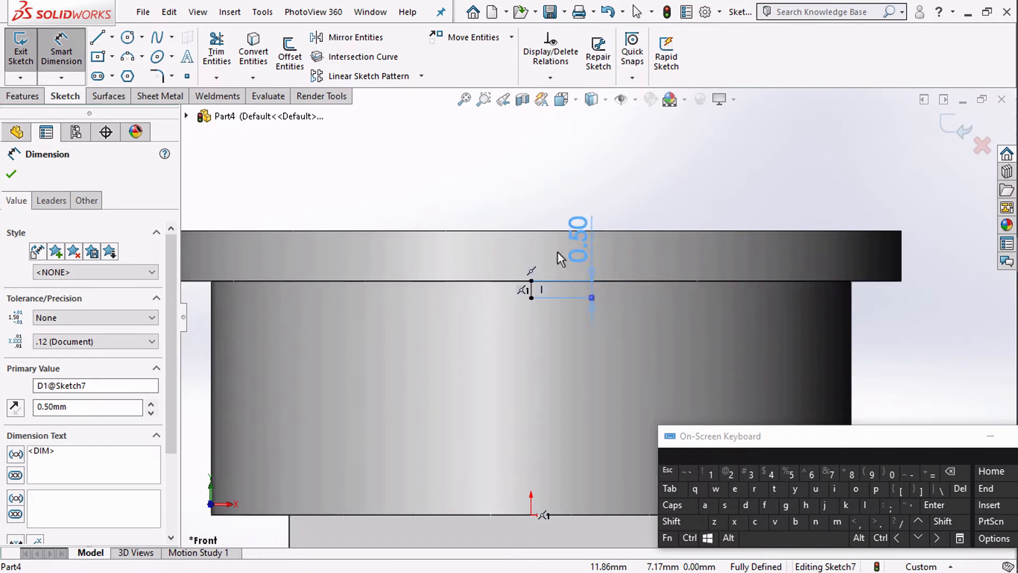
# Sketch a horizontal line about 1.2 mm long on the flange's lower edge, across the centerline's upper end
pyautogui.scroll(-5, 546, 279)
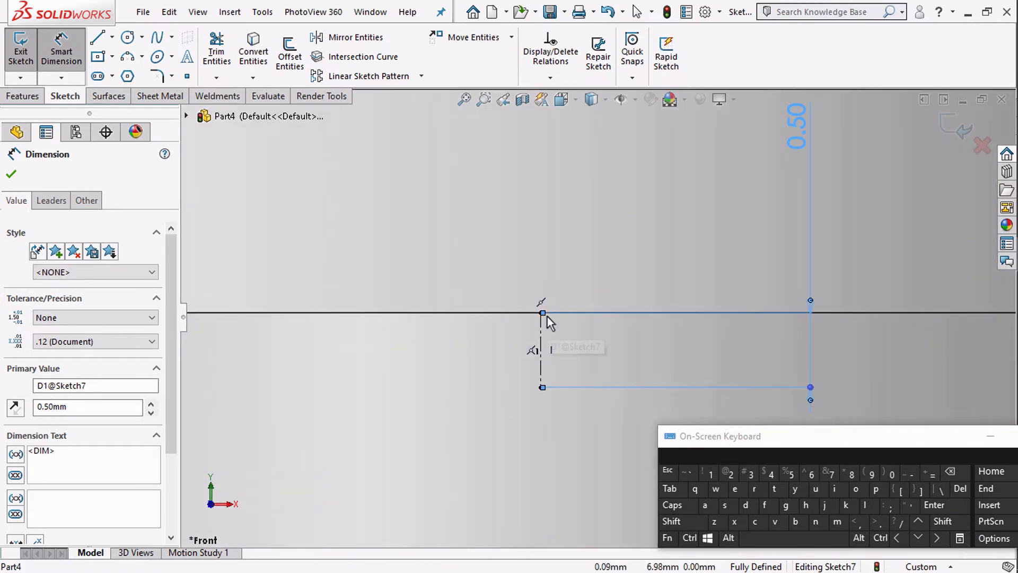
pyautogui.click(97, 37)
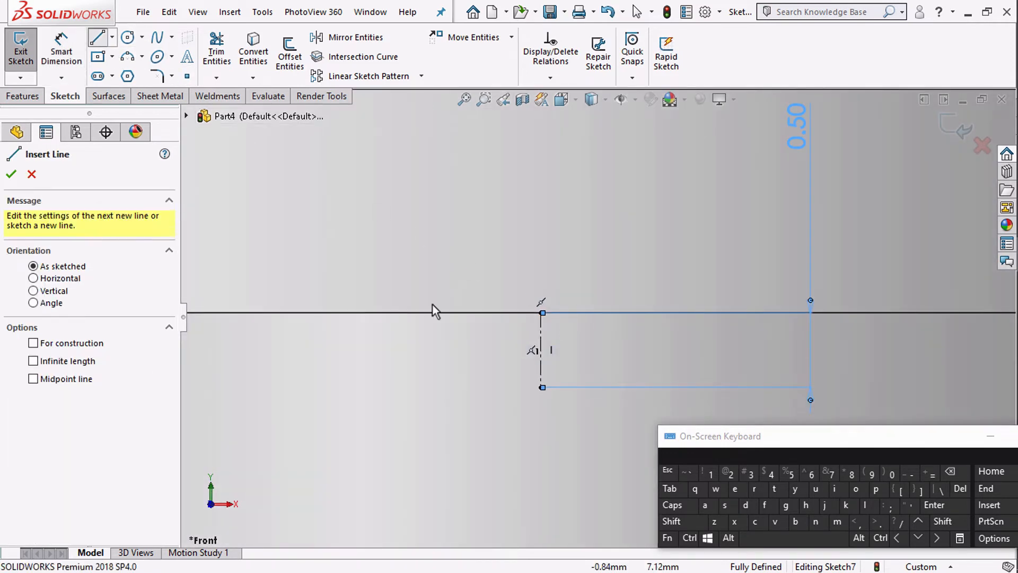
pyautogui.click(472, 318)
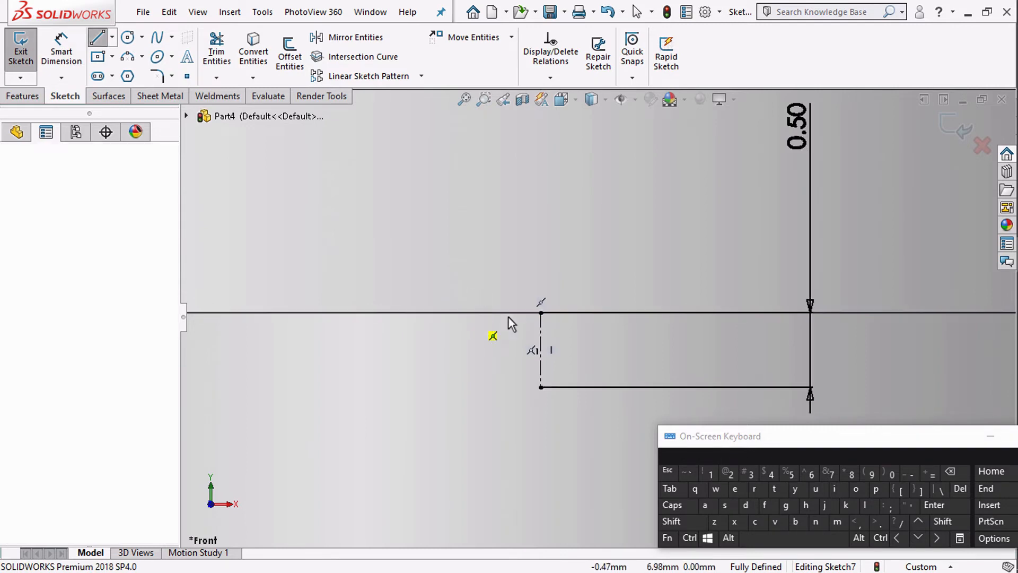
pyautogui.click(647, 311)
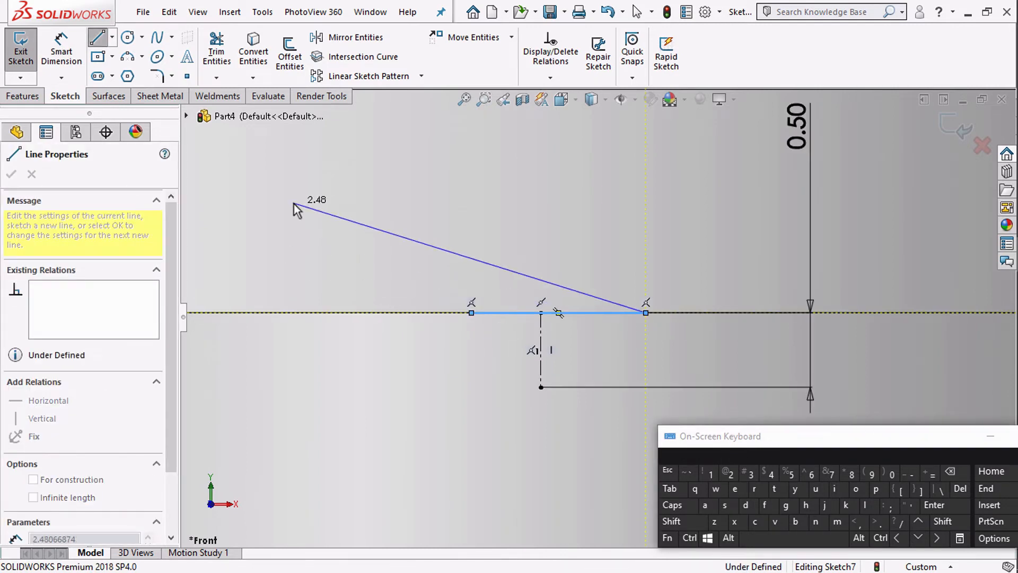
pyautogui.press('Escape')
pyautogui.click(31, 174)
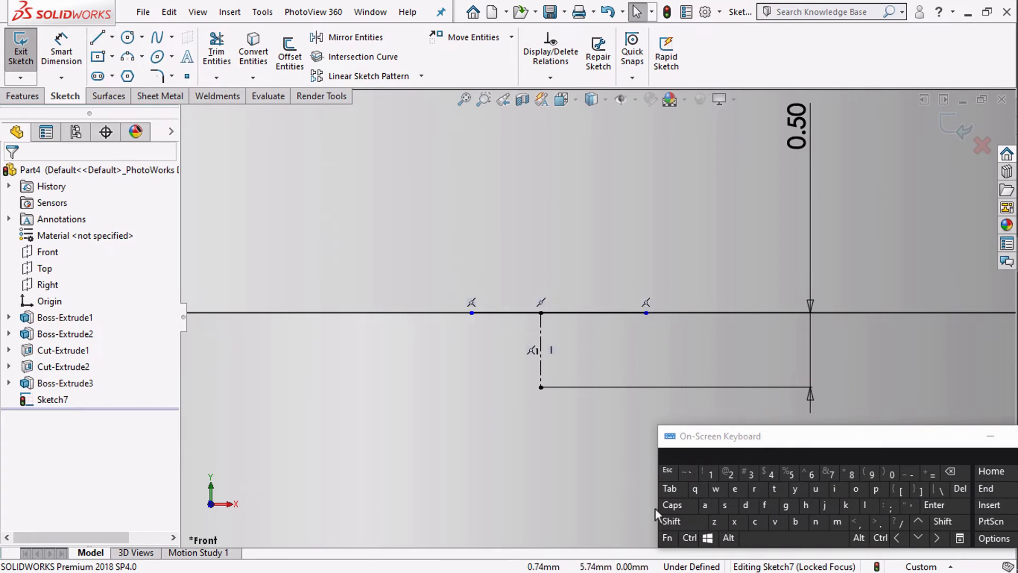
# Add a Midpoint relation between the short horizontal line and the centerline's upper endpoint
pyautogui.click(671, 522)
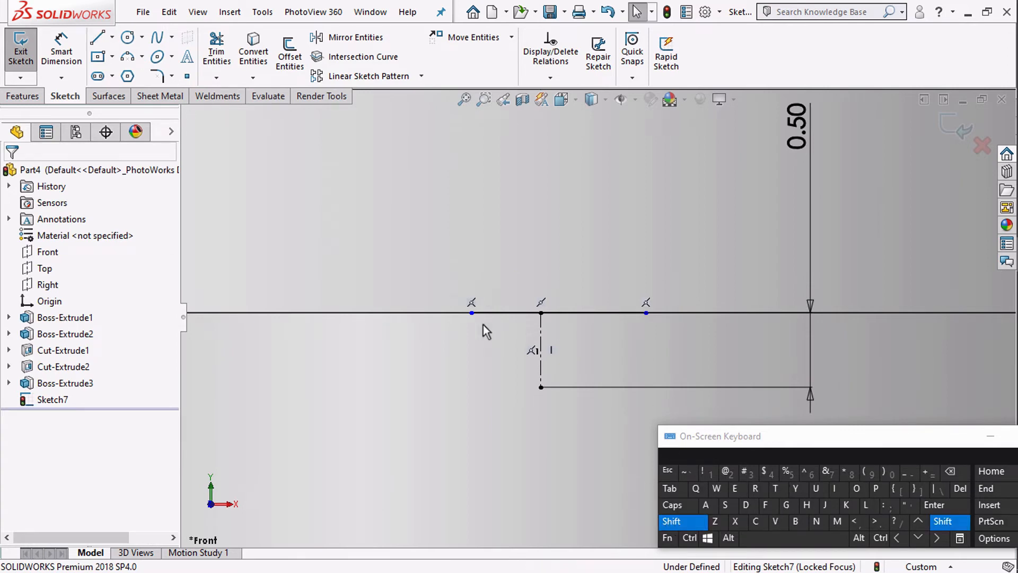
pyautogui.keyDown('shift'); pyautogui.click(499, 316); pyautogui.keyUp('shift')
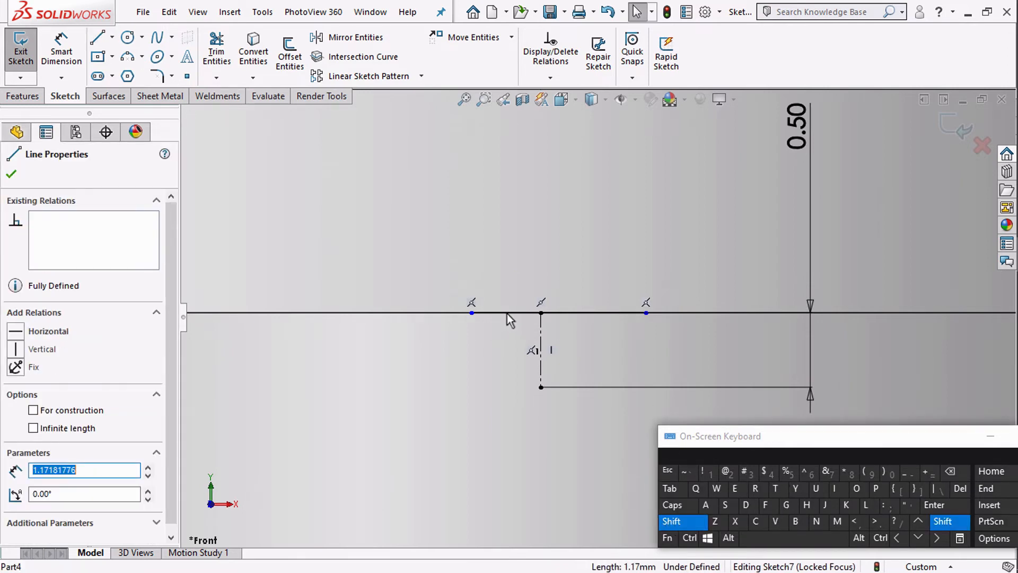
pyautogui.keyDown('shift'); pyautogui.click(541, 314); pyautogui.keyUp('shift')
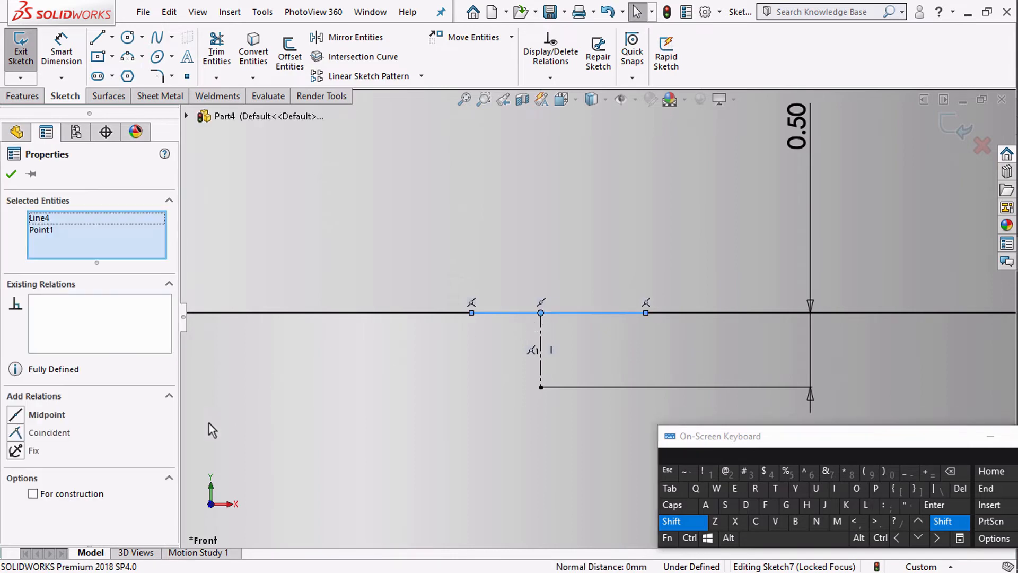
pyautogui.click(47, 415)
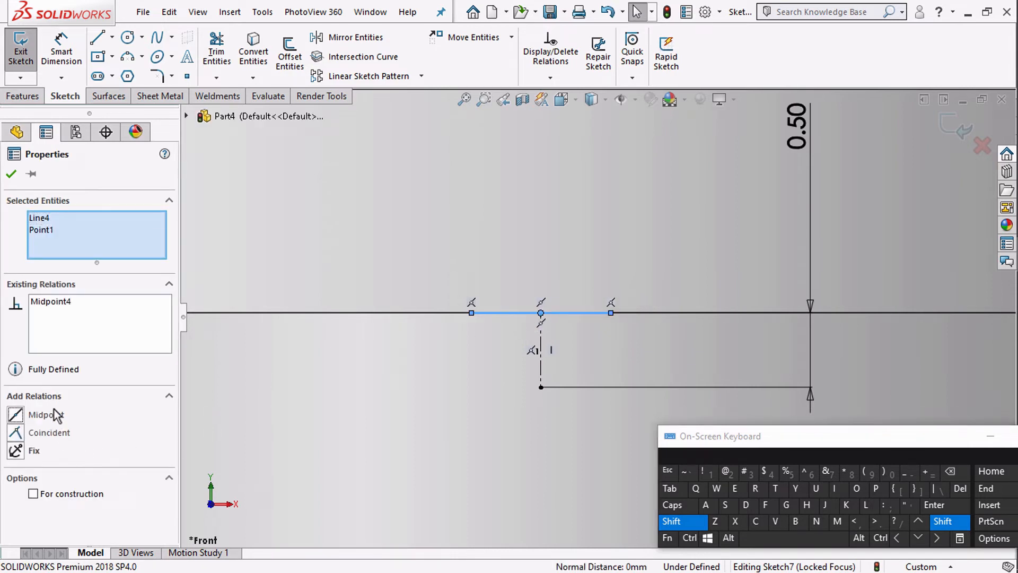
pyautogui.click(12, 175)
pyautogui.click(673, 524)
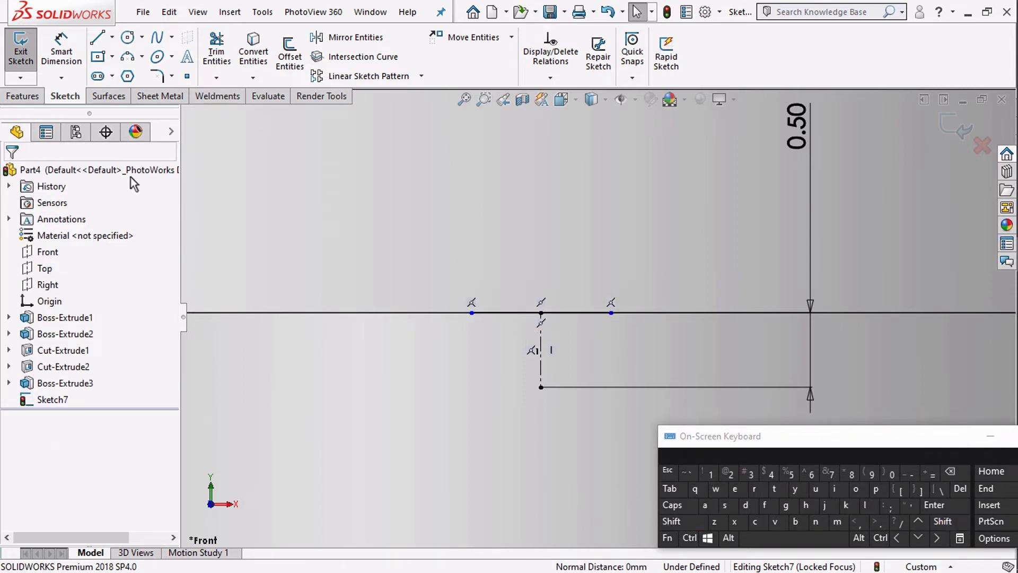
# Dimension the short horizontal line on the flange's lower edge as 2 mm long
pyautogui.click(58, 55)
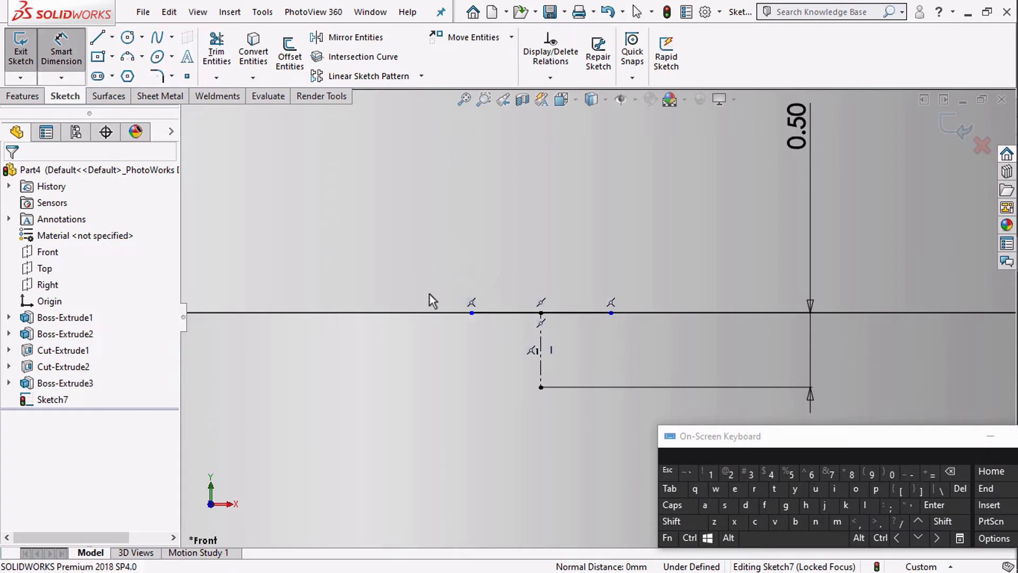
pyautogui.click(505, 316)
pyautogui.click(526, 259)
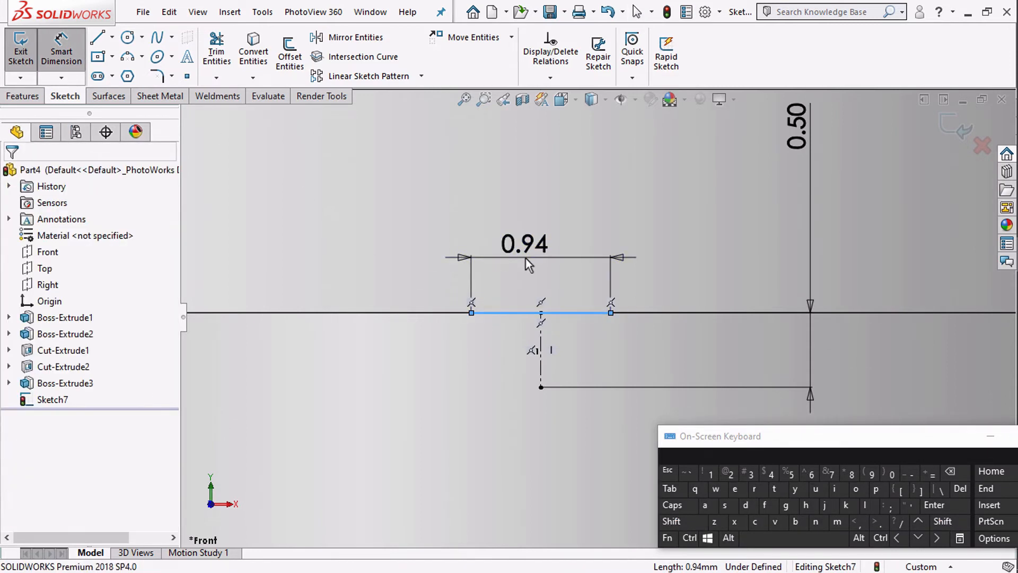
pyautogui.write('2')
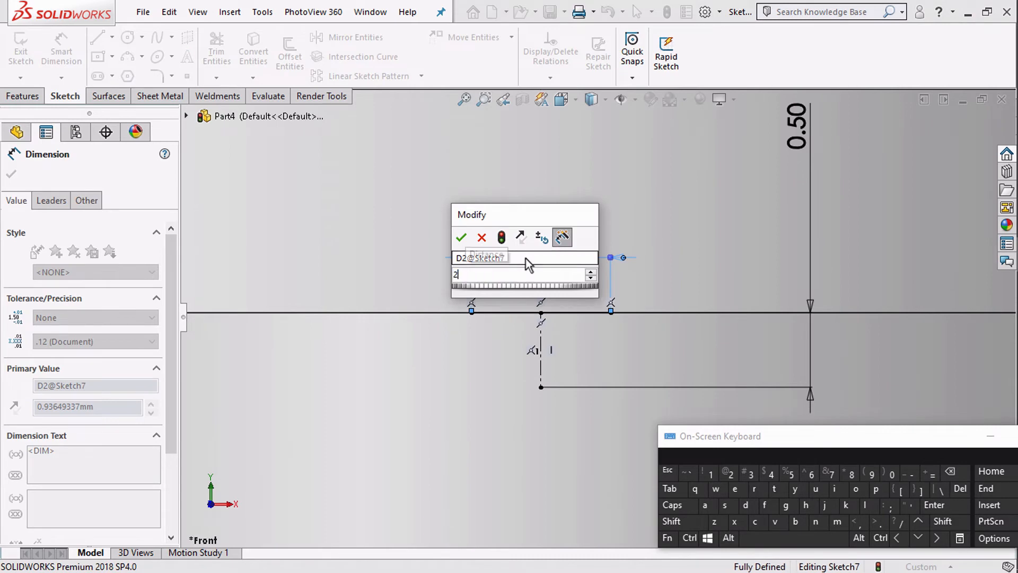
pyautogui.press('Return')
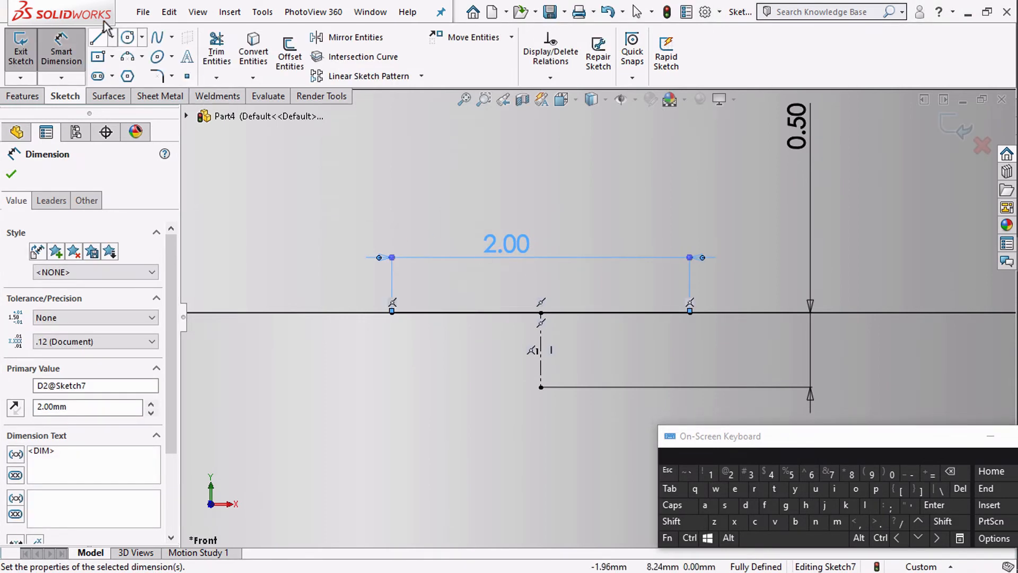
# Draw two slanted lines joining the 2 mm line's ends to the centerline's lower endpoint, closing a triangular profile
pyautogui.click(97, 37)
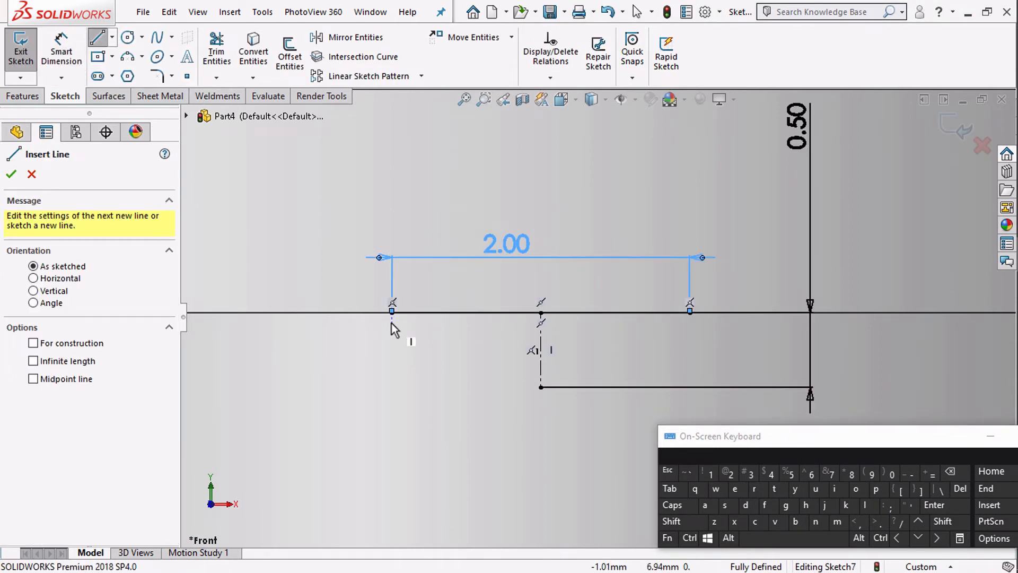
pyautogui.click(393, 313)
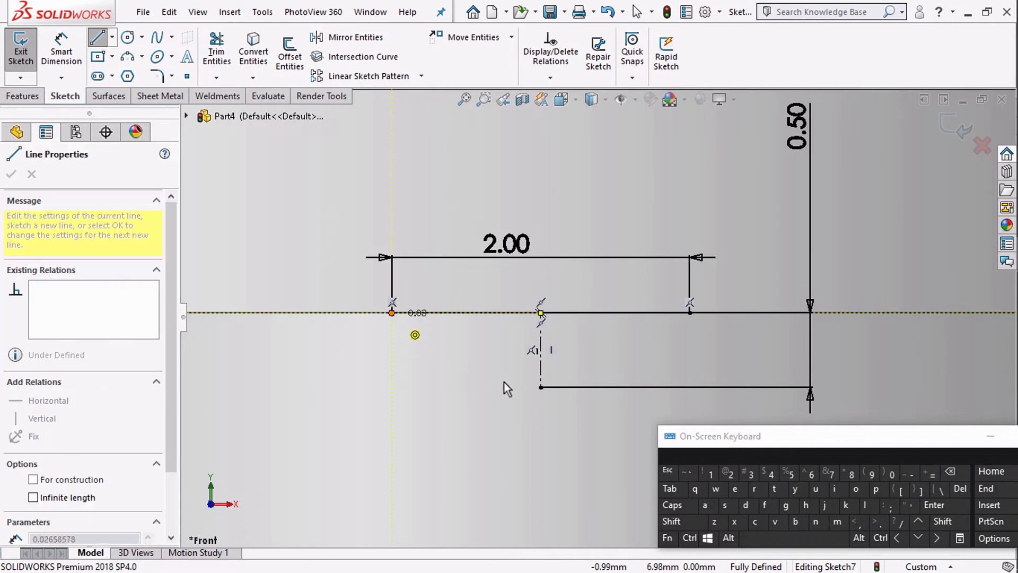
pyautogui.click(541, 388)
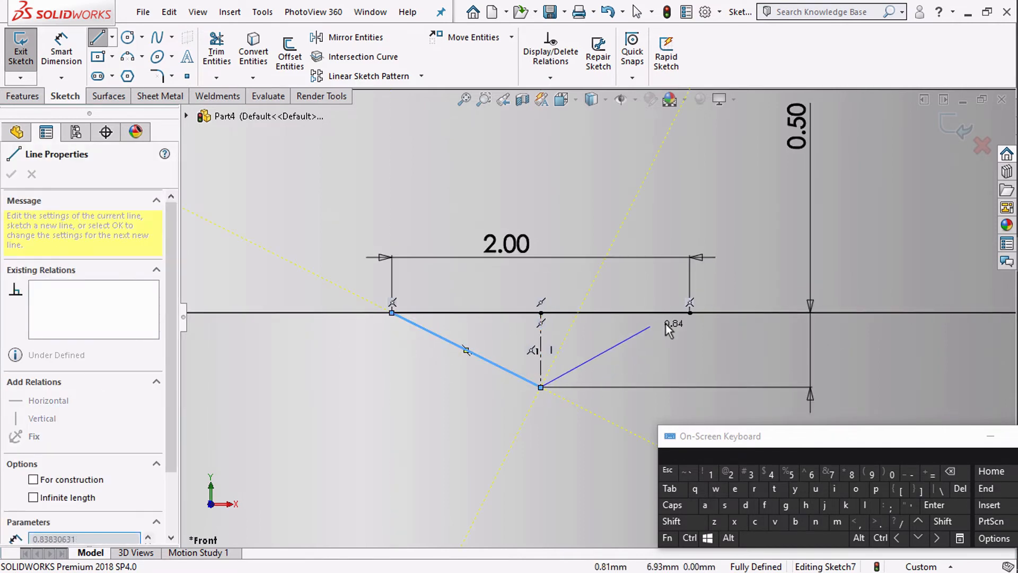
pyautogui.click(690, 313)
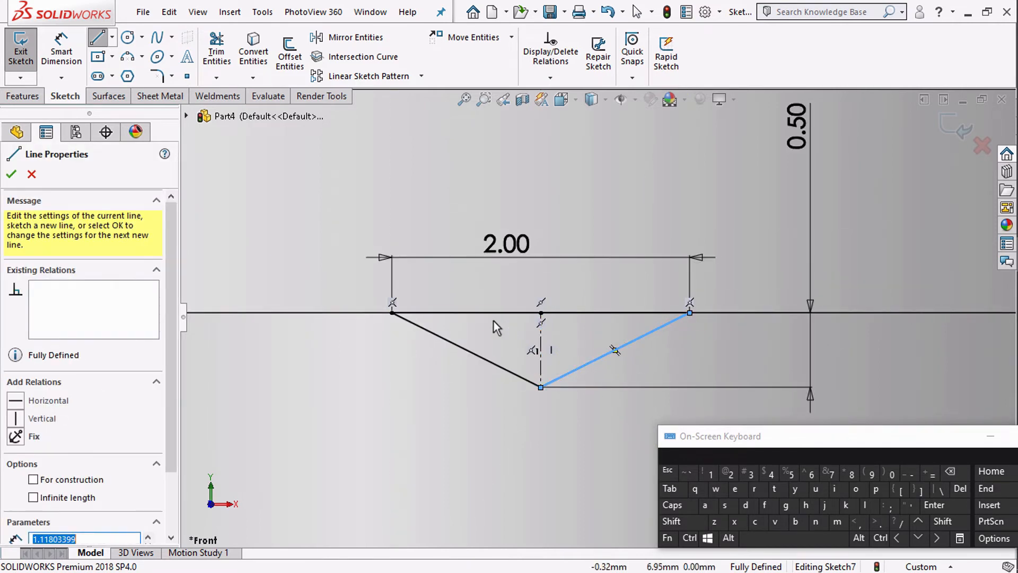
pyautogui.press('z')
pyautogui.press('z')
pyautogui.click(7, 175)
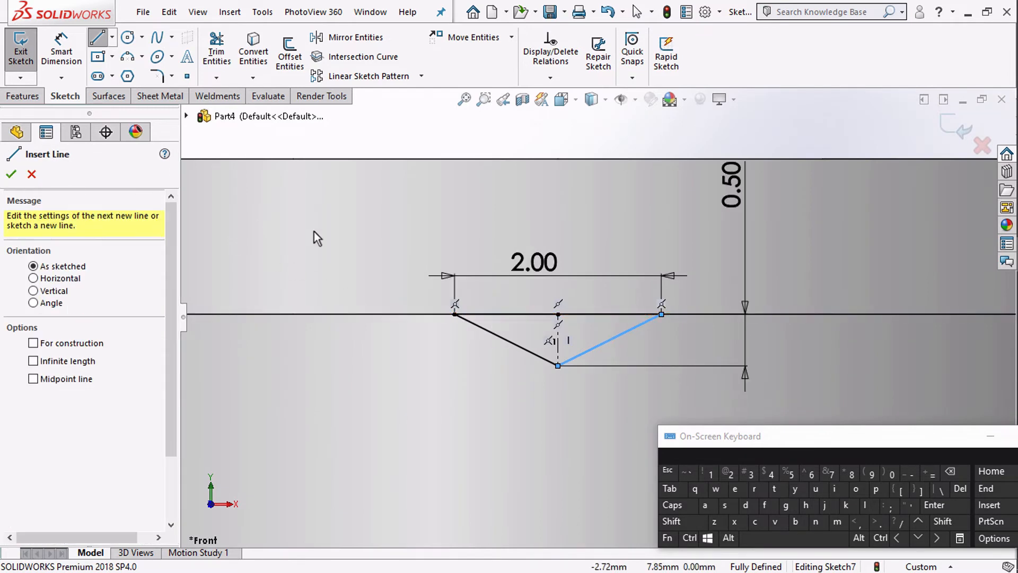
# Extrude the triangular profile as a boss with the Up To Surface end condition, ending at the flange's outer cylindrical face
pyautogui.press('z')
pyautogui.press('z')
pyautogui.press('z')
pyautogui.press('z')
pyautogui.press('z')
pyautogui.press('z')
pyautogui.moveTo(341, 233); pyautogui.dragTo(352, 263, button='middle')
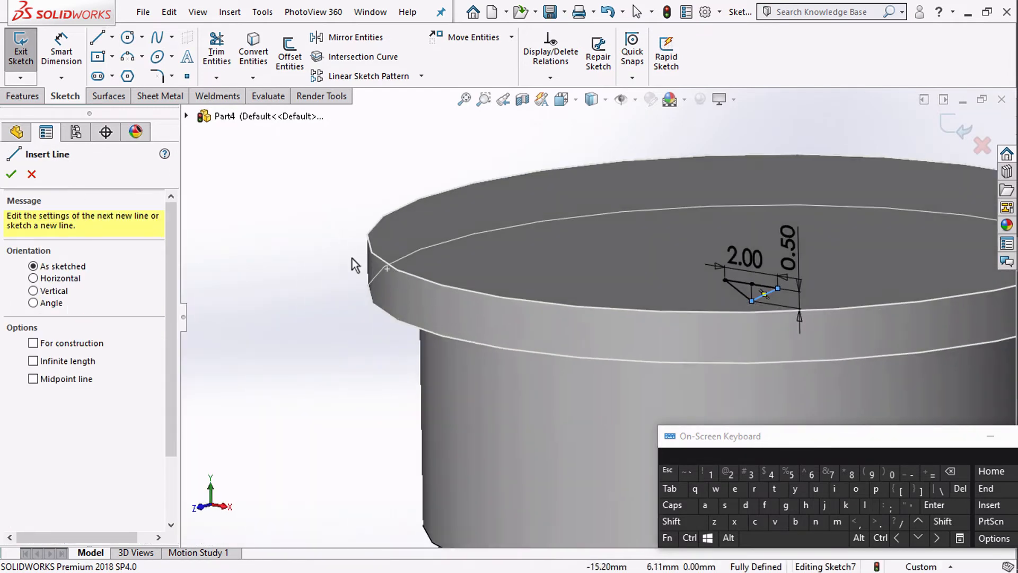
pyautogui.press('z')
pyautogui.press('z')
pyautogui.click(29, 99)
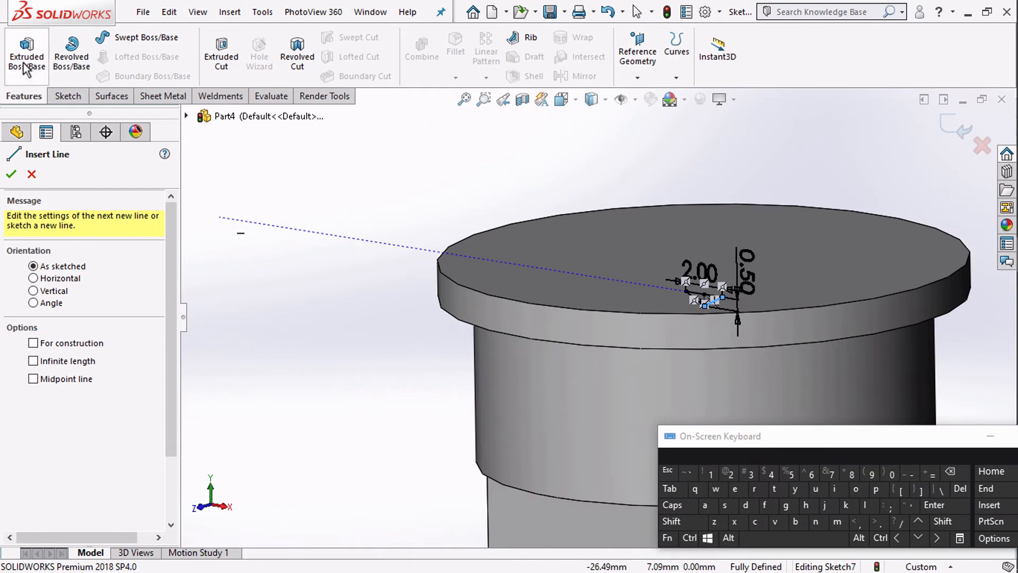
pyautogui.click(26, 58)
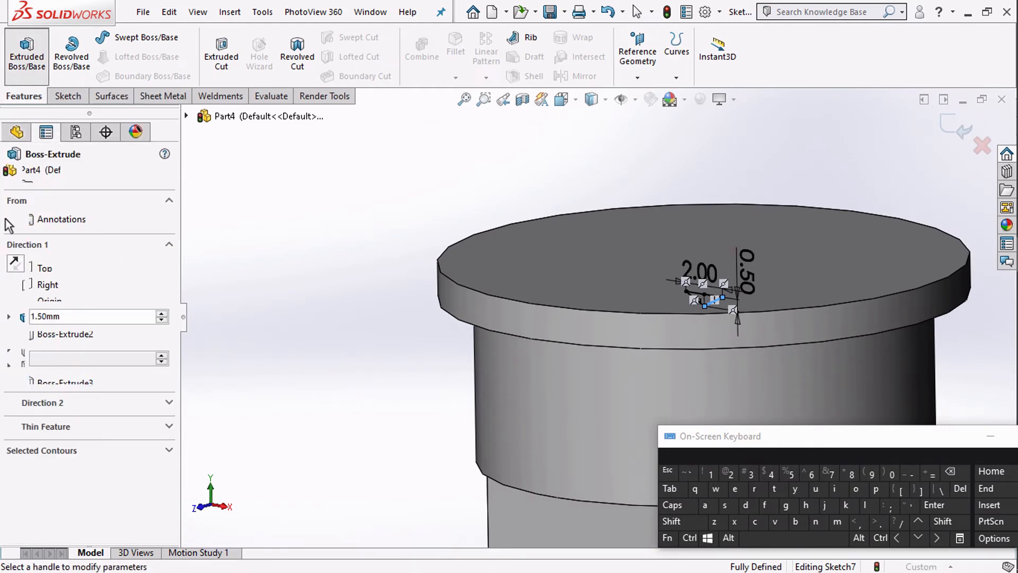
pyautogui.click(85, 265)
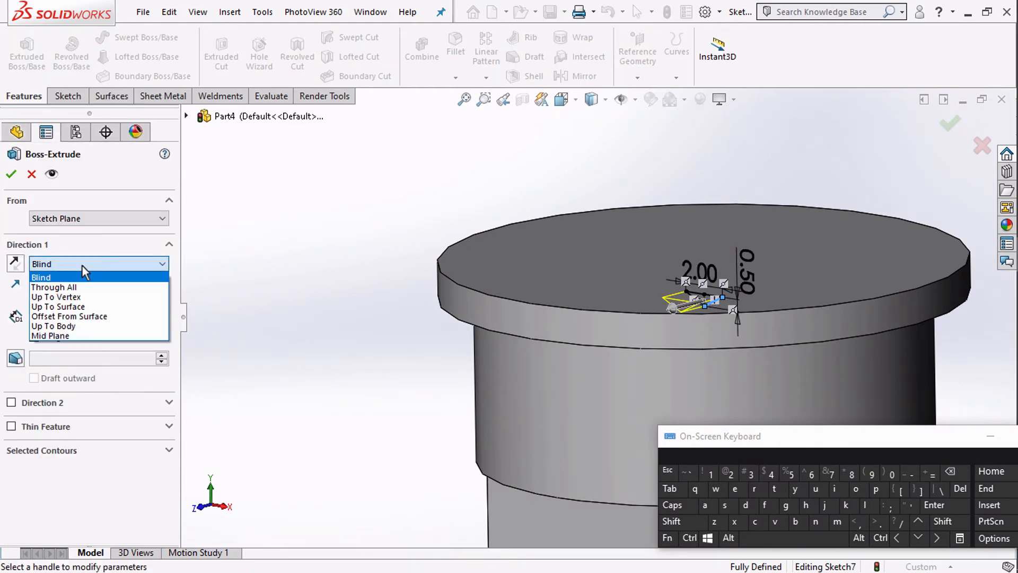
pyautogui.click(68, 308)
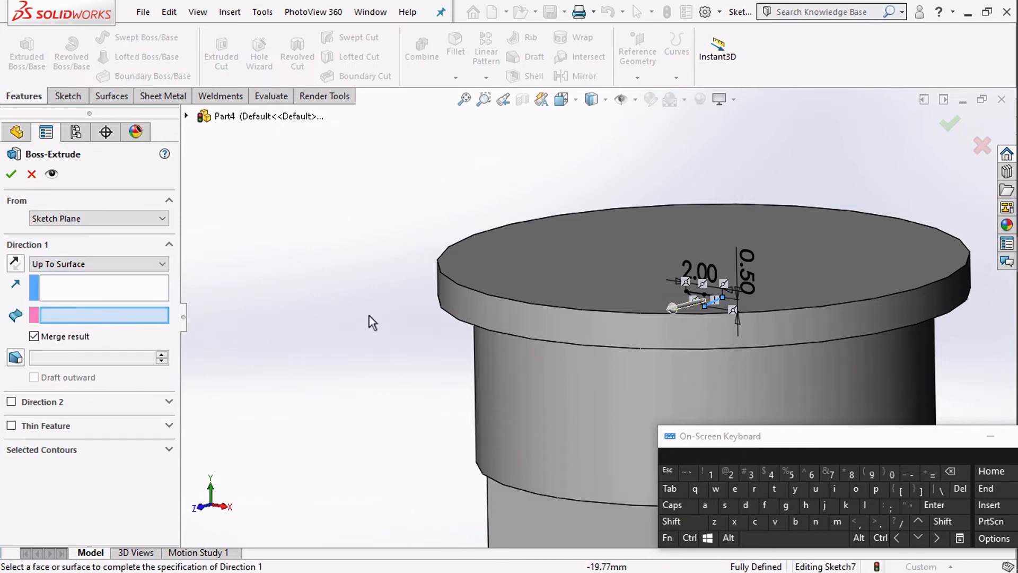
pyautogui.click(458, 304)
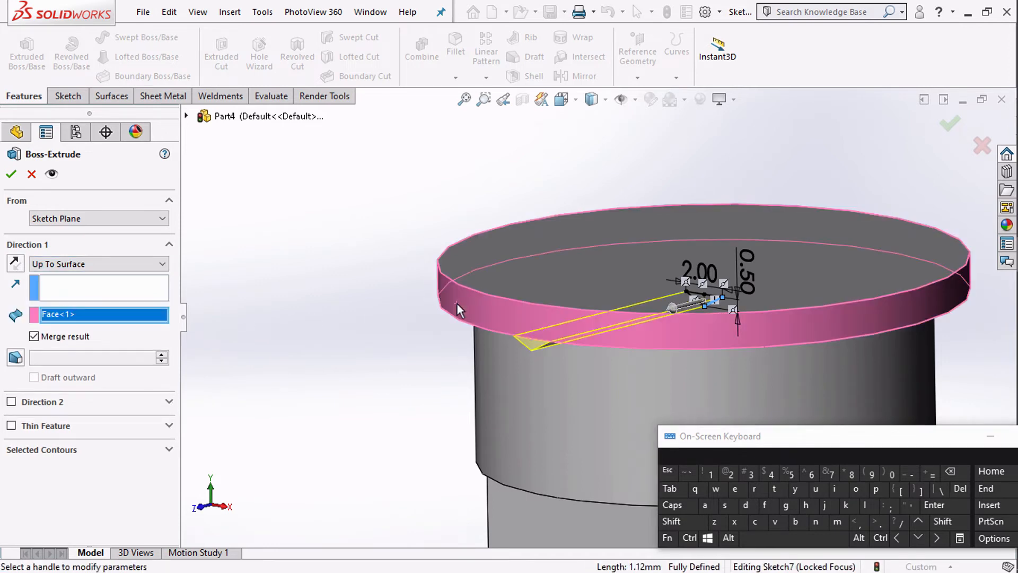
pyautogui.click(12, 177)
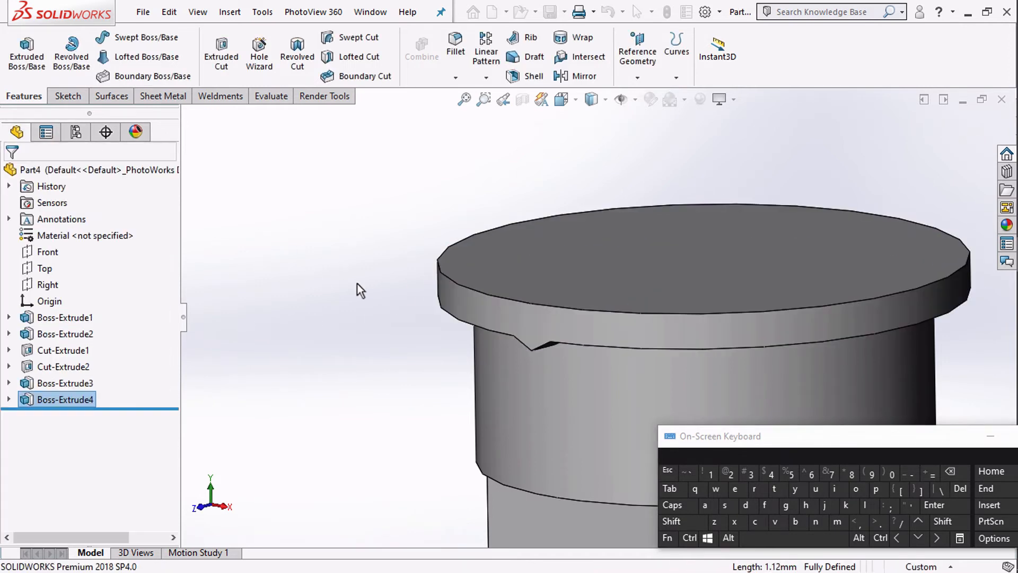
# Create a circular pattern of the triangular boss around the cylindrical body's face with 30 equally spaced instances over 360 degrees
pyautogui.moveTo(374, 287); pyautogui.dragTo(507, 129, button='middle')
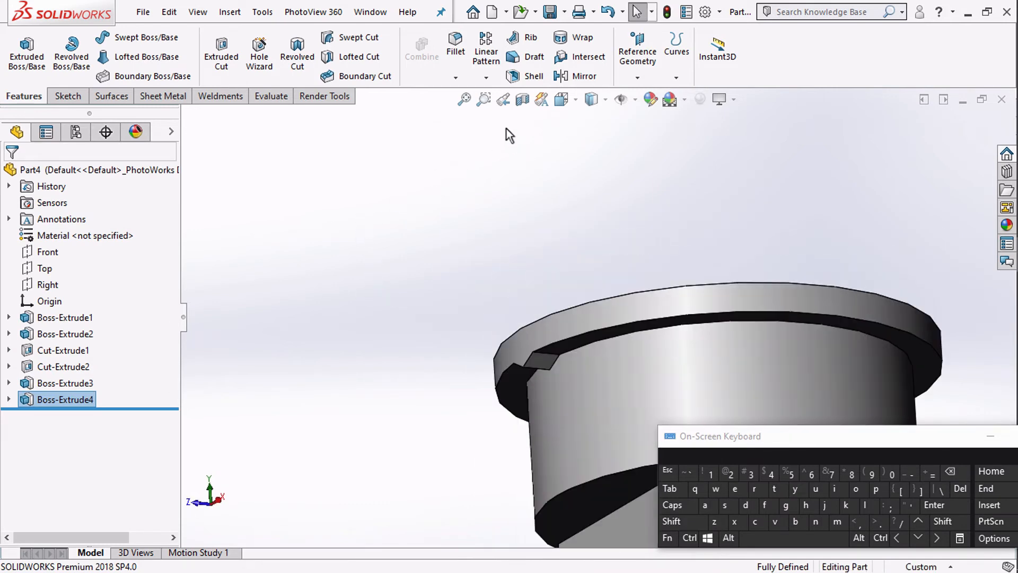
pyautogui.click(487, 80)
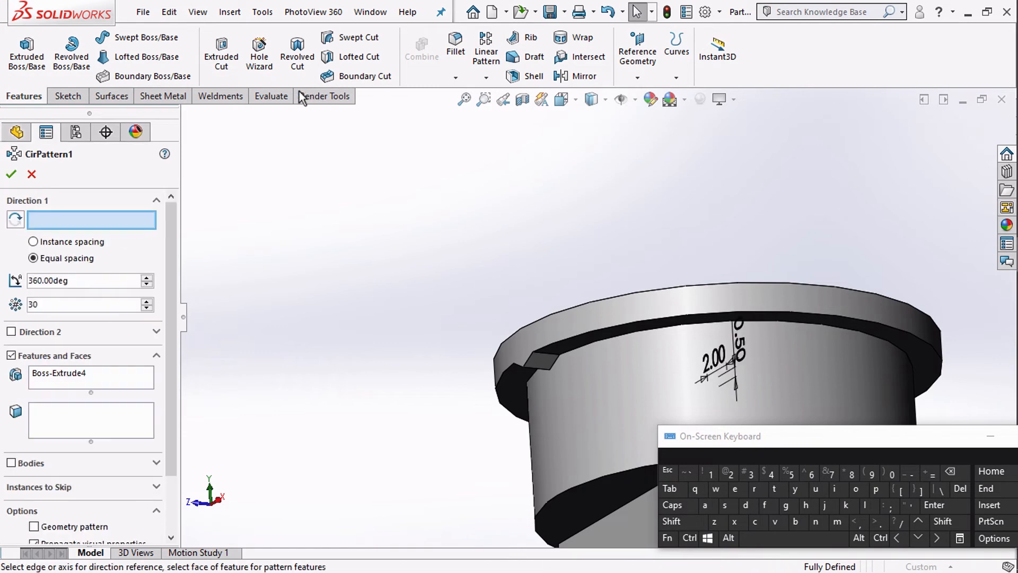
pyautogui.click(642, 433)
pyautogui.click(60, 311)
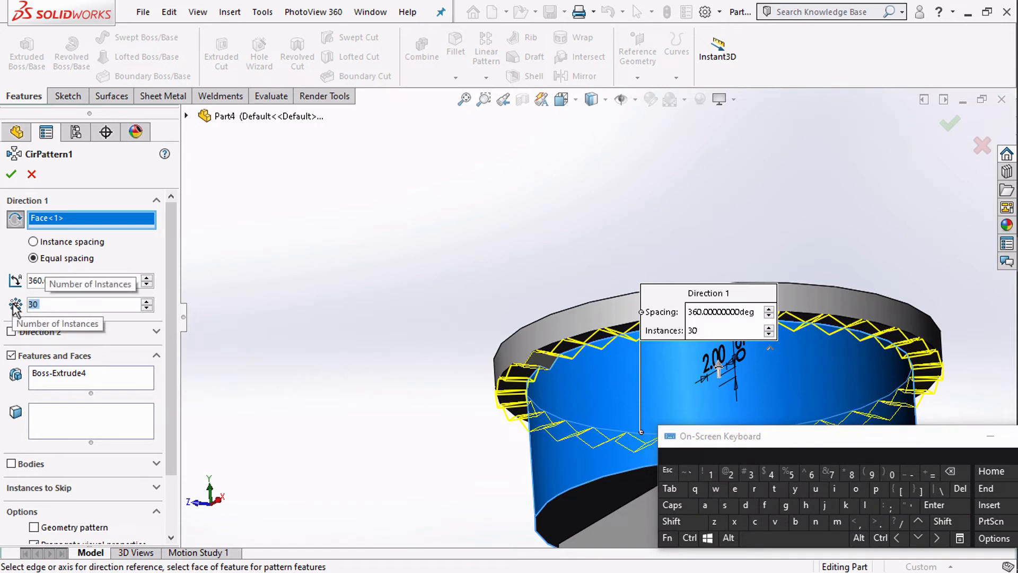
pyautogui.click(91, 385)
pyautogui.rightClick(90, 382)
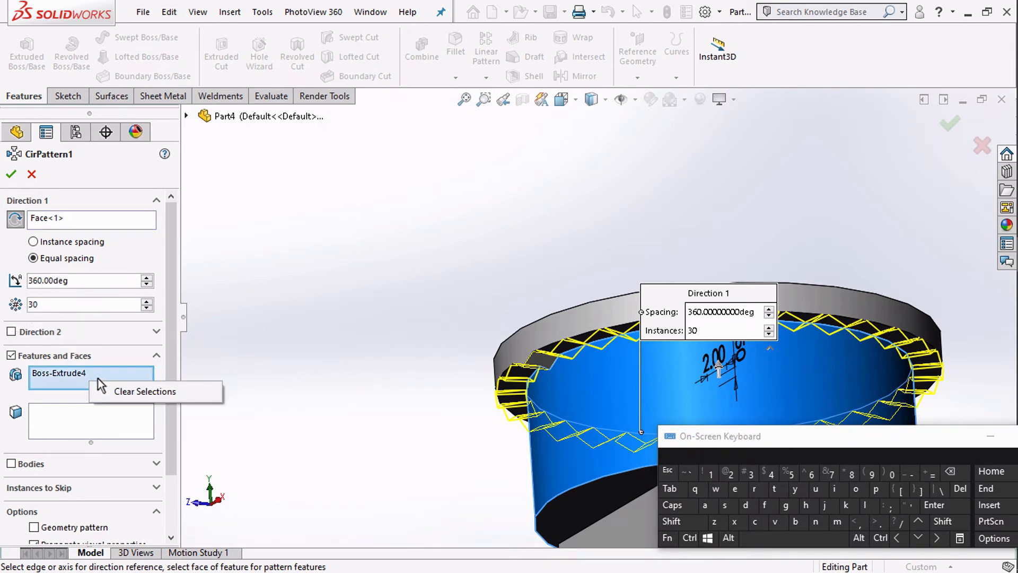
pyautogui.click(114, 391)
pyautogui.scroll(-5, 516, 372)
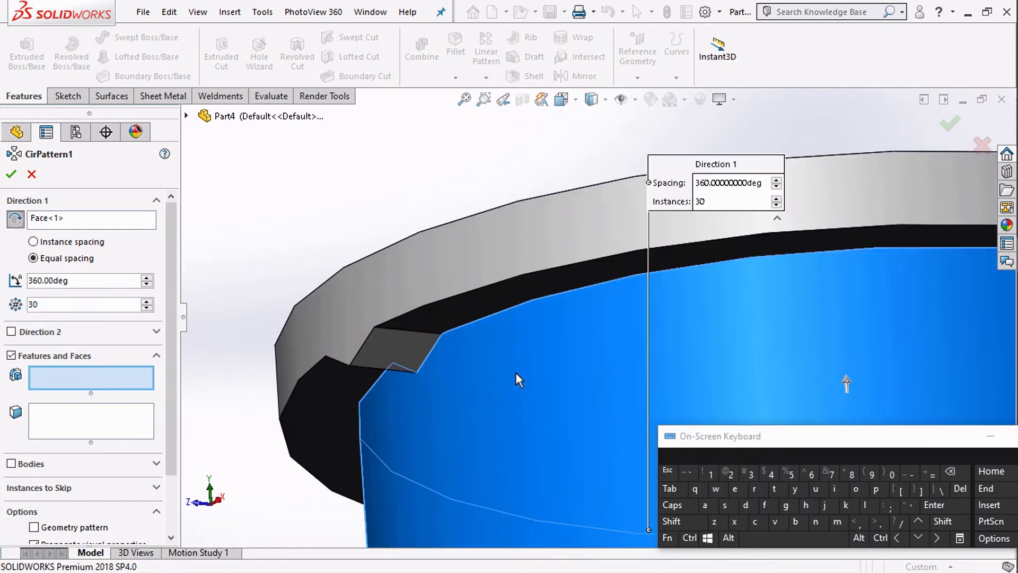
pyautogui.click(388, 356)
pyautogui.scroll(5, 387, 359)
pyautogui.moveTo(391, 359); pyautogui.dragTo(404, 333, button='middle')
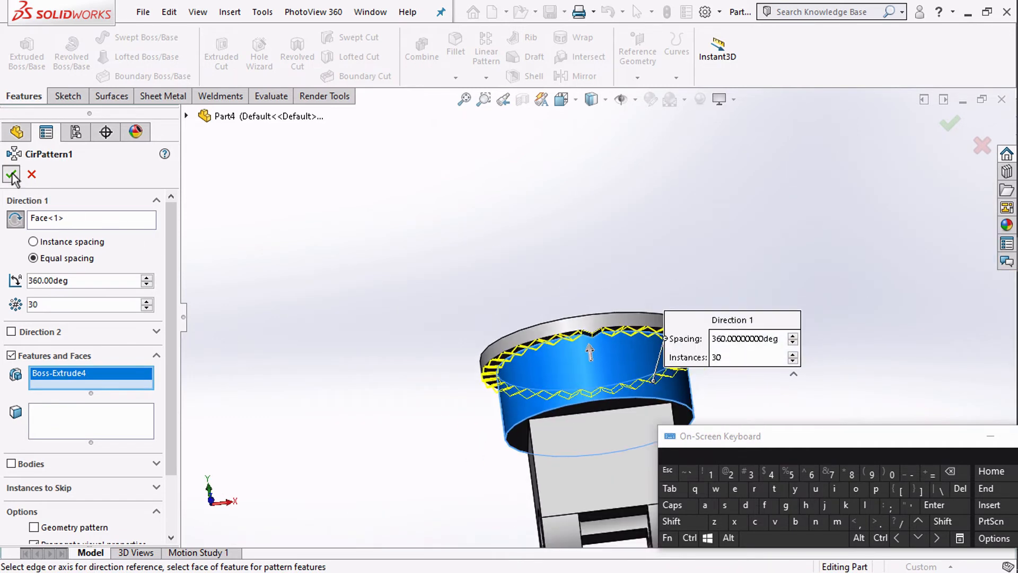
pyautogui.press('Return')
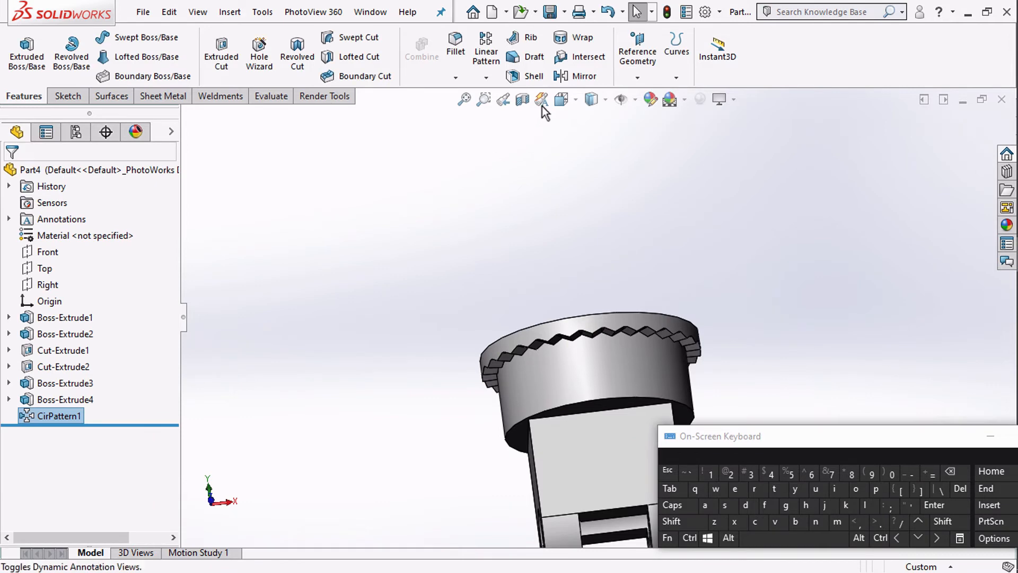
# Examine the patterned teeth under the flange in the Front, Bottom and Right views
pyautogui.click(558, 103)
pyautogui.click(582, 159)
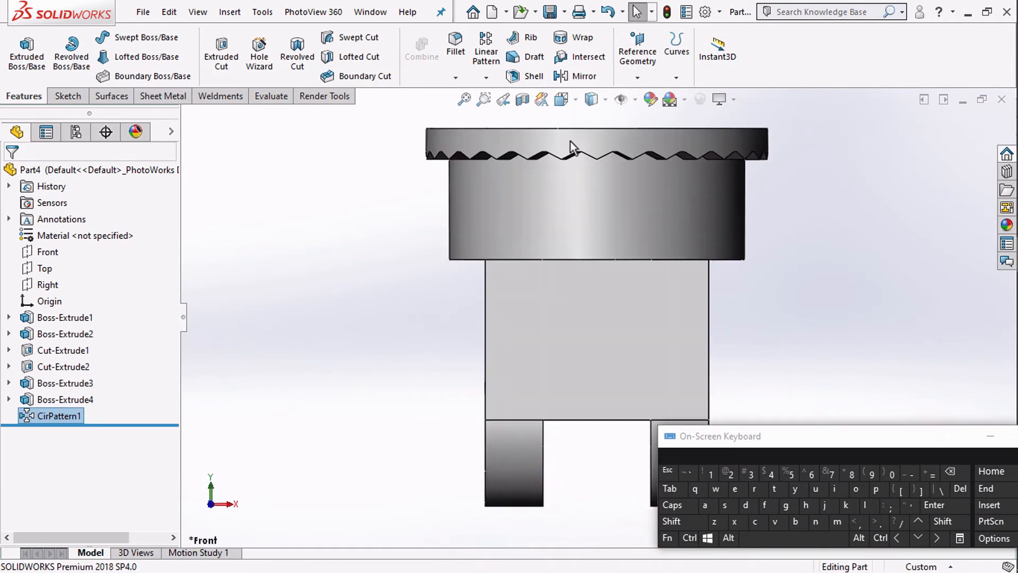
pyautogui.click(566, 102)
pyautogui.click(584, 177)
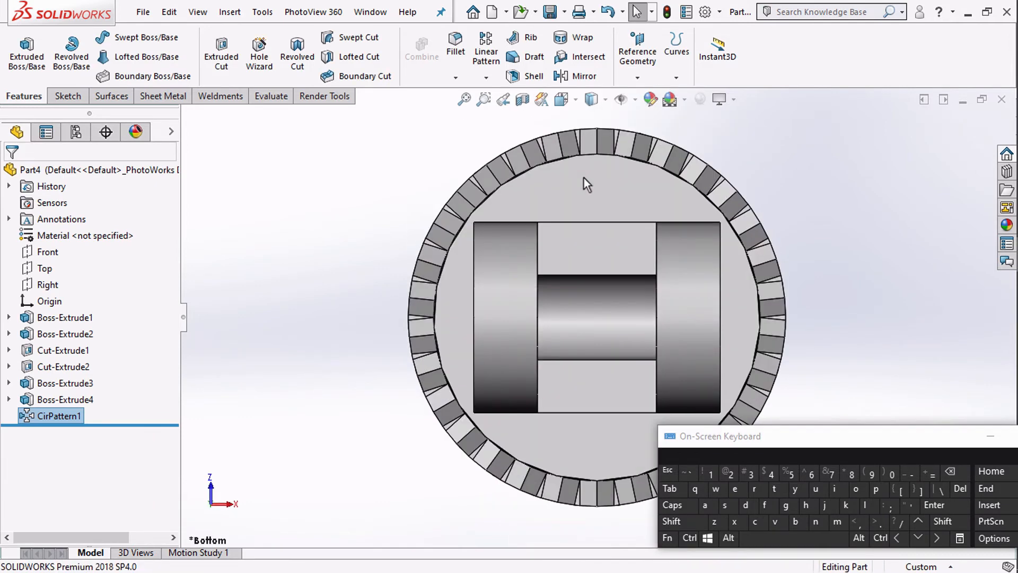
pyautogui.click(562, 99)
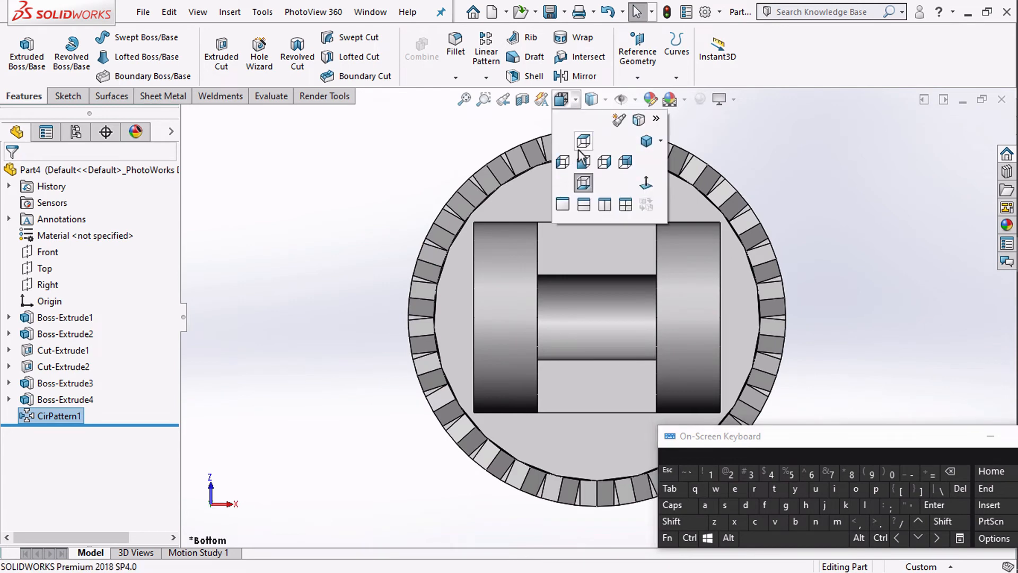
pyautogui.click(584, 162)
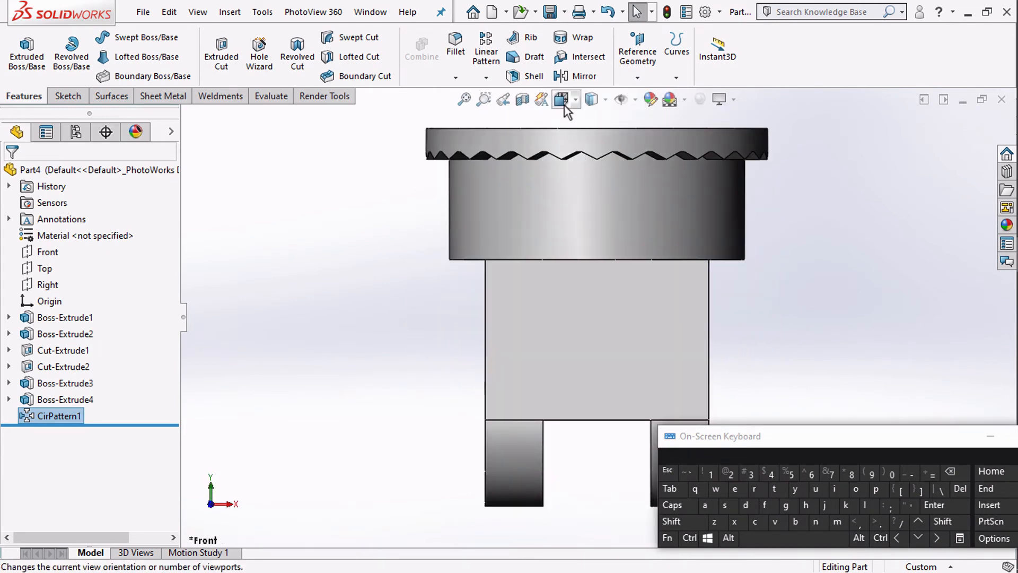
pyautogui.click(562, 100)
pyautogui.click(605, 162)
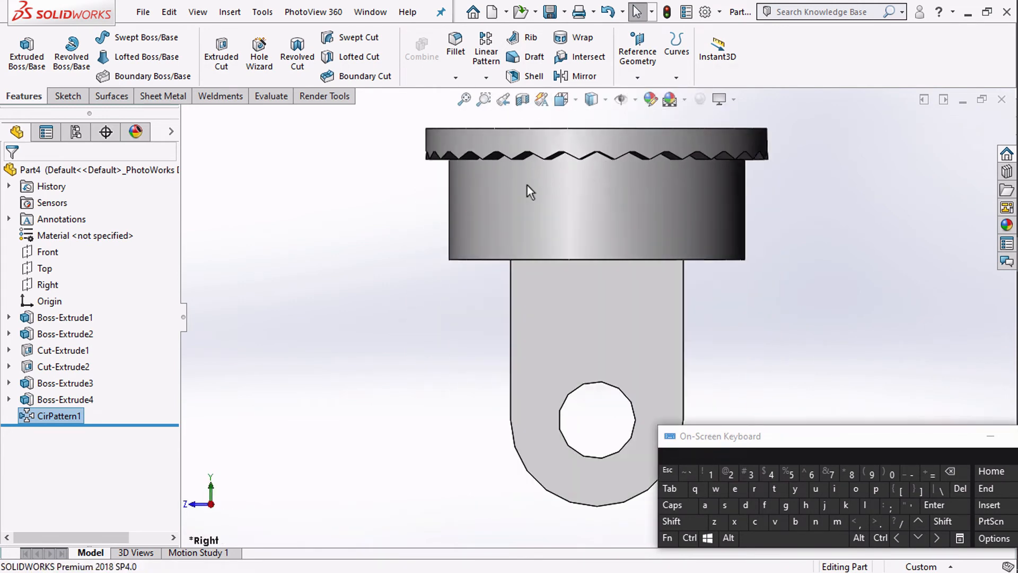
pyautogui.scroll(-3, 692, 278)
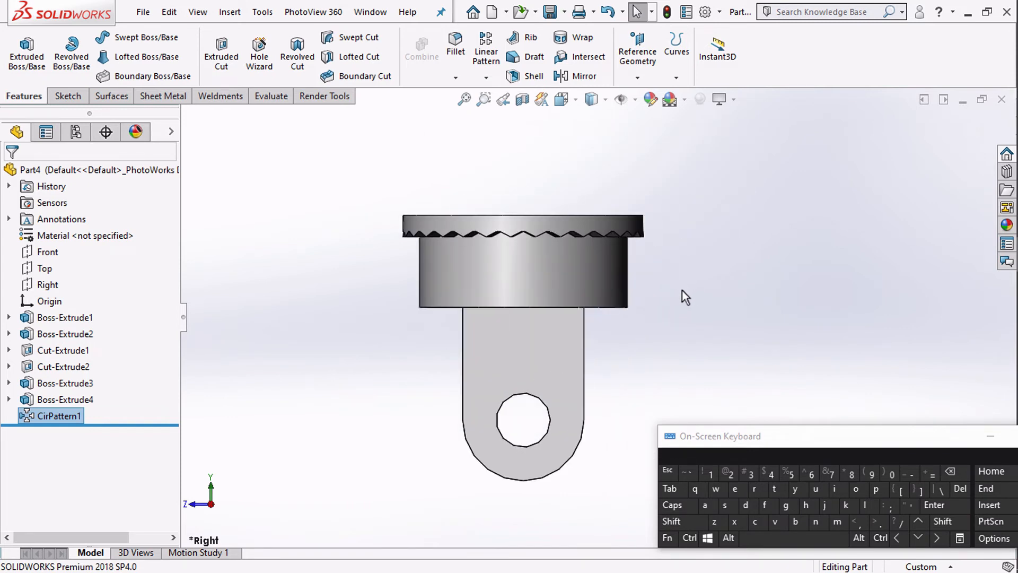
pyautogui.scroll(4, 594, 278)
# Start a sketch on the disc's top face and draw a circle about 15.9 mm in diameter centered on the origin
pyautogui.moveTo(533, 210); pyautogui.dragTo(513, 301, button='middle')
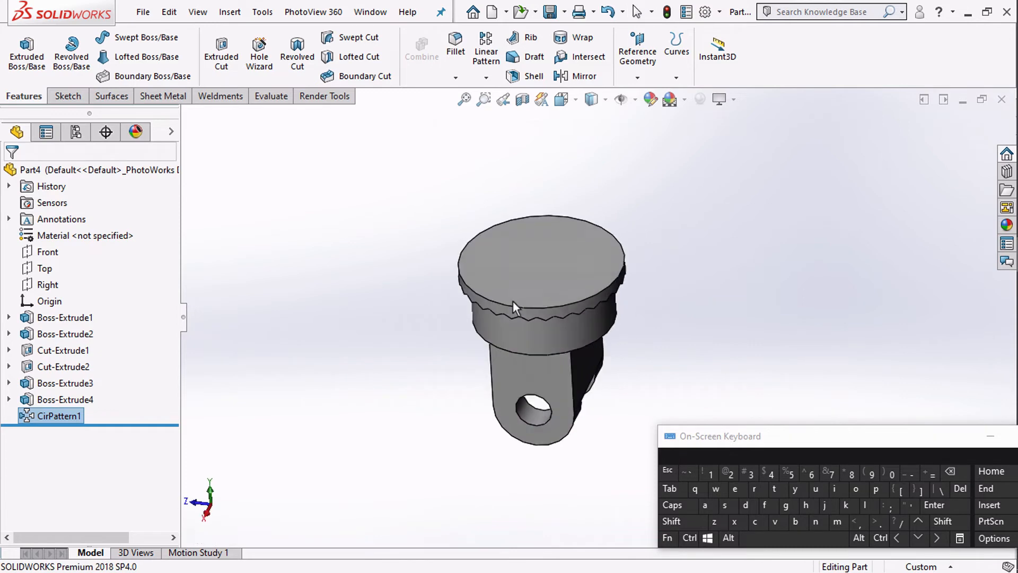
pyautogui.click(534, 257)
pyautogui.click(612, 214)
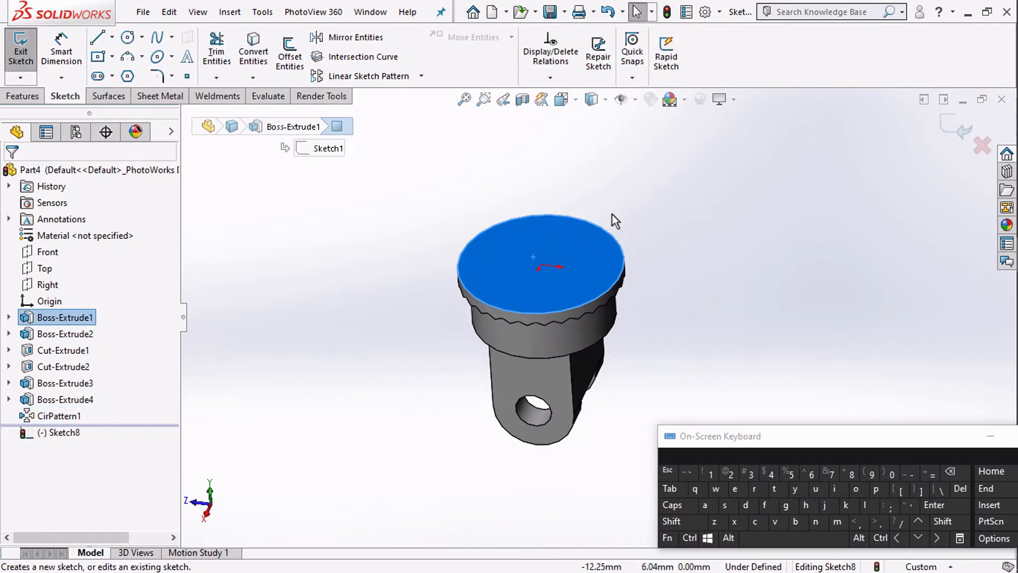
pyautogui.click(127, 37)
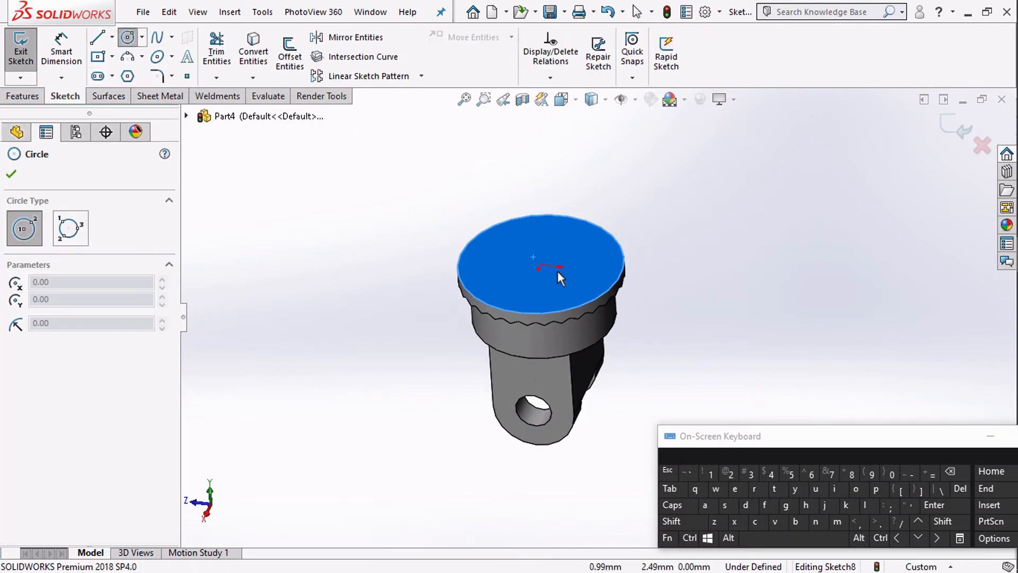
pyautogui.click(543, 267)
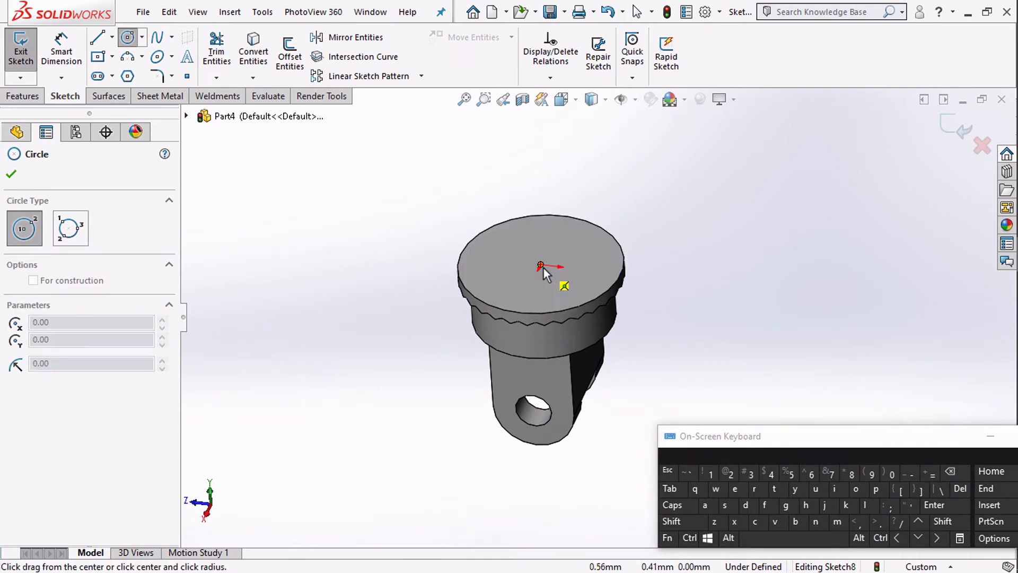
pyautogui.click(519, 298)
# Dimension the circle on the disc's top face to a diameter of 17 mm
pyautogui.click(61, 51)
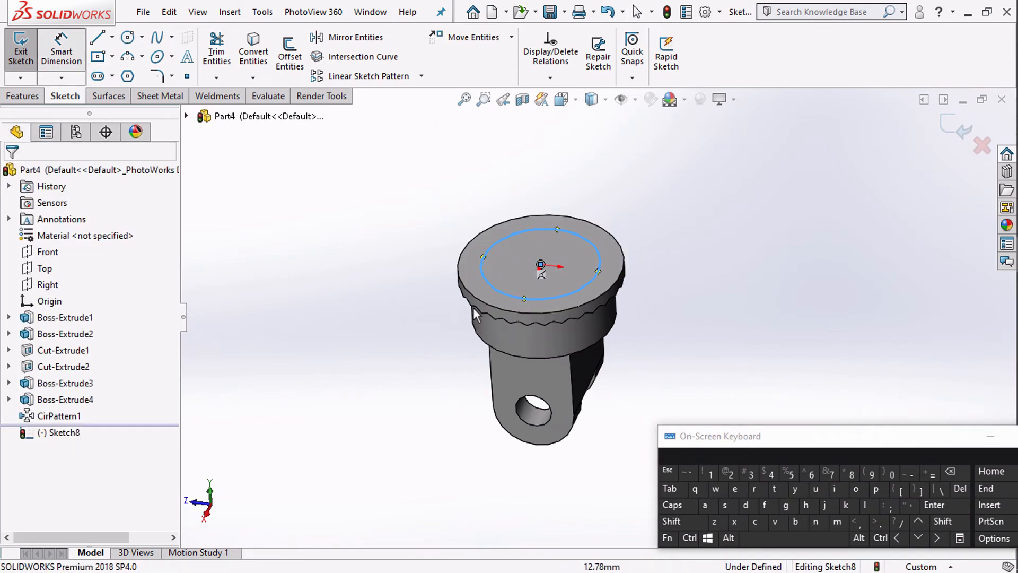
pyautogui.click(481, 279)
pyautogui.click(376, 275)
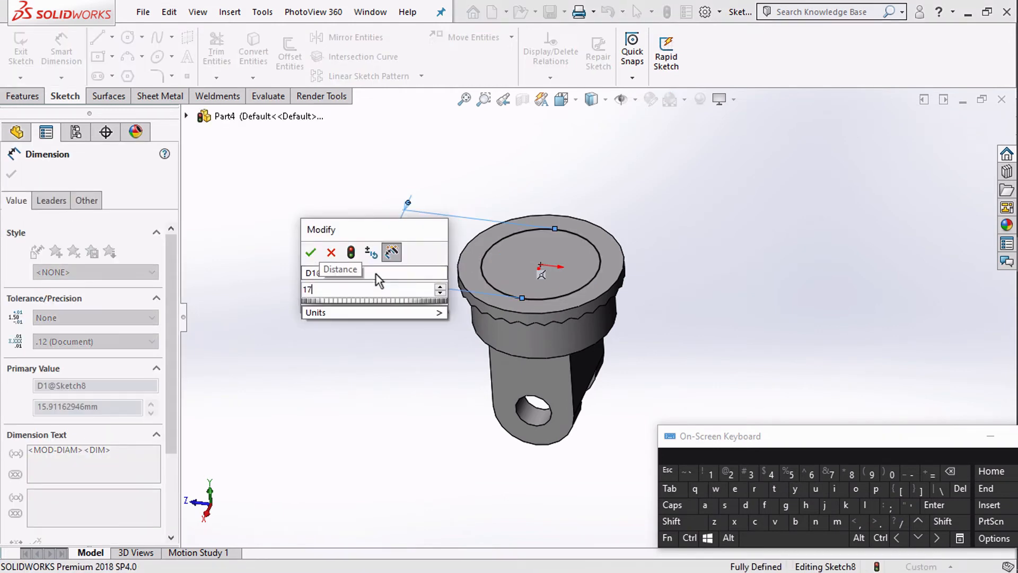
pyautogui.press('Return')
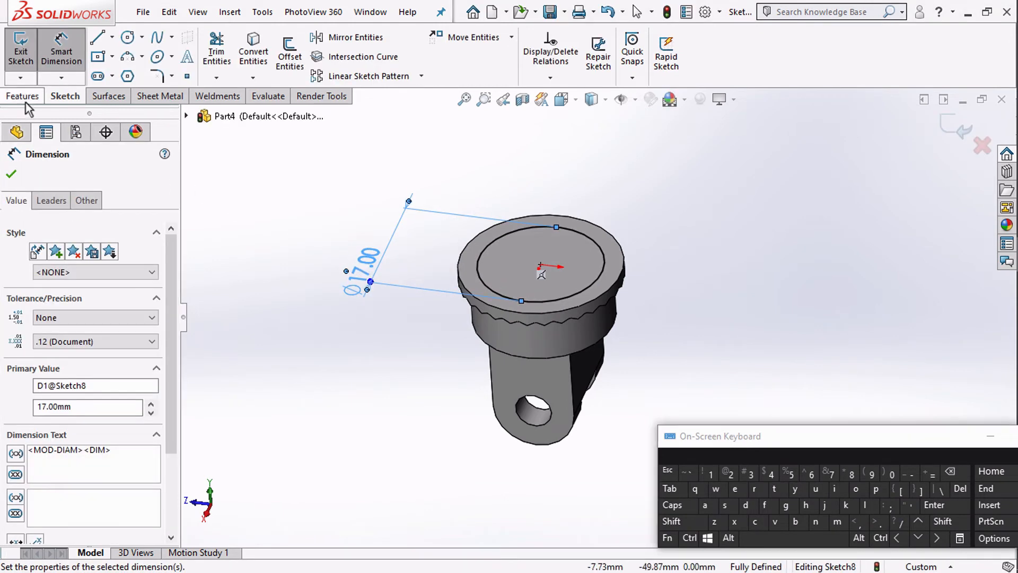
# Cut-extrude the 17 mm circle into the disc with the Blind end condition and a depth of 7 mm
pyautogui.click(25, 98)
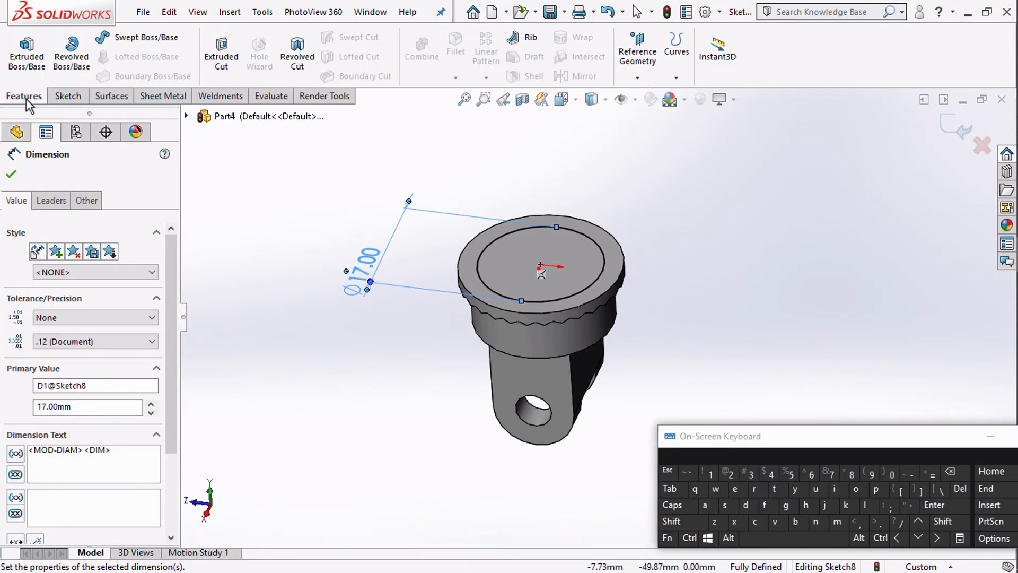
pyautogui.click(207, 55)
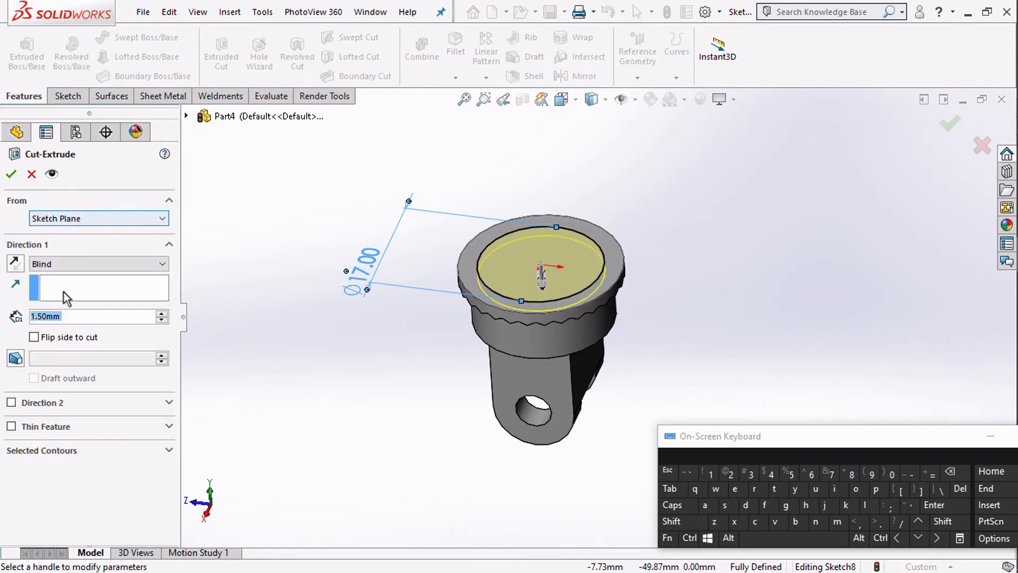
pyautogui.click(71, 263)
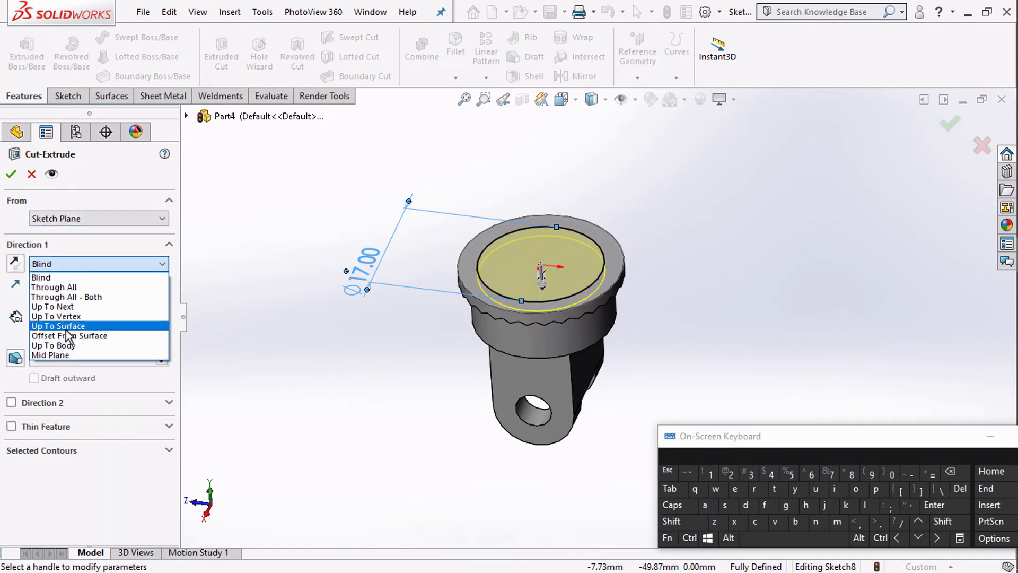
pyautogui.click(67, 326)
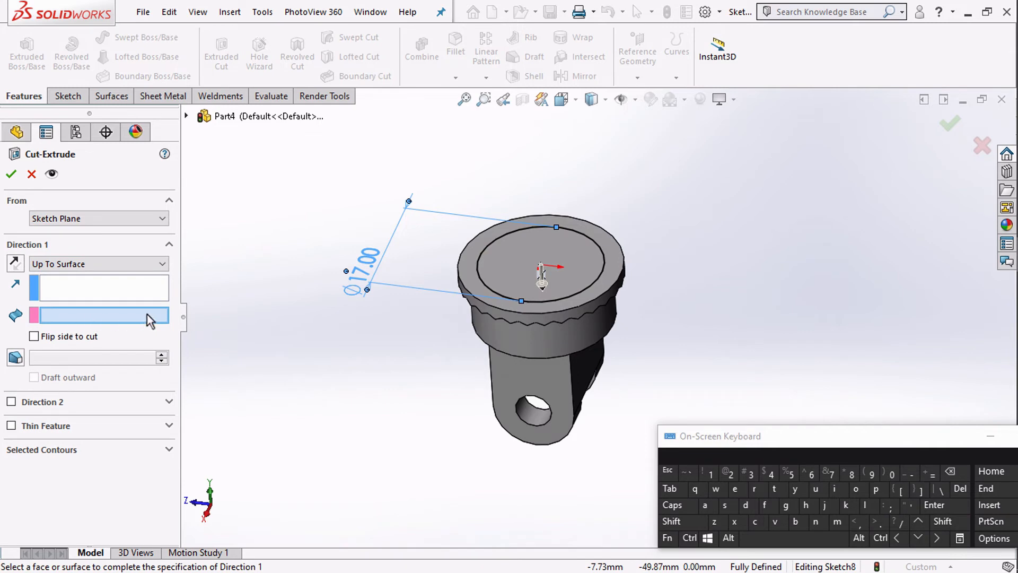
pyautogui.click(111, 267)
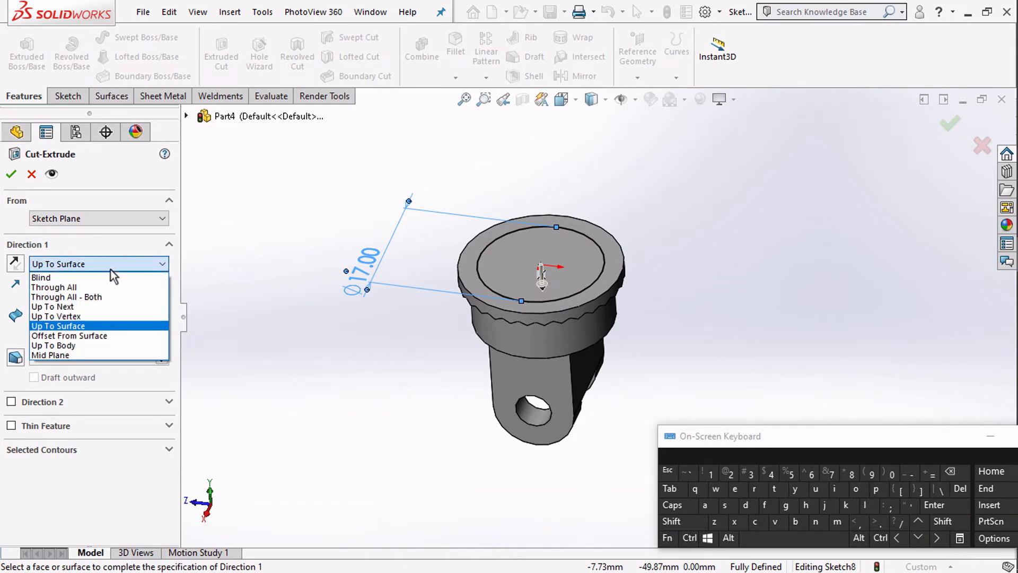
pyautogui.click(110, 269)
pyautogui.click(109, 268)
pyautogui.click(61, 278)
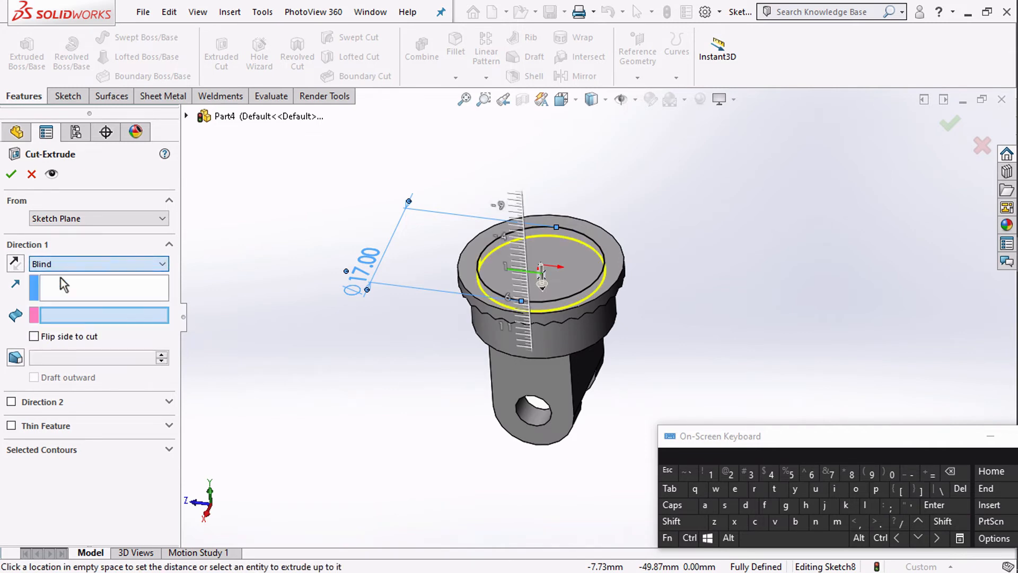
pyautogui.moveTo(68, 316); pyautogui.dragTo(30, 317)
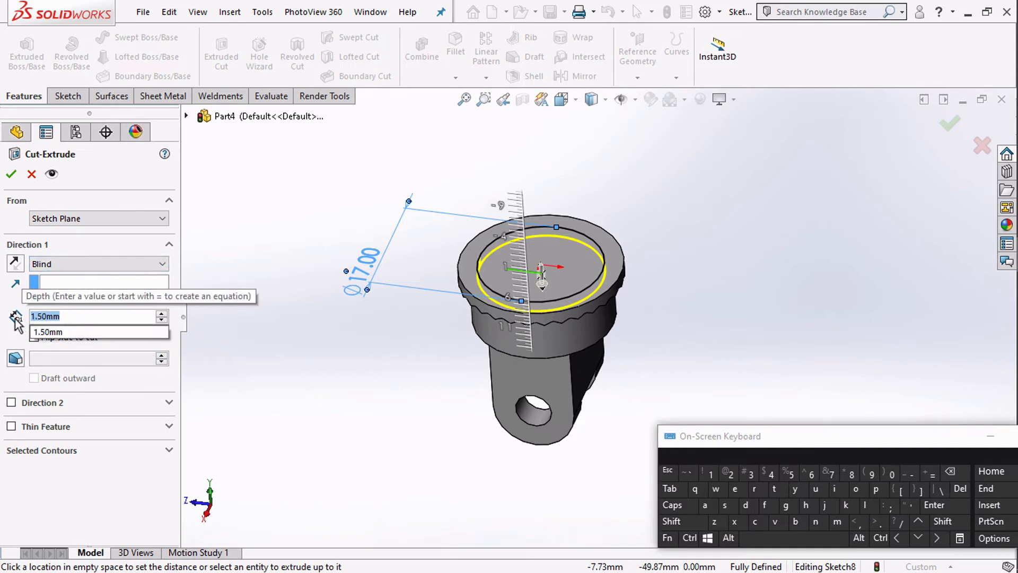
pyautogui.write('7')
pyautogui.press('Return')
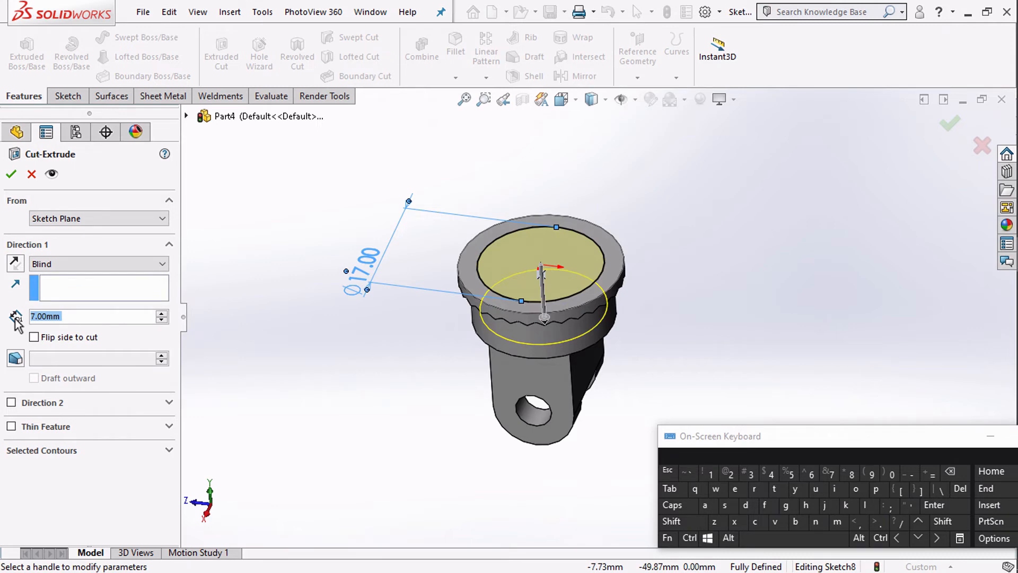
pyautogui.click(12, 175)
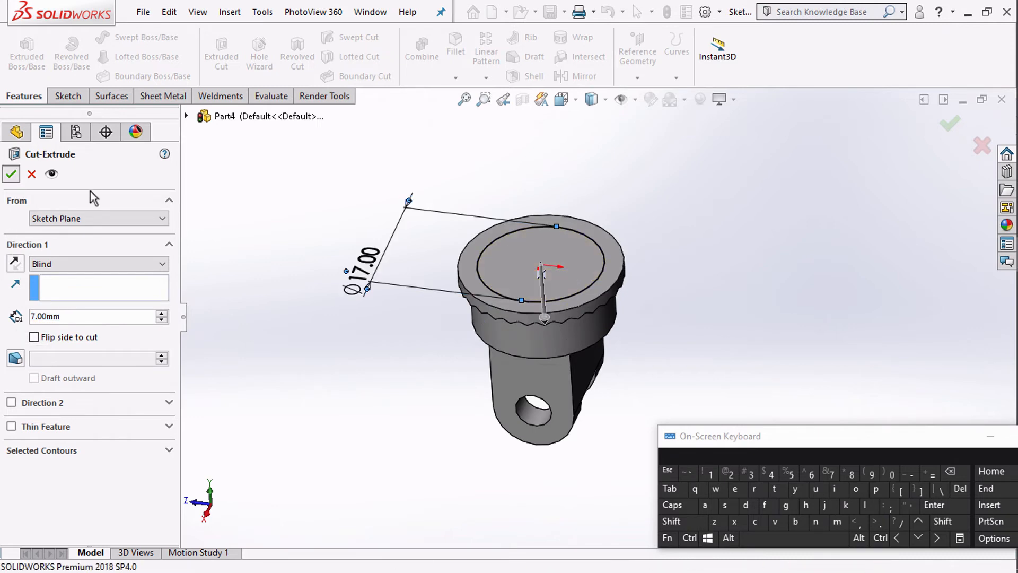
# Sketch two crossing center rectangles from the origin on the pocket's floor, the horizontal one about 29.3 by 3.9 mm, both extending past the disc
pyautogui.moveTo(432, 229); pyautogui.dragTo(387, 272, button='middle')
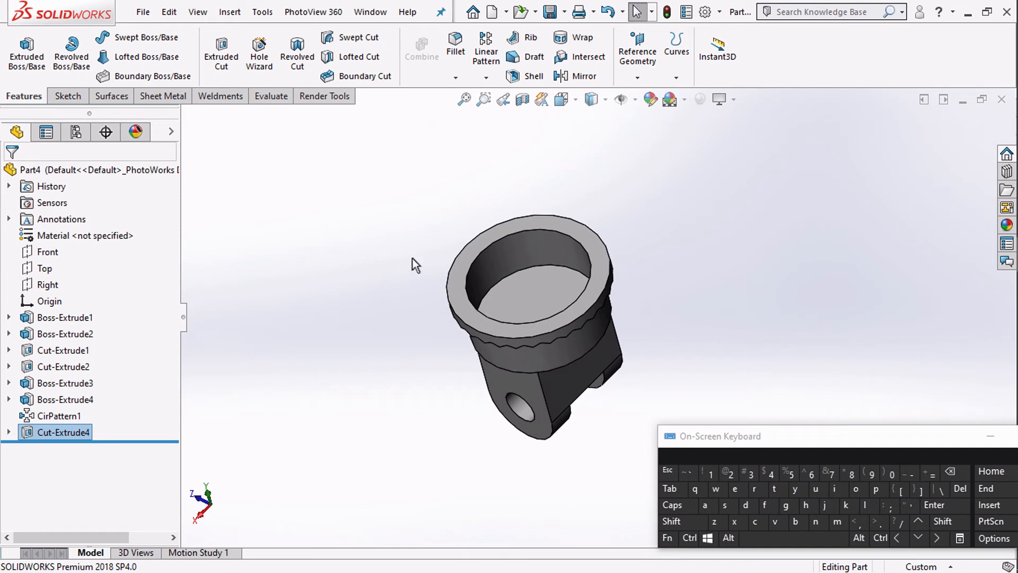
pyautogui.click(562, 99)
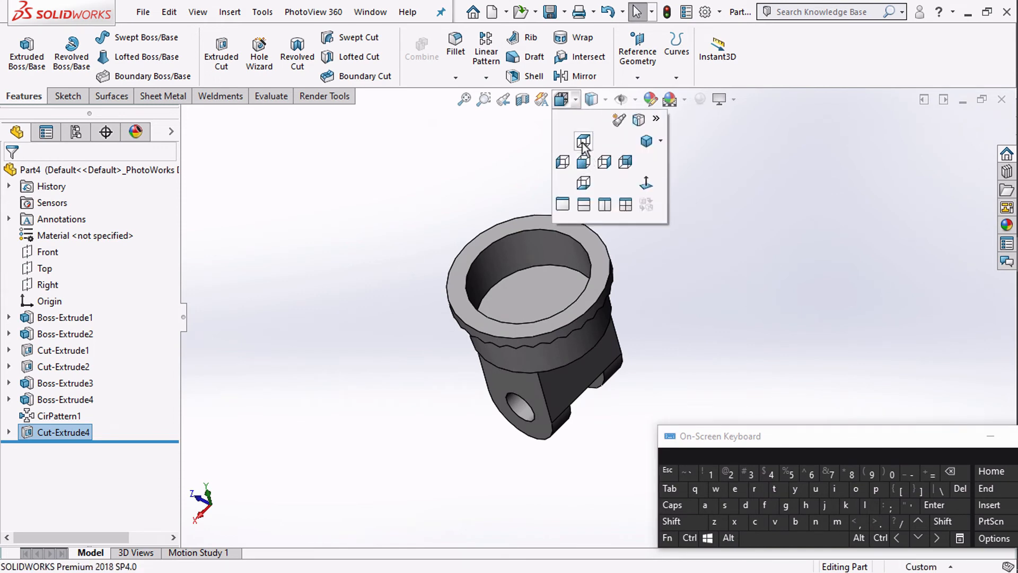
pyautogui.click(583, 141)
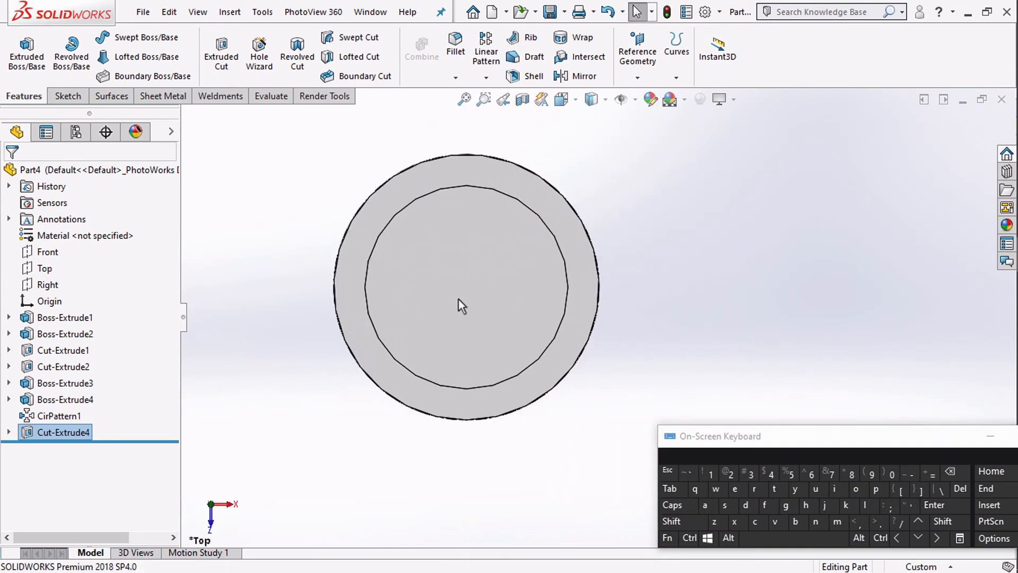
pyautogui.click(459, 305)
pyautogui.click(522, 256)
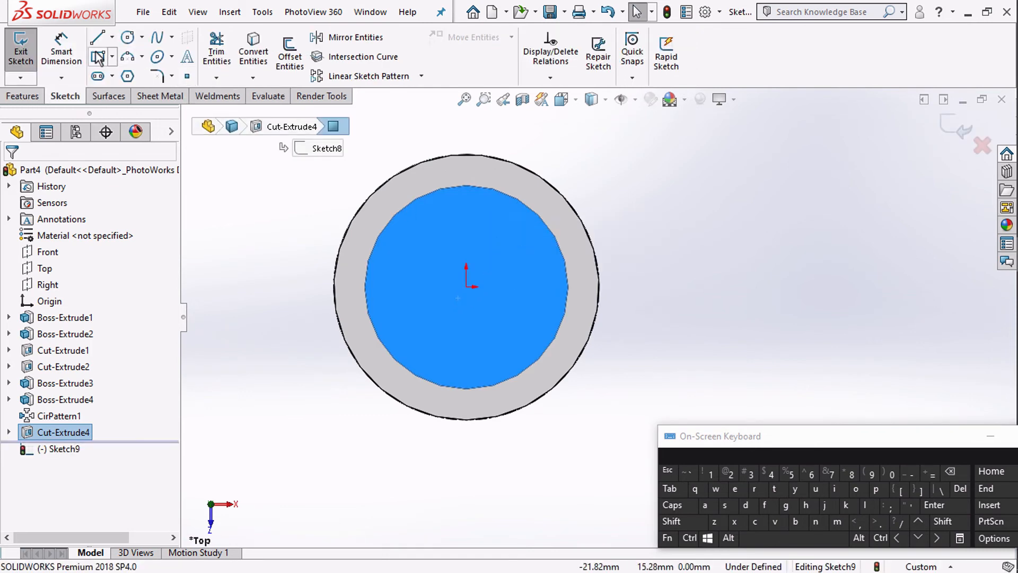
pyautogui.press('r')
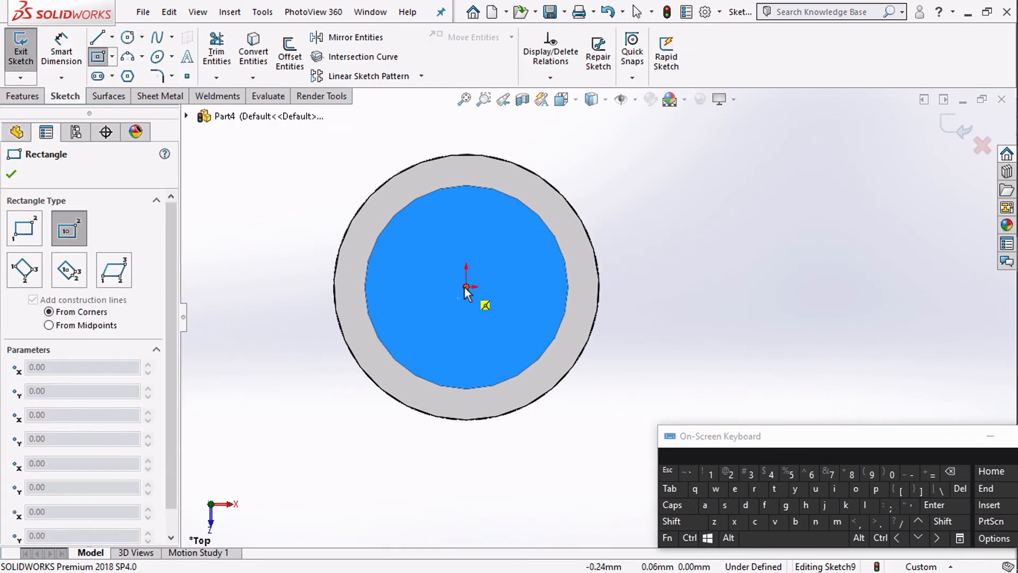
pyautogui.click(466, 287)
pyautogui.click(292, 311)
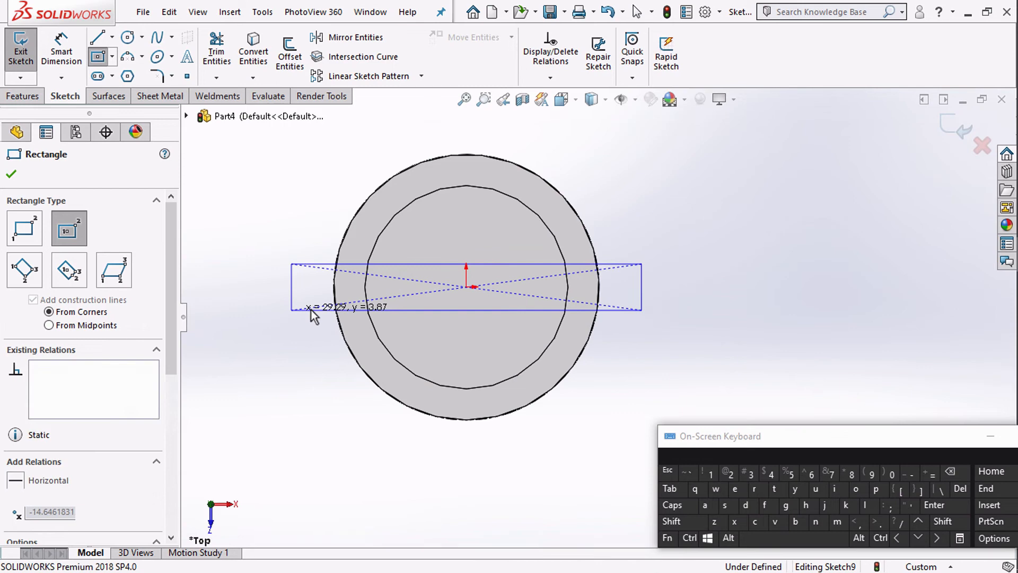
pyautogui.click(466, 287)
pyautogui.click(436, 453)
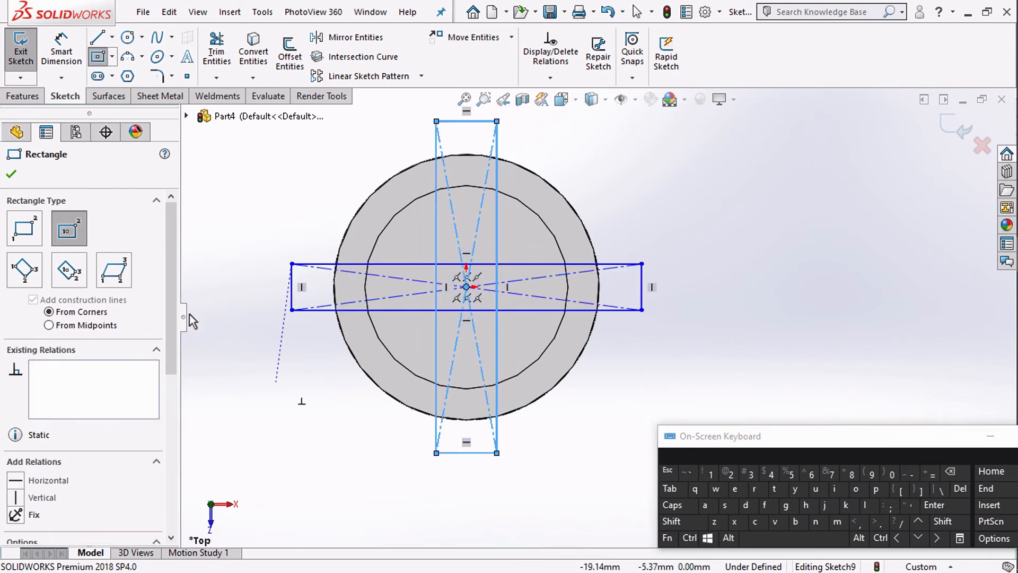
pyautogui.click(10, 175)
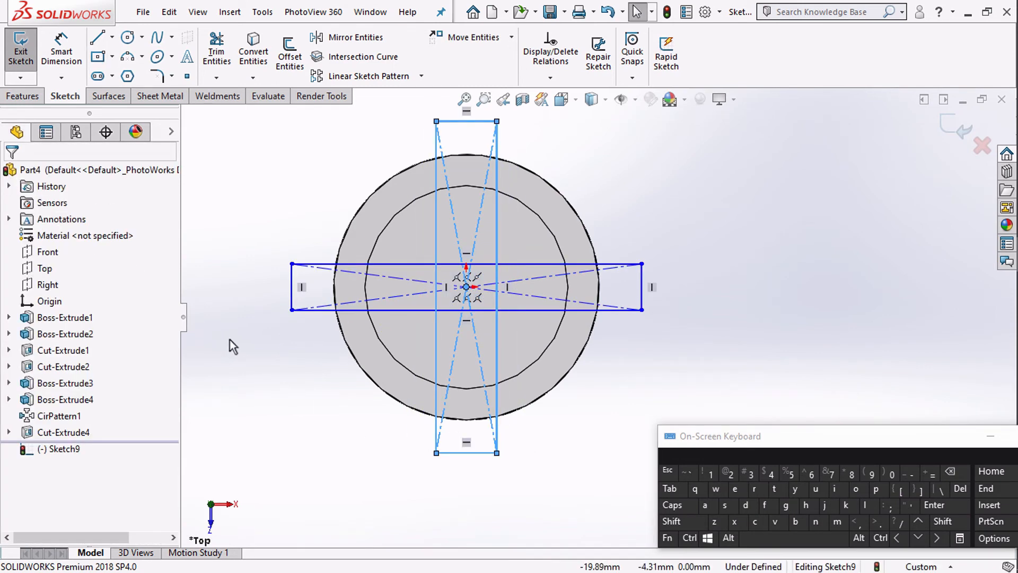
# Make the short end sides of the horizontal and vertical rectangles equal in length
pyautogui.click(291, 289)
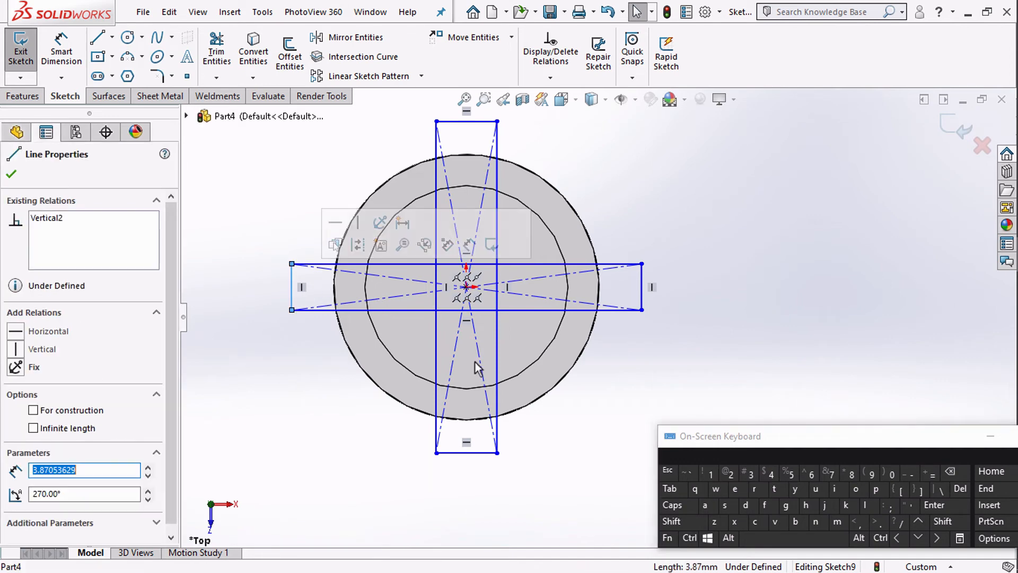
pyautogui.keyDown('ctrl'); pyautogui.click(466, 454); pyautogui.keyUp('ctrl')
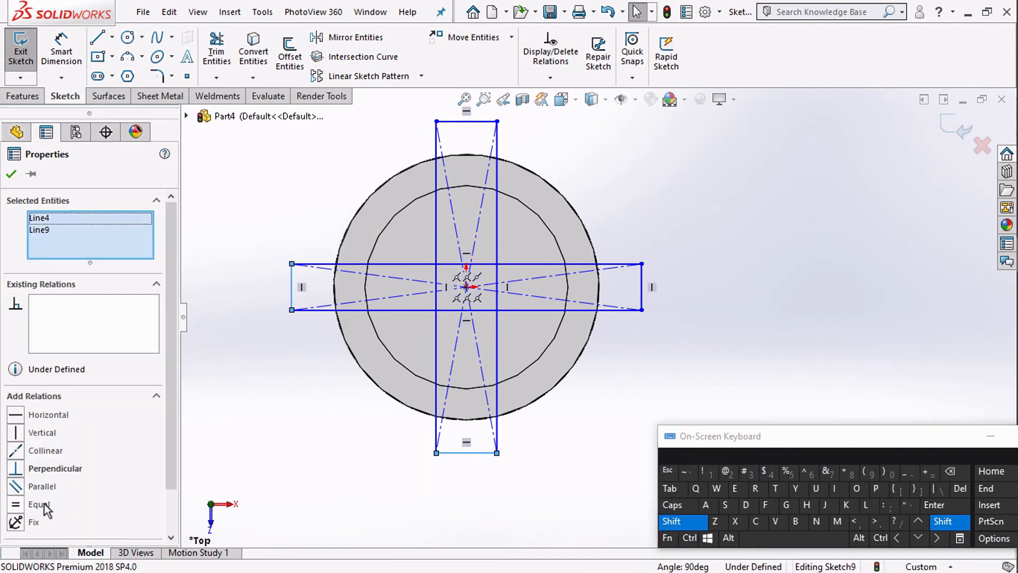
pyautogui.click(39, 504)
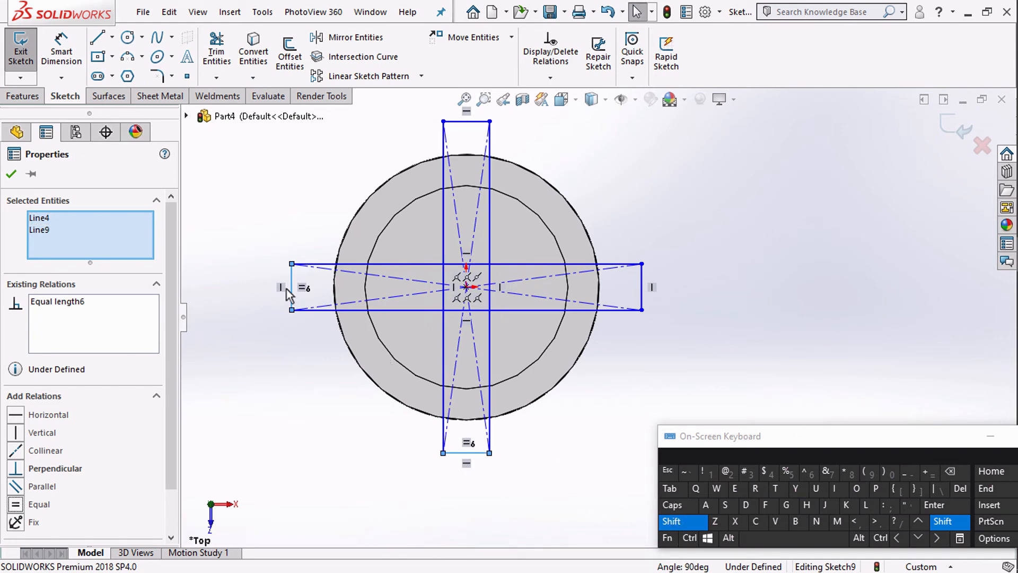
pyautogui.click(671, 522)
pyautogui.click(542, 484)
# Dimension the width of the horizontal rectangle between its end corners to 2.5 mm
pyautogui.click(71, 55)
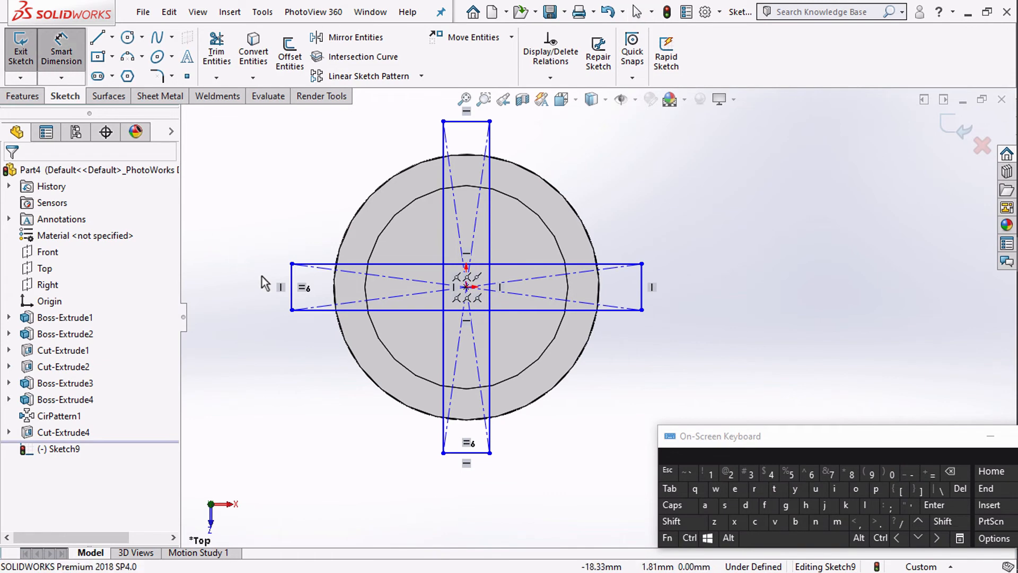
pyautogui.click(292, 264)
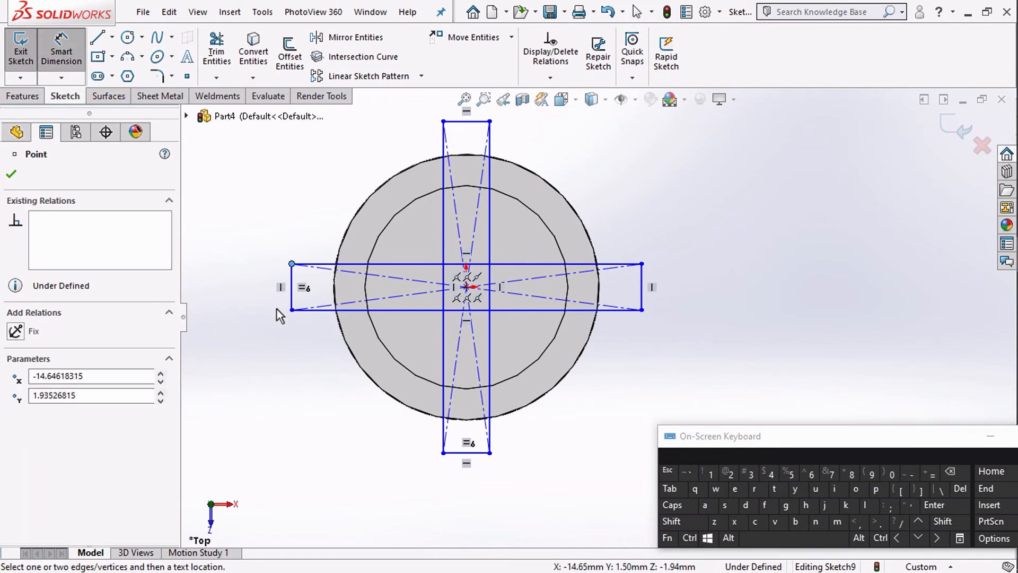
pyautogui.click(292, 310)
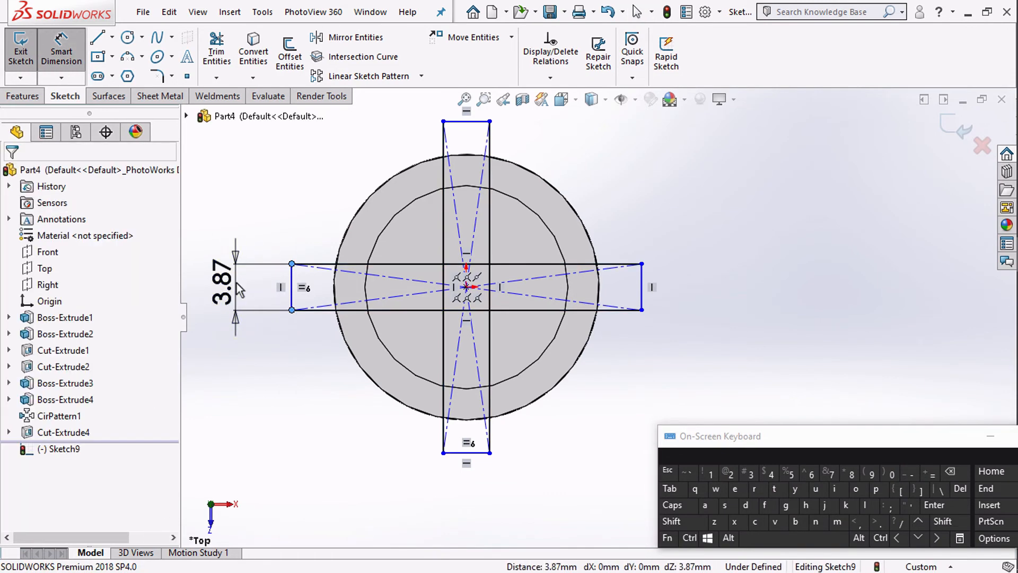
pyautogui.click(239, 289)
pyautogui.write('2.5')
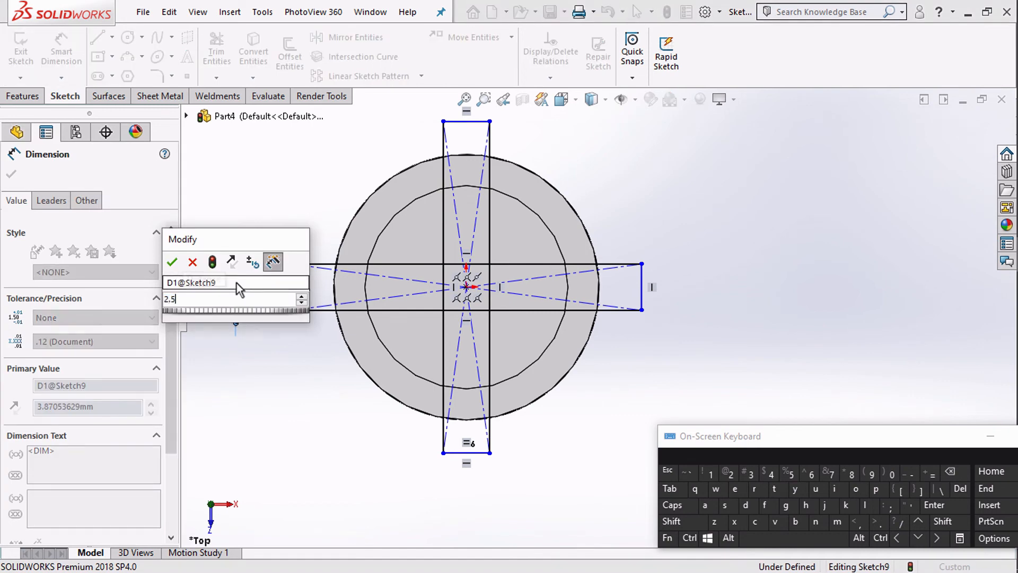
pyautogui.press('Return')
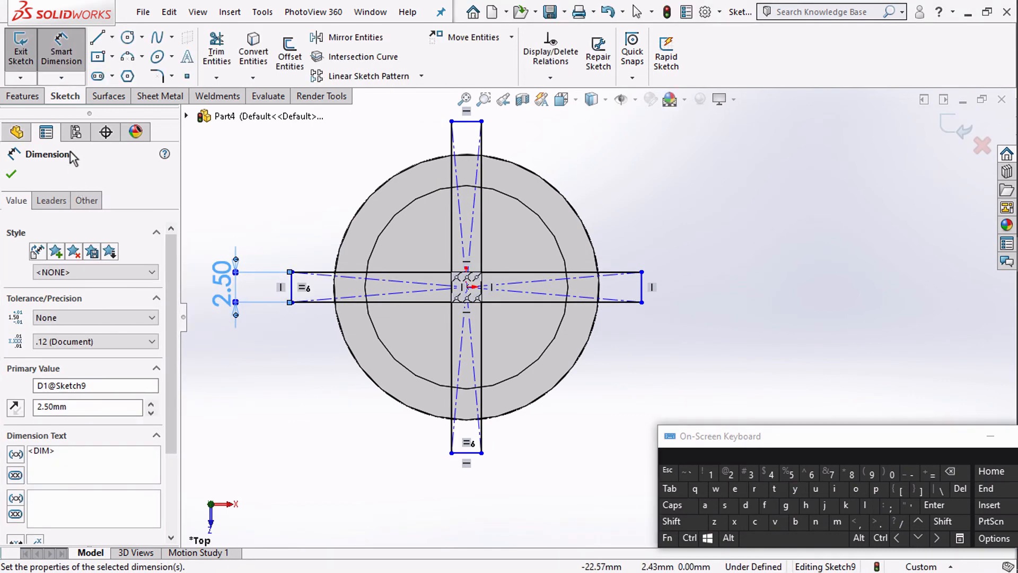
# Start a Blind boss extrusion of the cross sketch and select its left, upper and right arm regions inside the pocket as contours
pyautogui.click(30, 101)
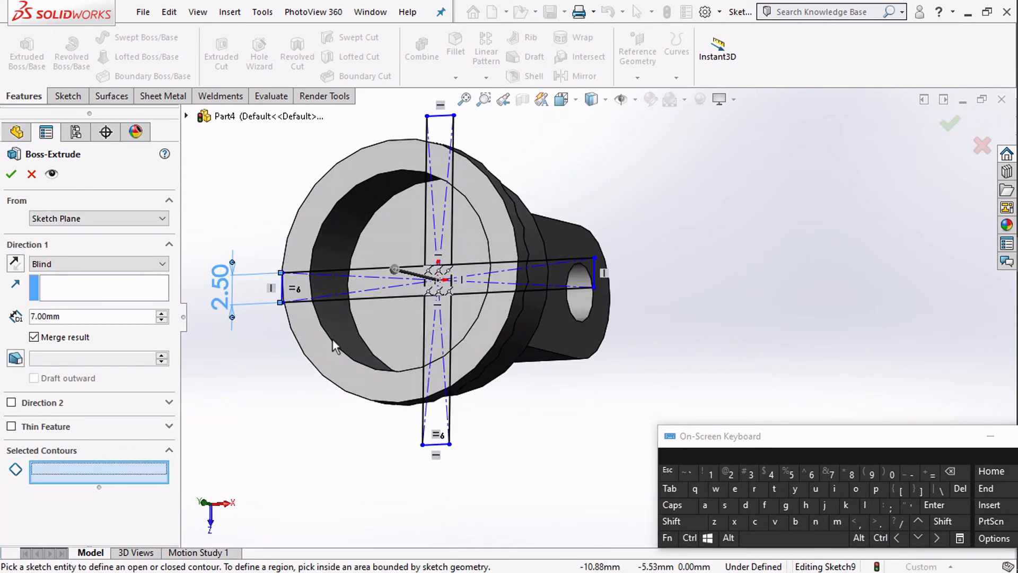
pyautogui.scroll(-2, 350, 318)
pyautogui.click(381, 279)
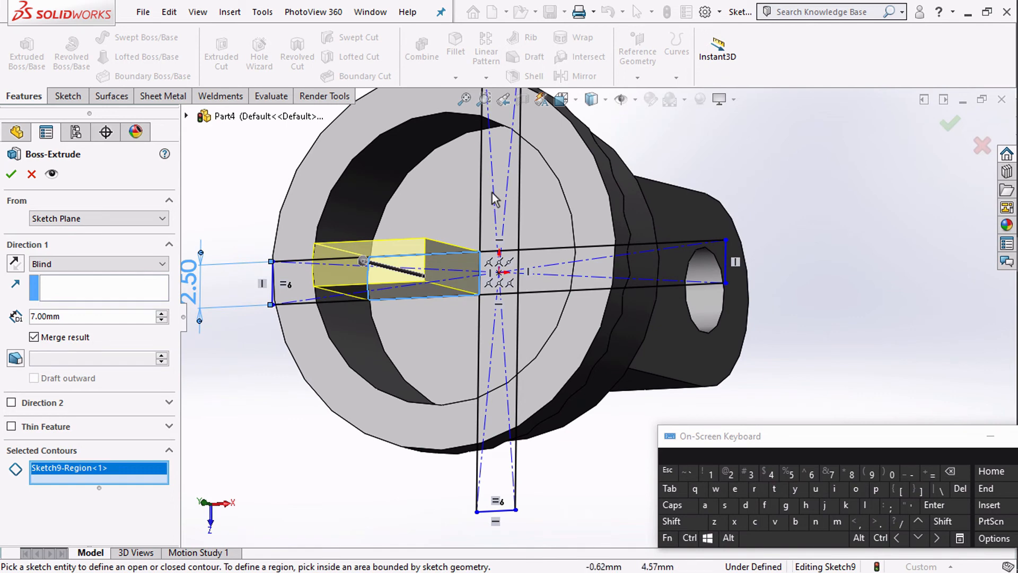
pyautogui.click(505, 221)
pyautogui.click(542, 253)
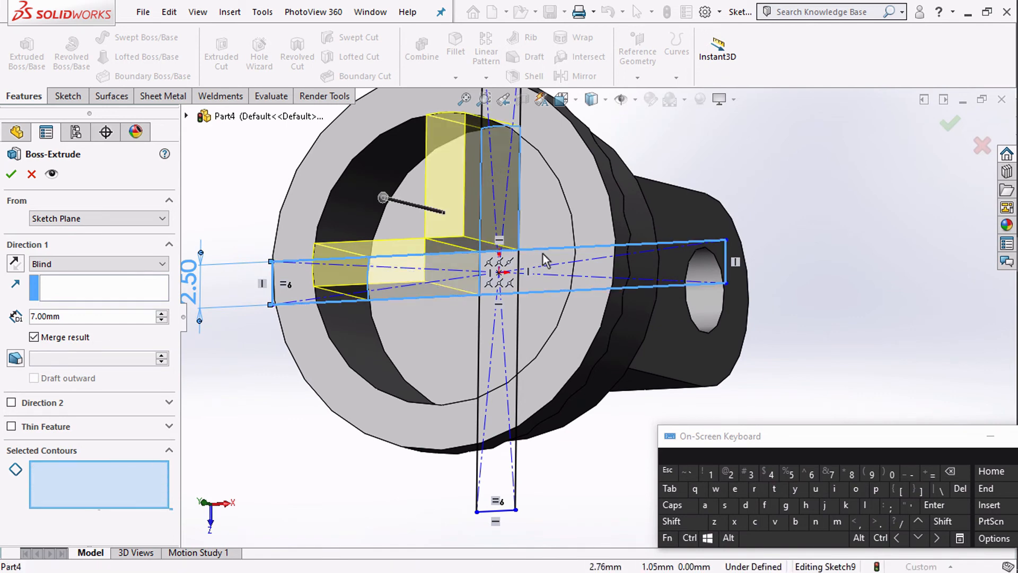
pyautogui.click(531, 263)
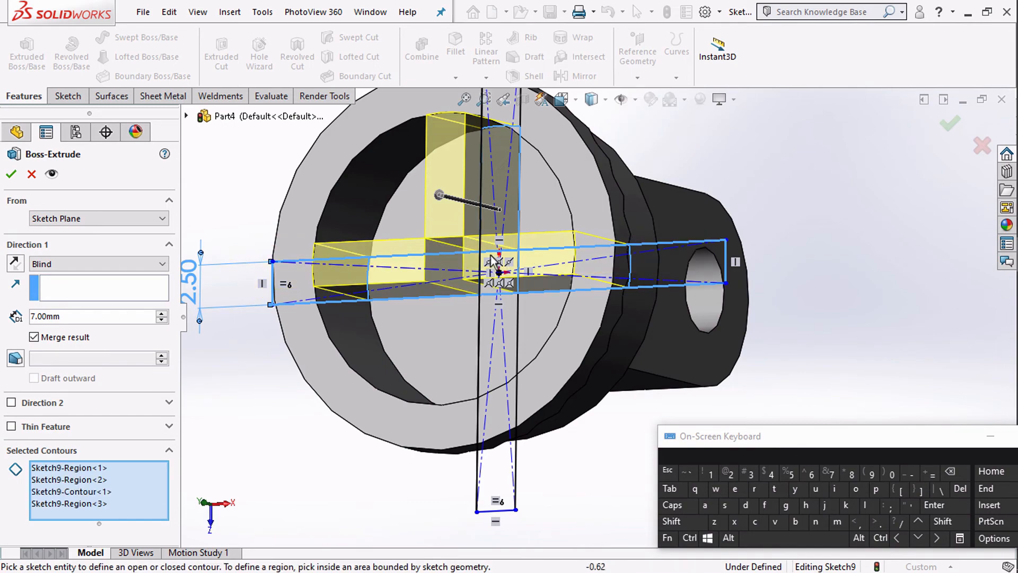
# Remove the wrongly picked whole-rectangle contour from the extrusion's selected contours
pyautogui.scroll(-4, 494, 263)
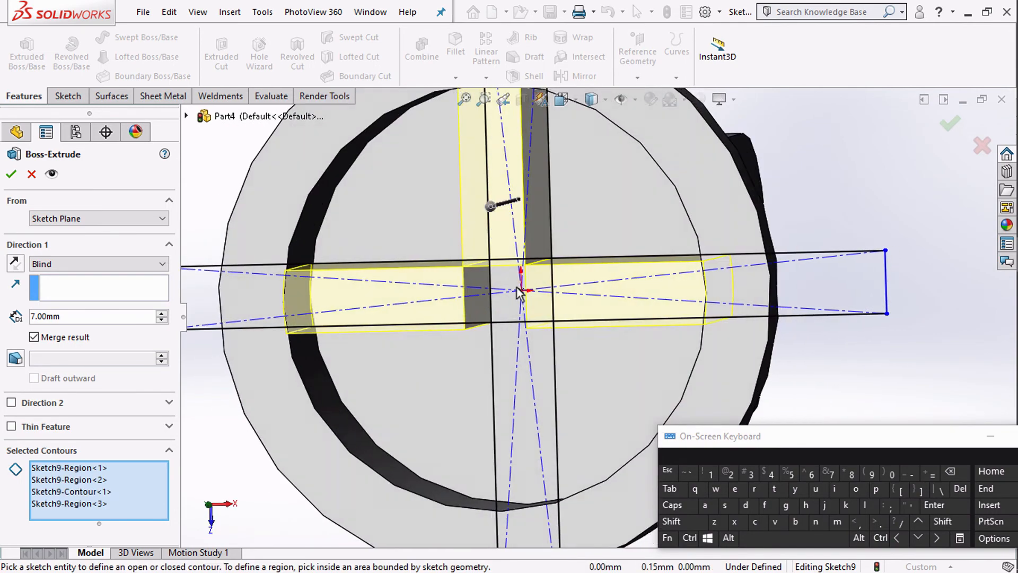
pyautogui.moveTo(516, 286); pyautogui.dragTo(514, 287, button='middle')
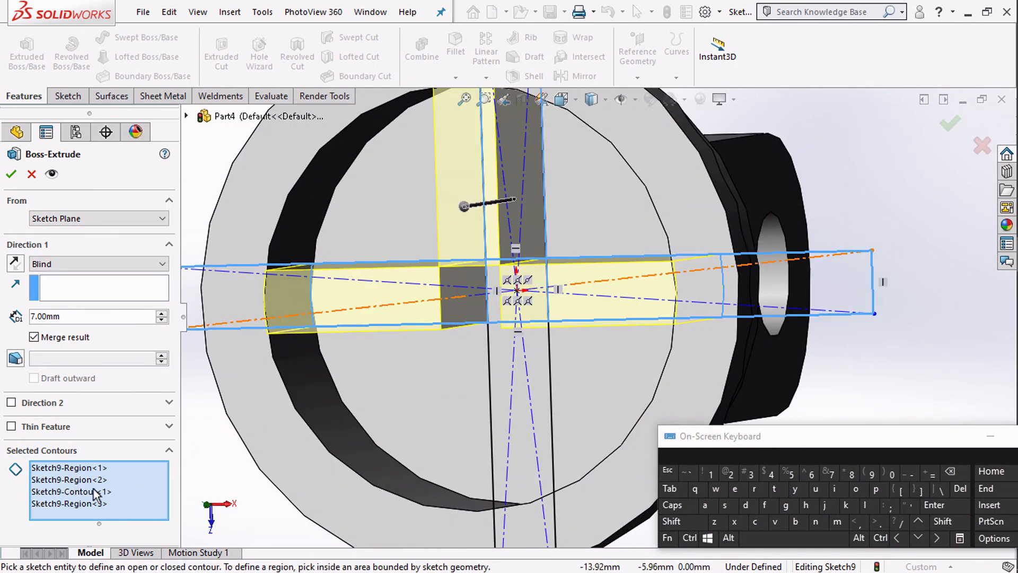
pyautogui.click(88, 493)
pyautogui.rightClick(86, 495)
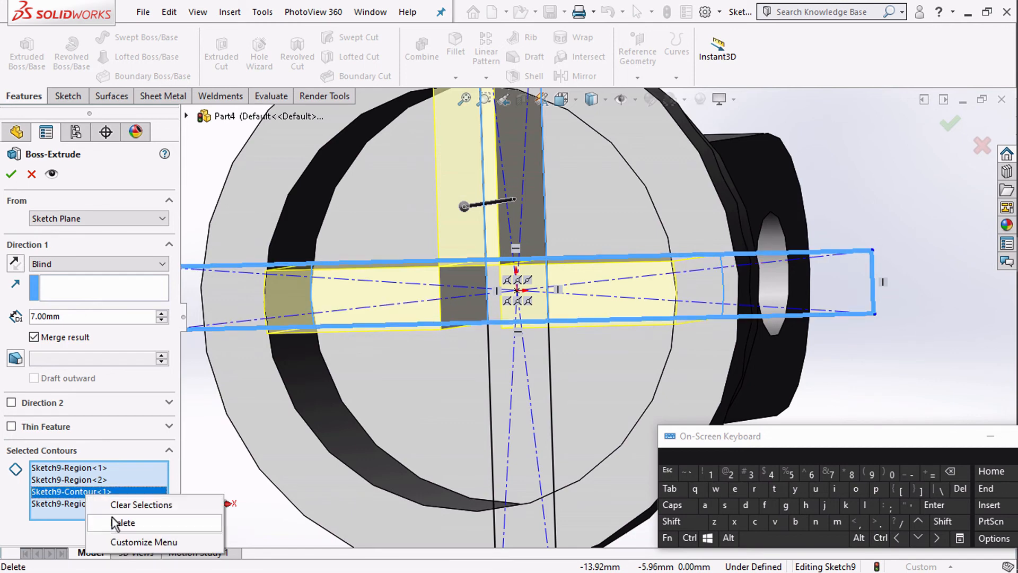
pyautogui.click(159, 521)
pyautogui.scroll(3, 375, 357)
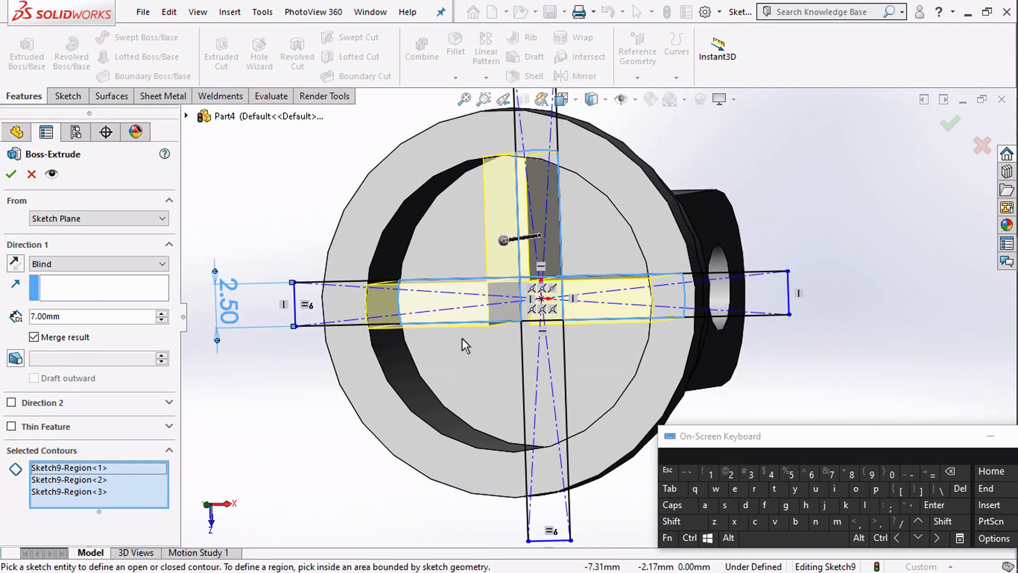
# Add the cross's central square and its lower arm region inside the pocket to the extrusion's contours
pyautogui.scroll(-5, 463, 338)
pyautogui.click(551, 309)
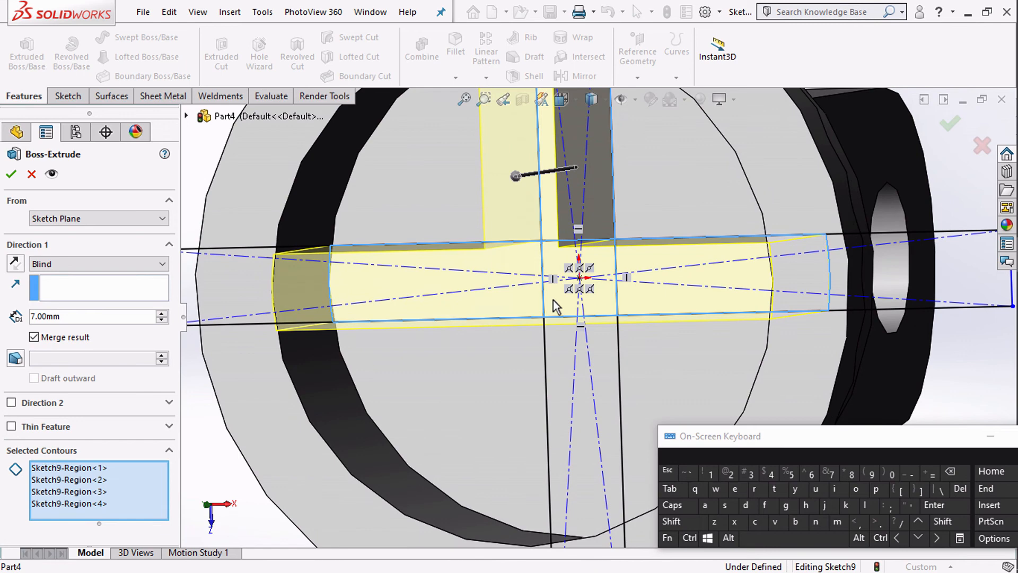
pyautogui.click(556, 358)
# Set the cross extrusion's depth to 4 mm and finish the feature
pyautogui.scroll(3, 520, 356)
pyautogui.moveTo(503, 361); pyautogui.dragTo(487, 284, button='middle')
pyautogui.click(77, 316)
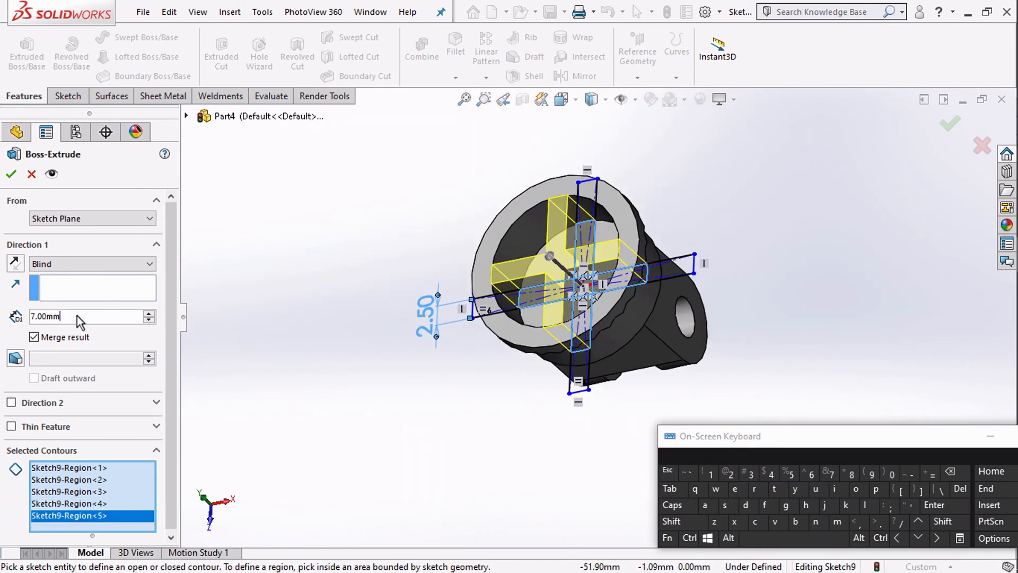
pyautogui.moveTo(74, 317); pyautogui.dragTo(15, 317)
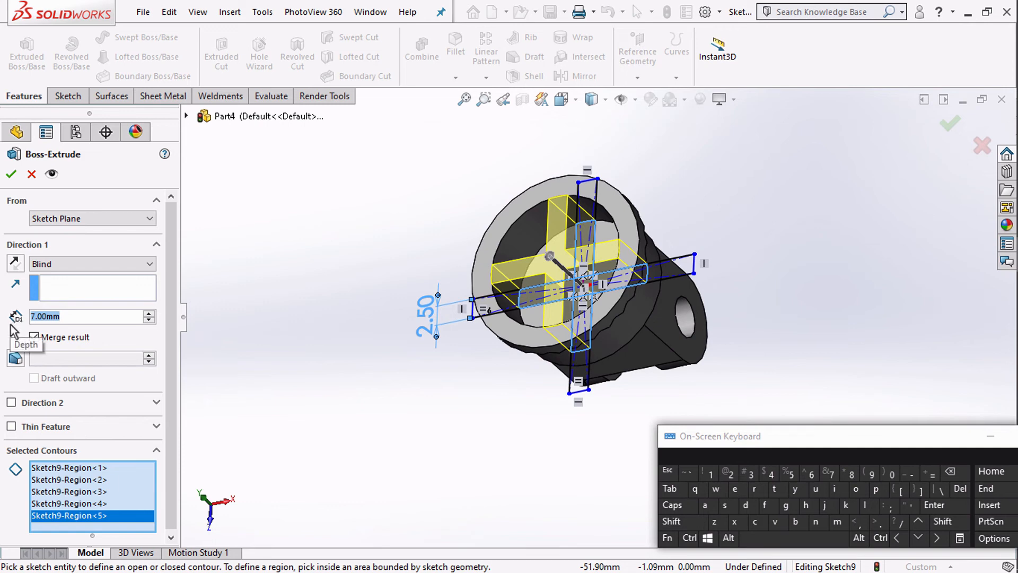
pyautogui.write('4')
pyautogui.press('Return')
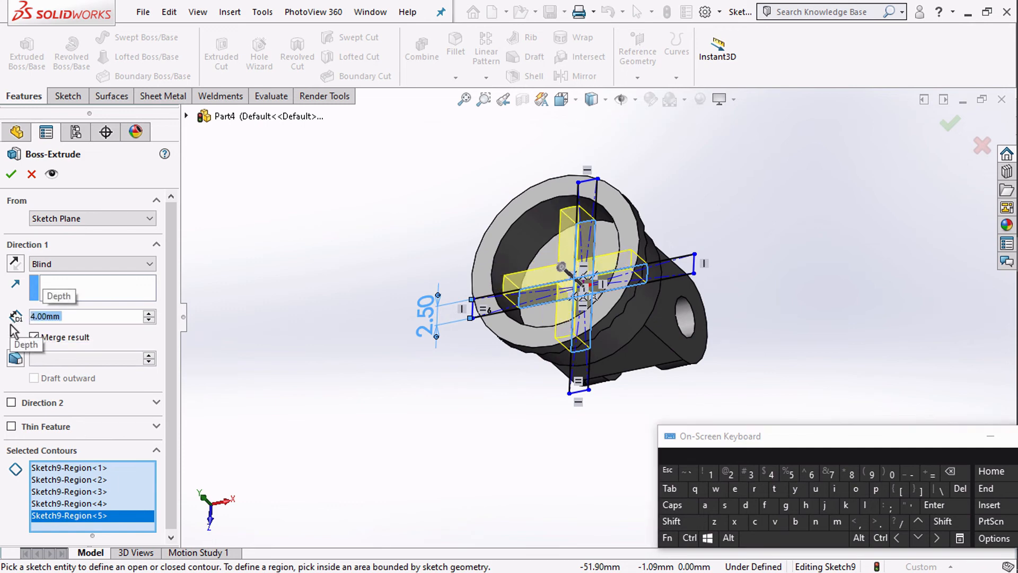
pyautogui.click(12, 173)
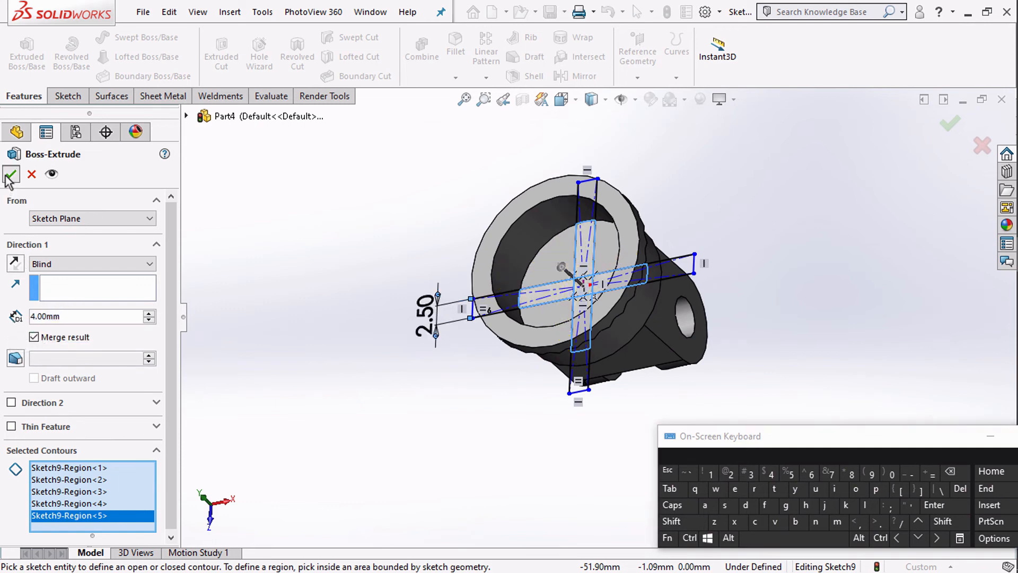
# Sketch a circle about 11.4 mm in diameter, centered on the origin, on the top face of the cross
pyautogui.moveTo(461, 252)
pyautogui.mouseDown(button='middle')
pyautogui.moveTo(497, 217)
pyautogui.moveTo(476, 257)
pyautogui.mouseUp(button='middle')
pyautogui.scroll(-3, 581, 284)
pyautogui.click(581, 281)
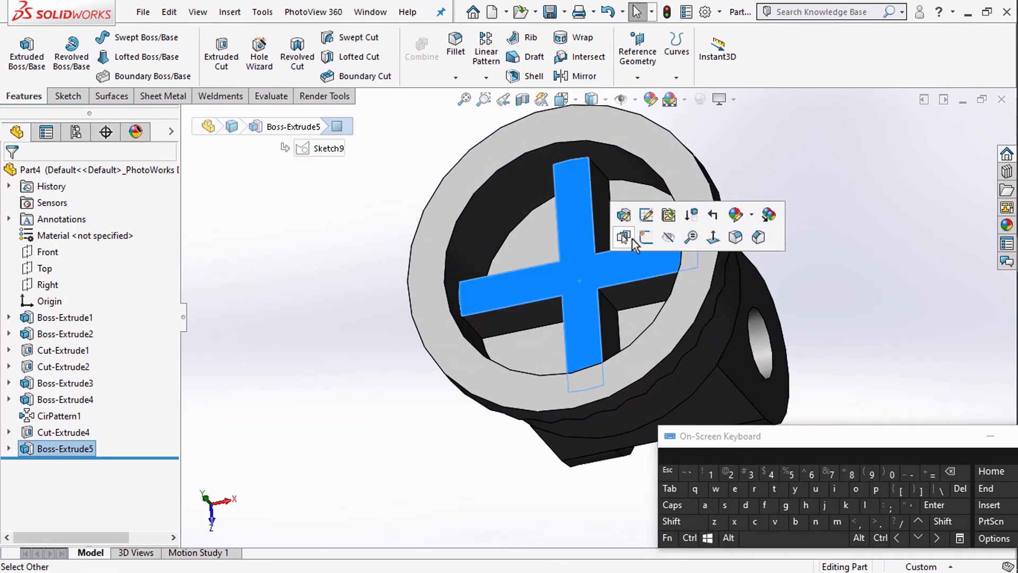
pyautogui.click(631, 236)
pyautogui.click(127, 37)
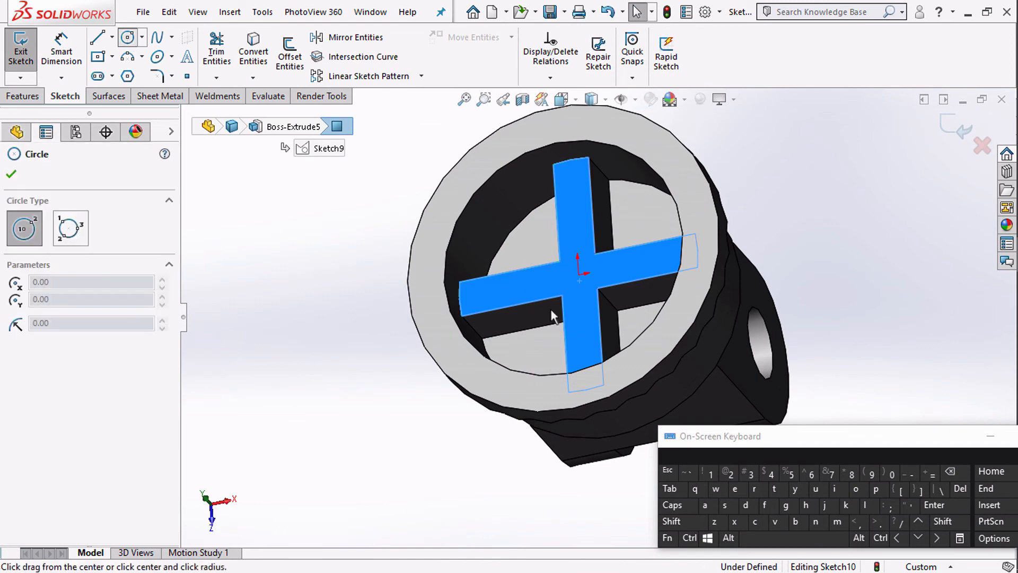
pyautogui.click(579, 275)
pyautogui.click(522, 327)
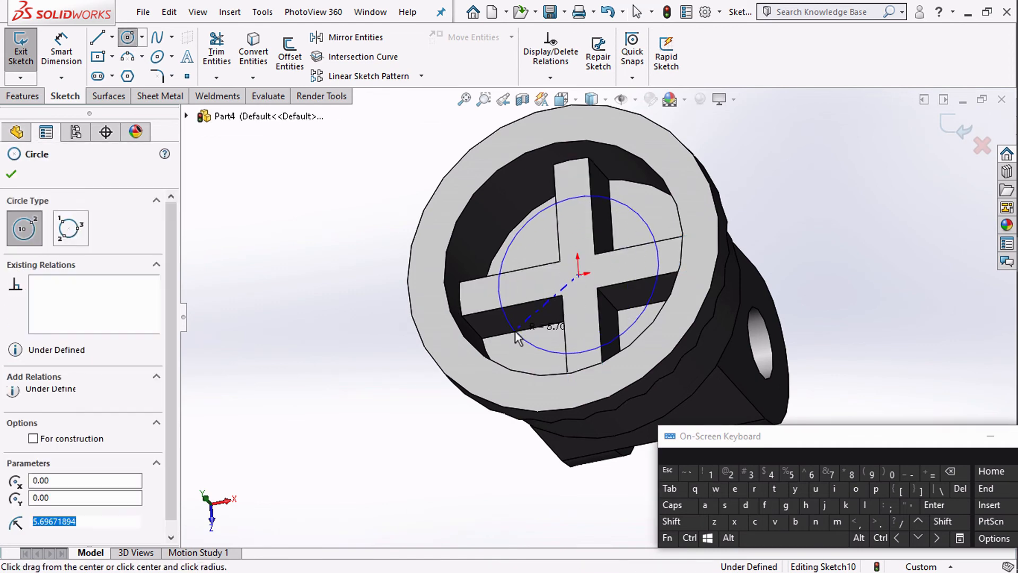
# Dimension the circle's diameter to 8 mm
pyautogui.click(62, 52)
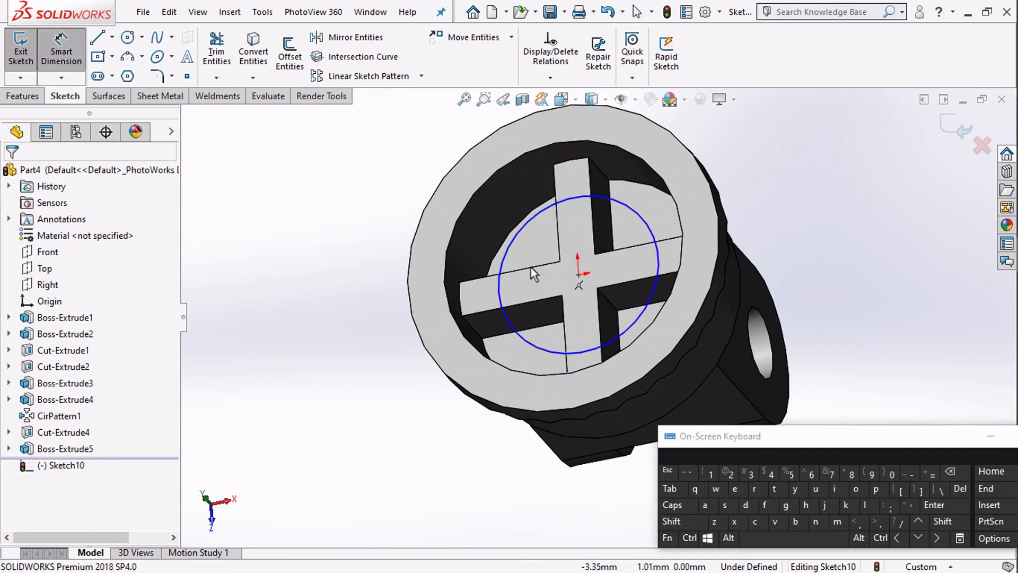
pyautogui.click(504, 243)
pyautogui.click(79, 58)
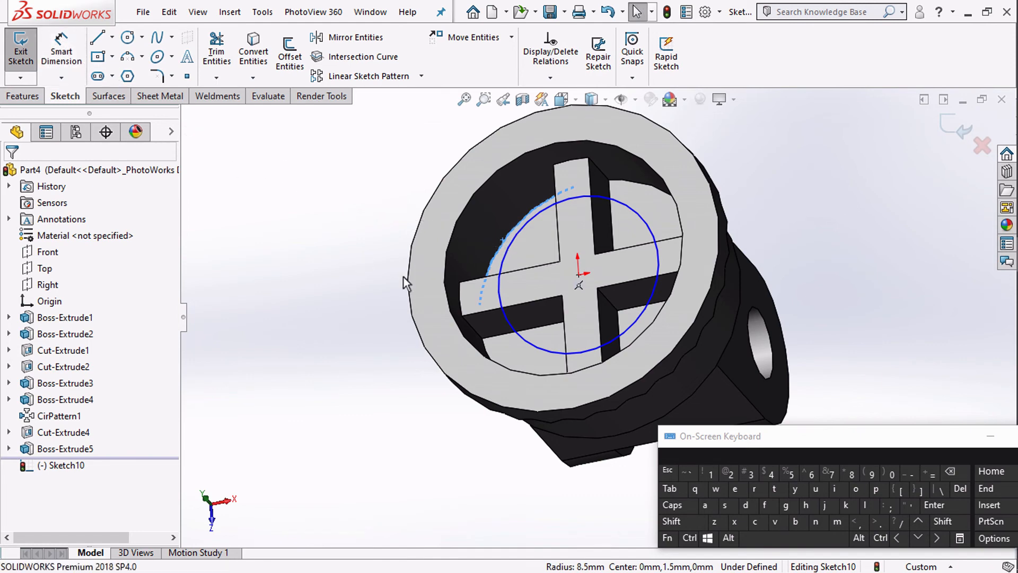
pyautogui.click(62, 52)
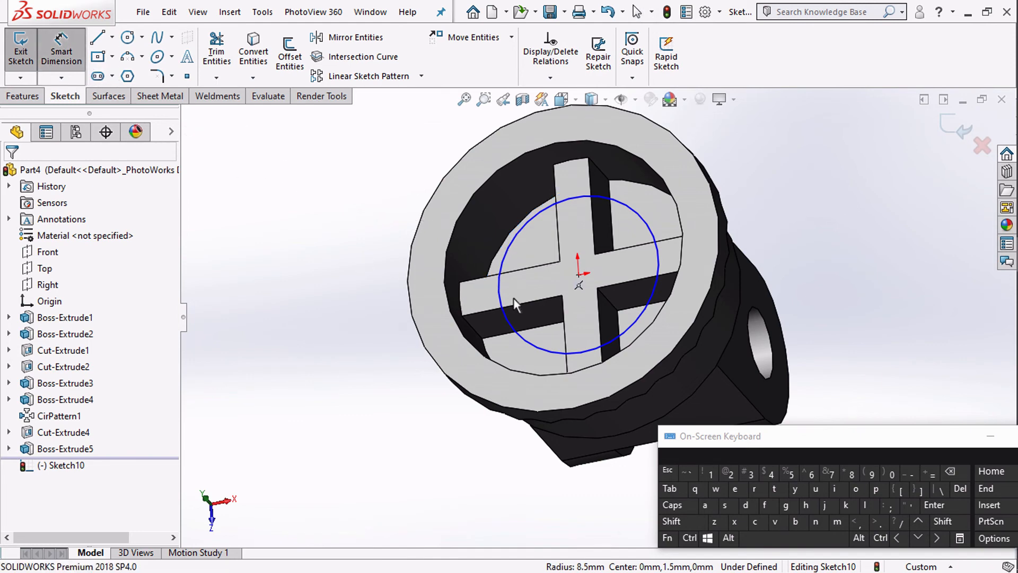
pyautogui.click(497, 292)
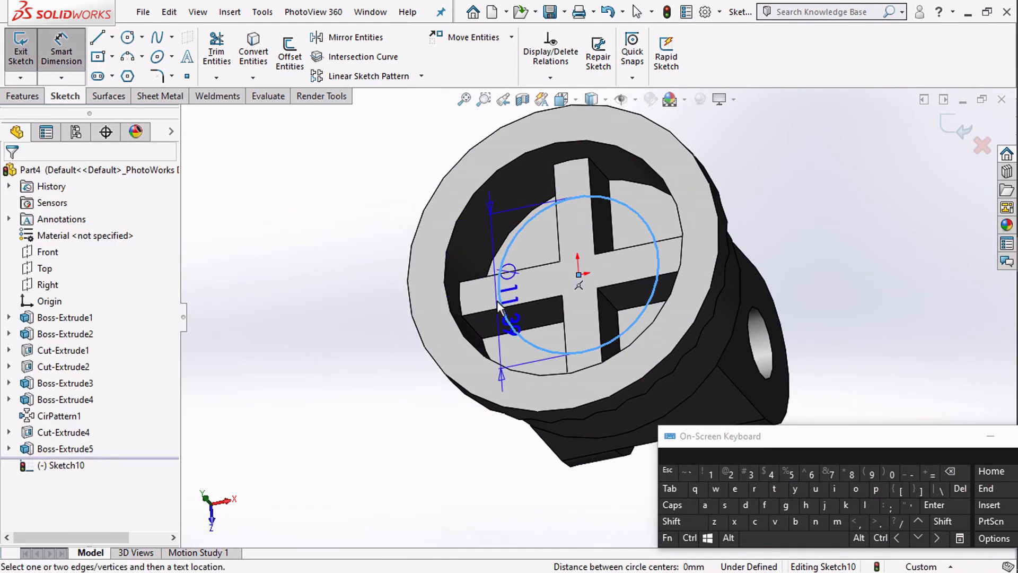
pyautogui.click(344, 291)
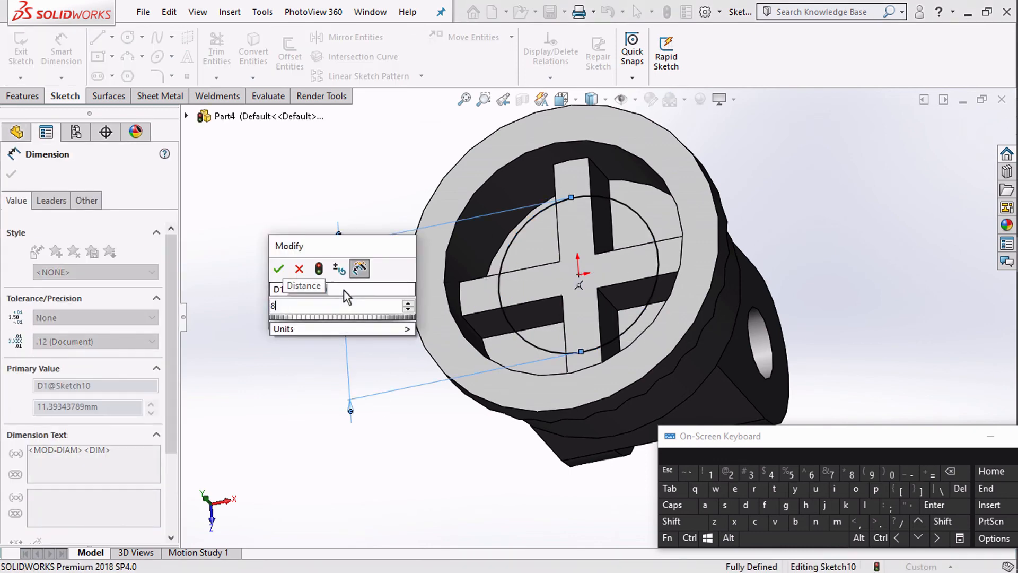
pyautogui.press('Return')
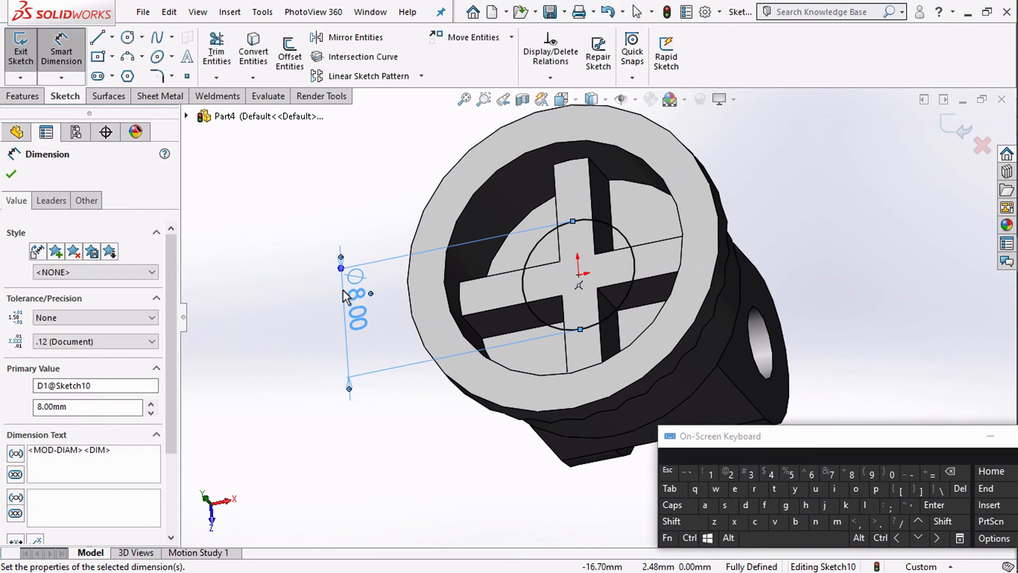
pyautogui.click(11, 174)
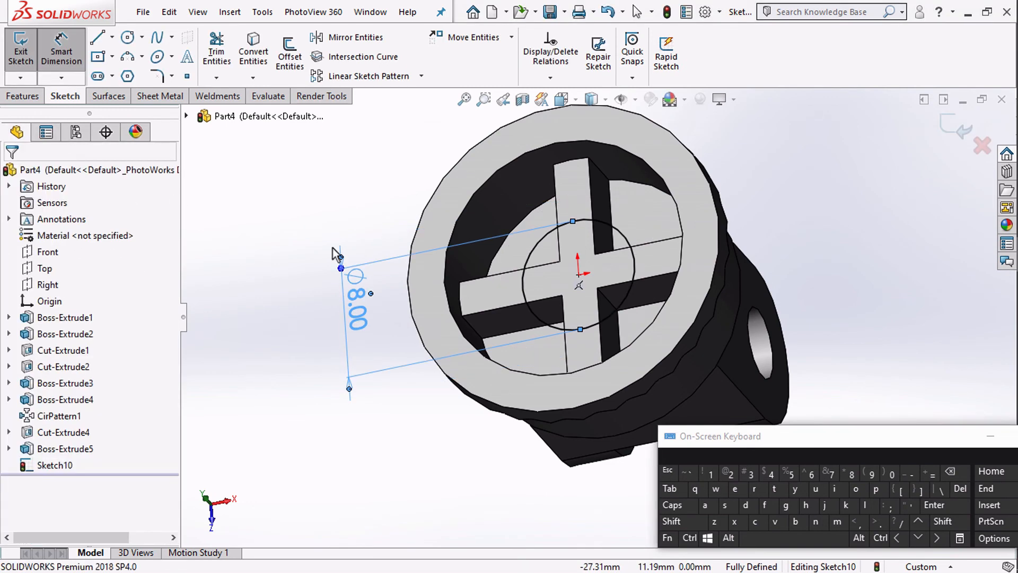
pyautogui.press('Escape')
# Convert the cross face's outline into the sketch and start a Blind boss extrusion of the cross-shaped region inside the circle
pyautogui.click(564, 291)
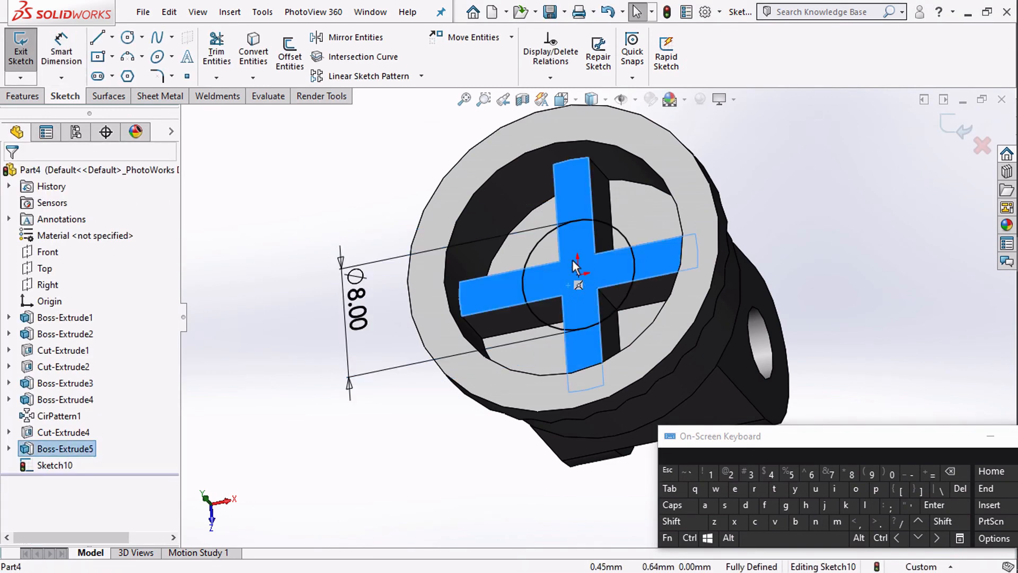
pyautogui.click(259, 60)
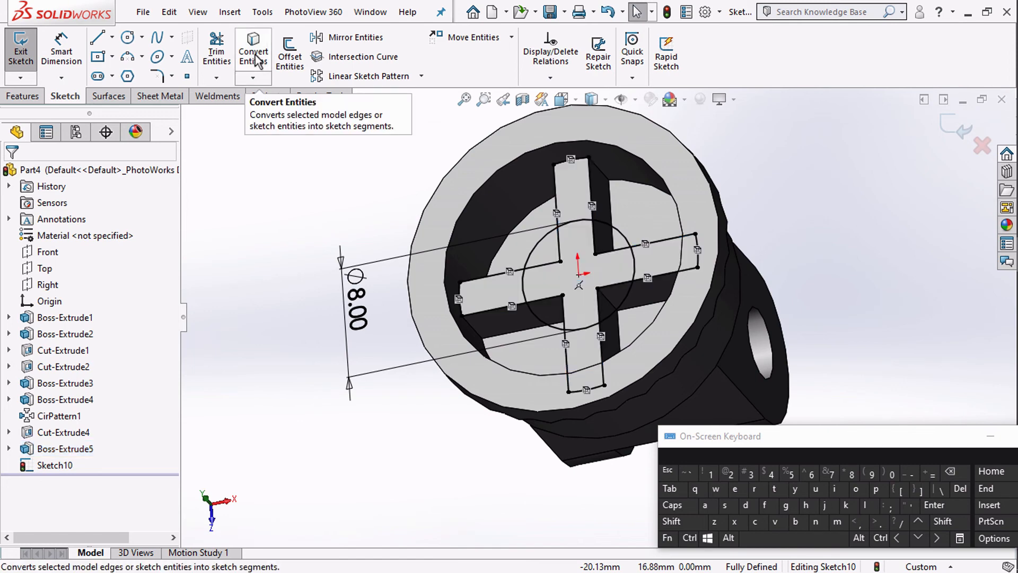
pyautogui.click(12, 98)
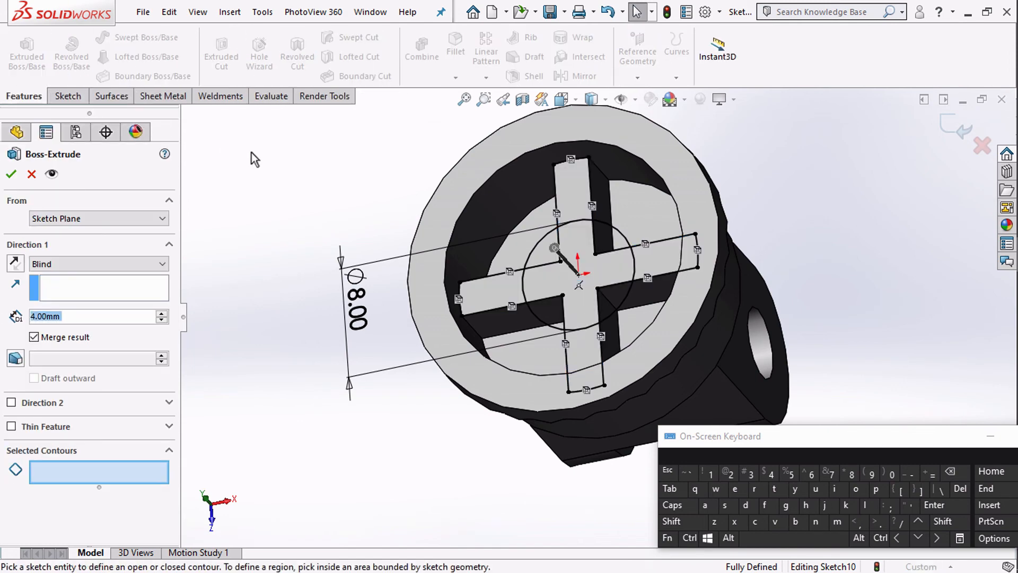
pyautogui.click(89, 474)
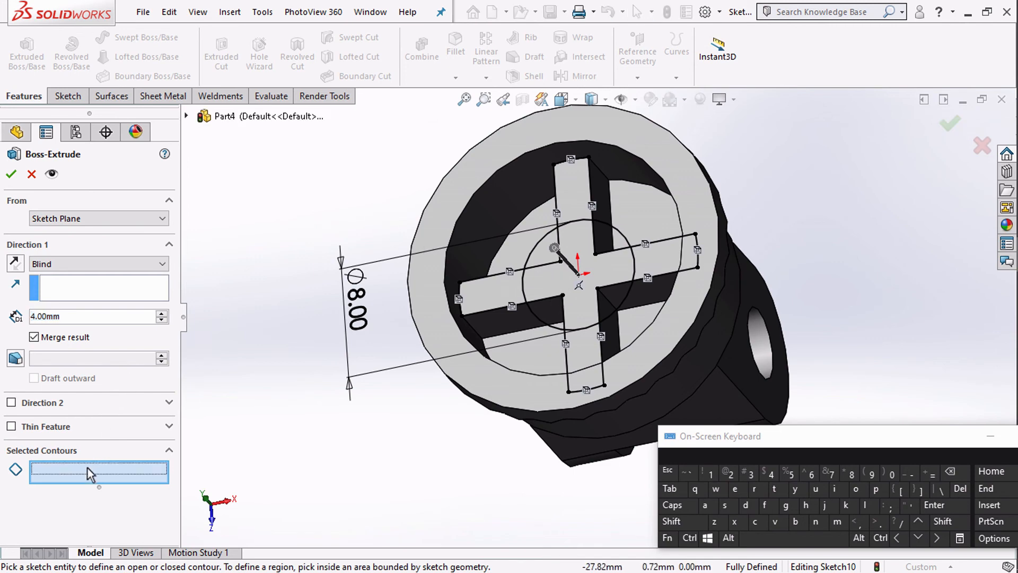
pyautogui.click(561, 287)
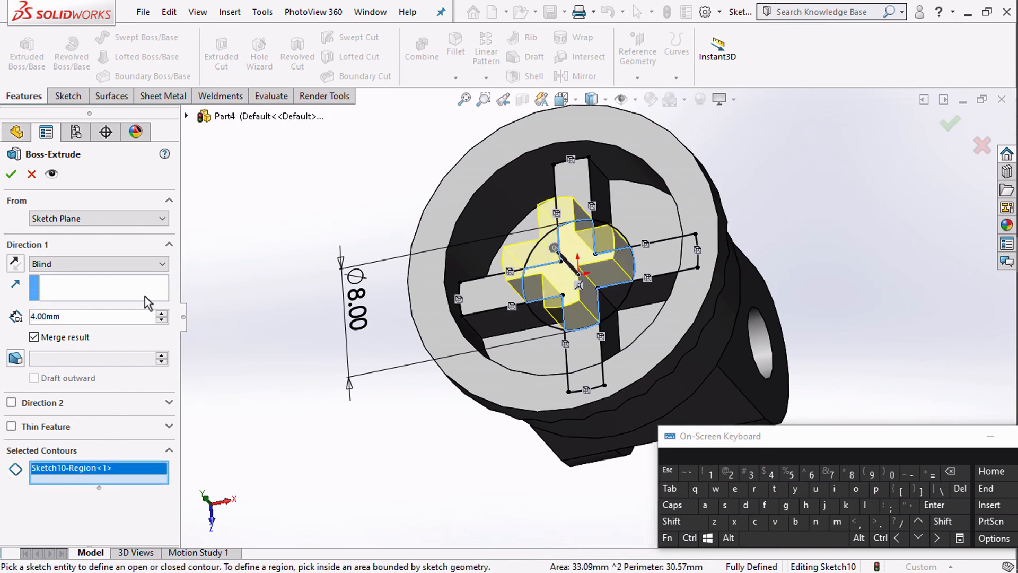
# Set the central cross extrusion's depth to 6.3 mm and finish the feature
pyautogui.click(60, 318)
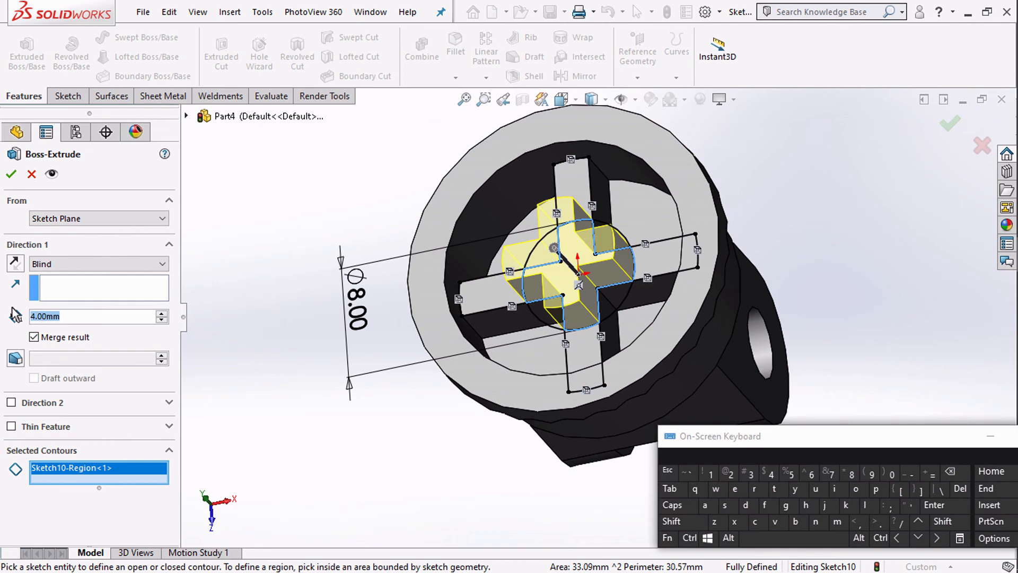
pyautogui.write('6.3')
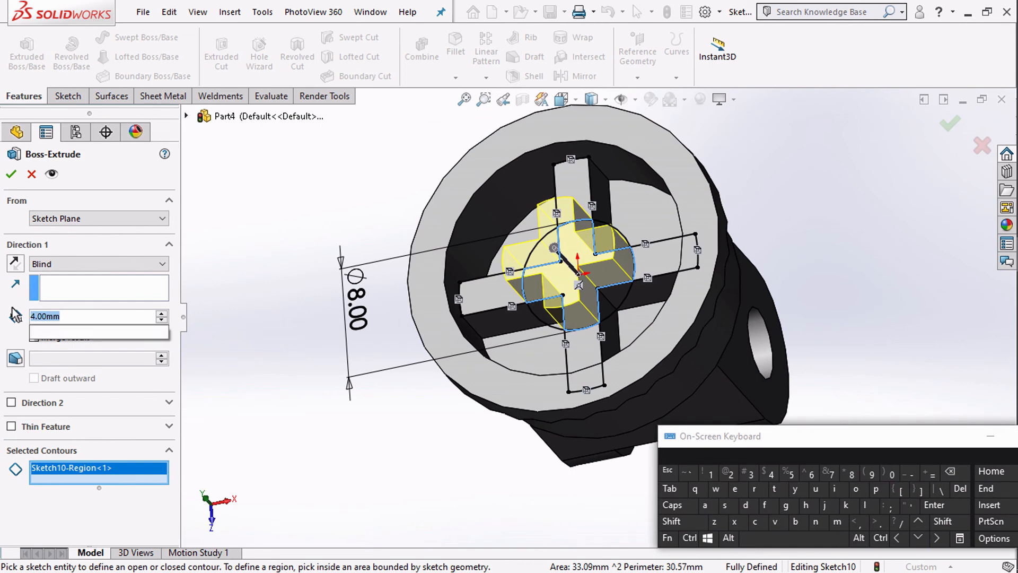
pyautogui.press('Return')
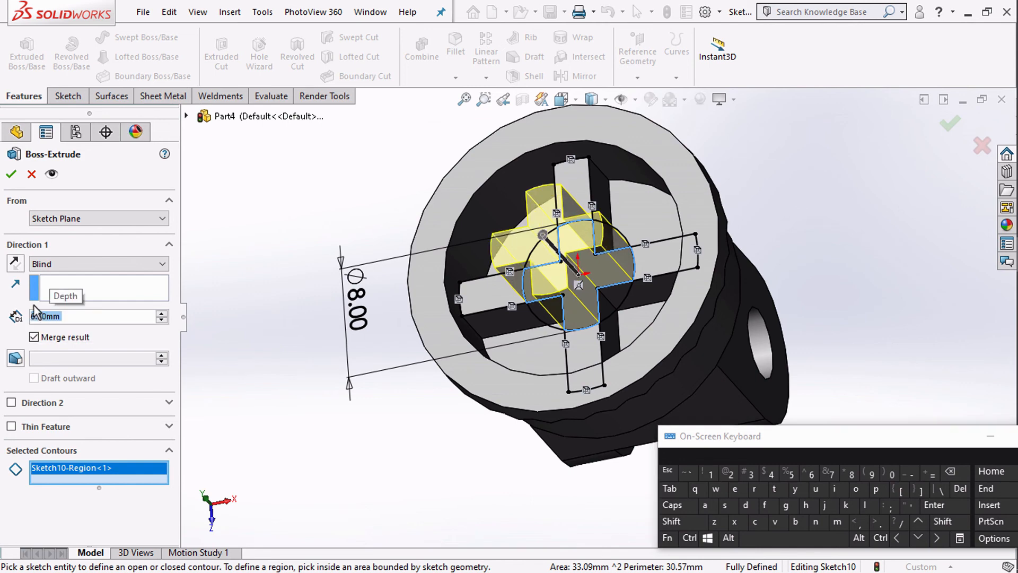
pyautogui.click(8, 173)
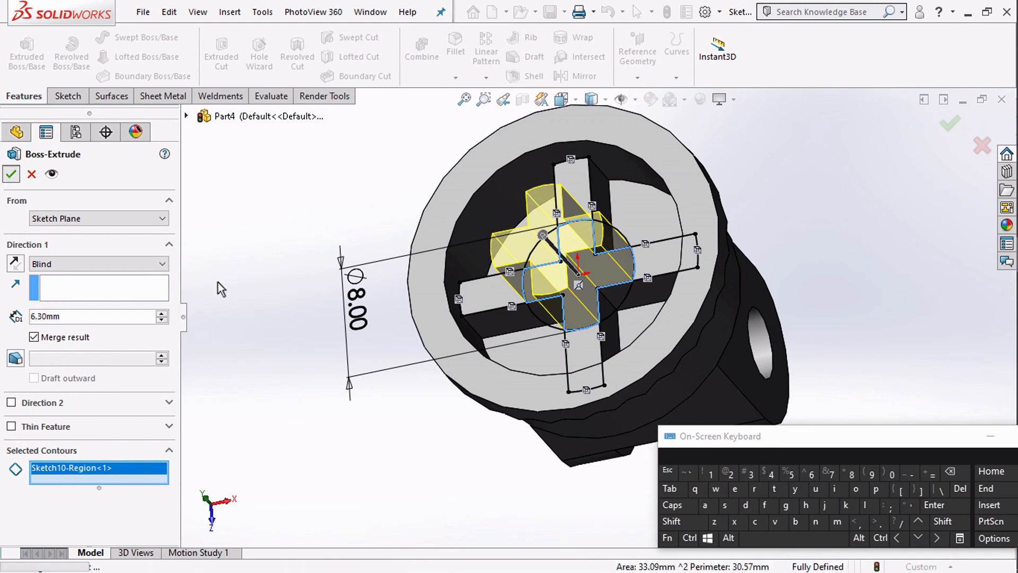
# Inspect the finished part in the Front, Right, Back and Isometric views and from several free angles
pyautogui.moveTo(299, 298); pyautogui.dragTo(315, 228, button='middle')
pyautogui.scroll(3, 315, 228)
pyautogui.click(591, 99)
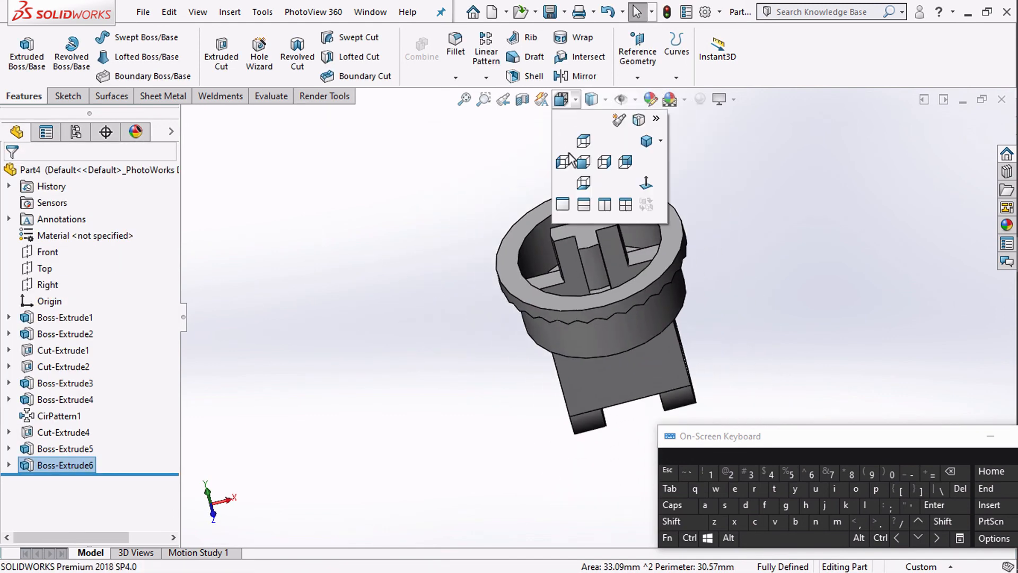
pyautogui.click(580, 164)
pyautogui.click(561, 100)
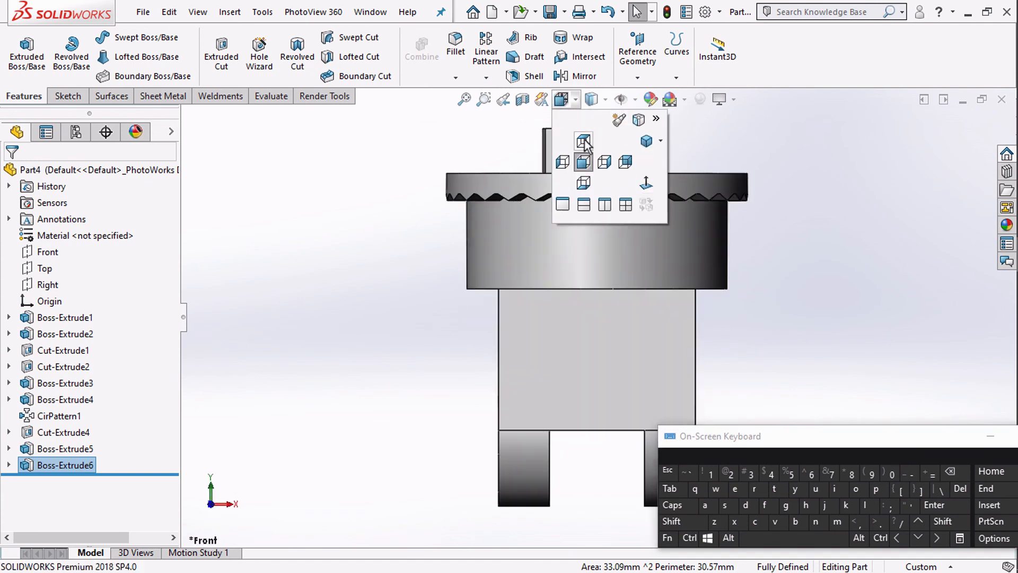
pyautogui.click(600, 164)
pyautogui.scroll(3, 551, 197)
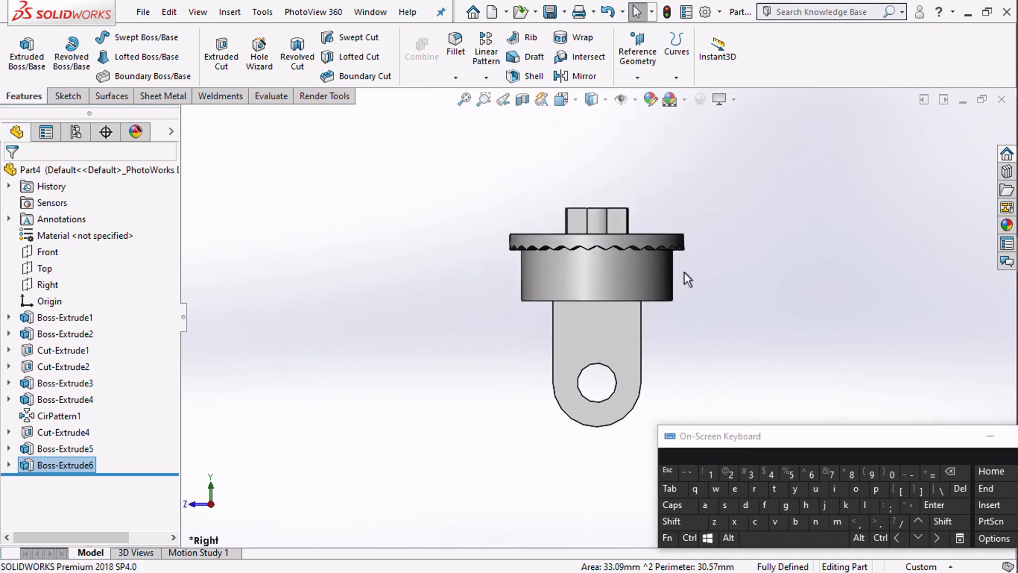
pyautogui.scroll(-2, 684, 272)
pyautogui.click(565, 103)
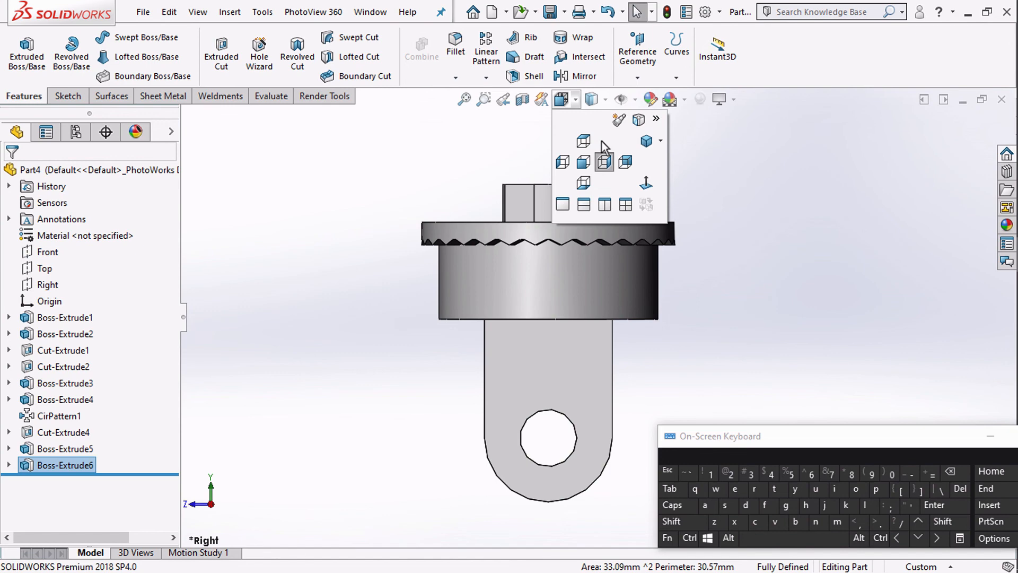
pyautogui.click(626, 162)
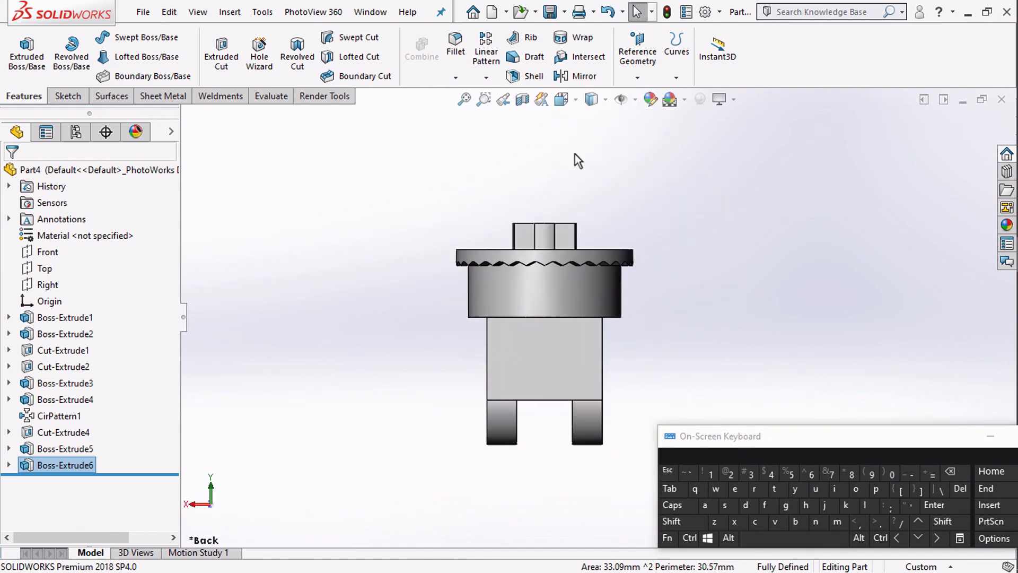
pyautogui.click(562, 99)
pyautogui.click(644, 143)
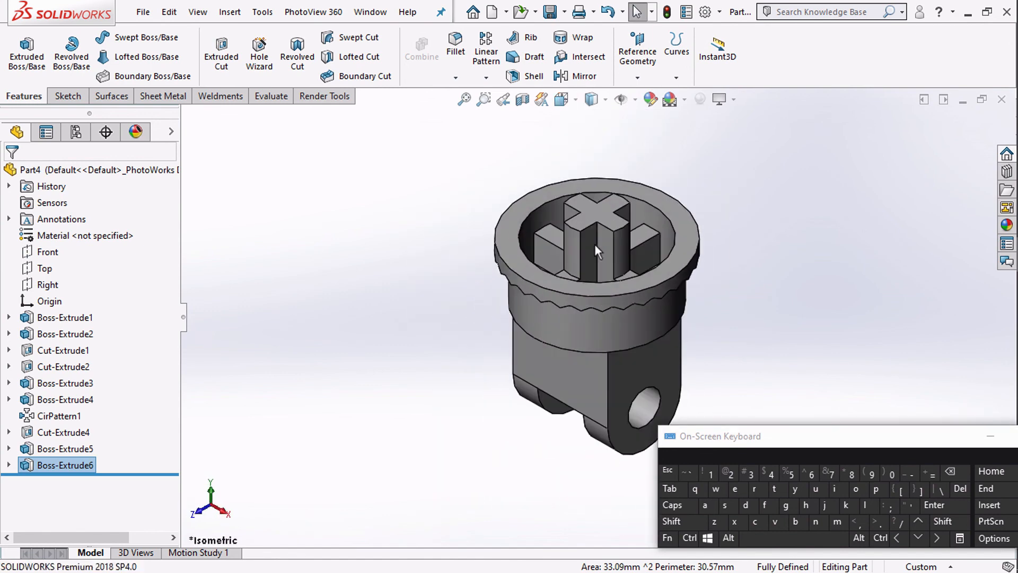
pyautogui.moveTo(594, 244); pyautogui.dragTo(454, 346, button='middle')
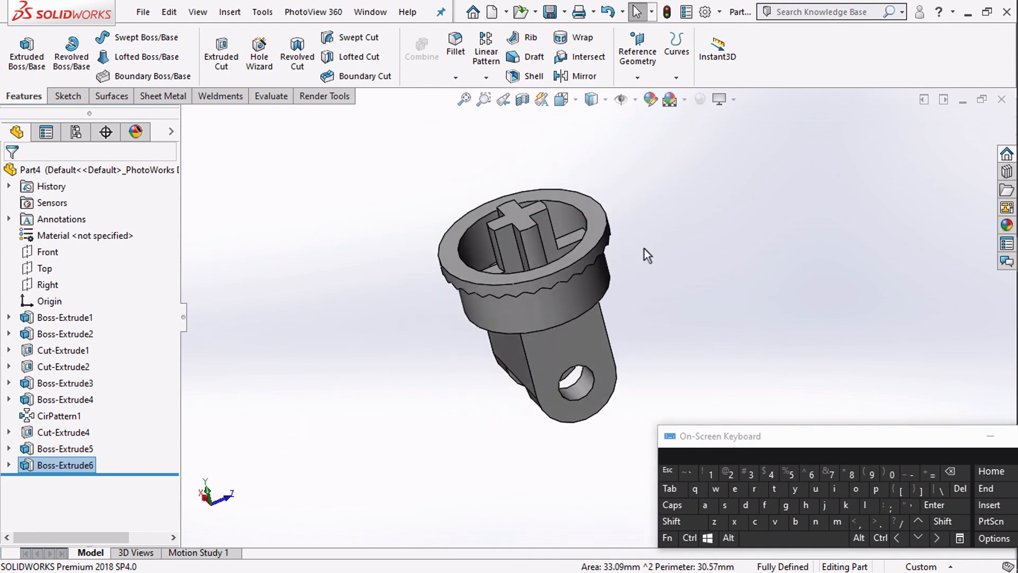
pyautogui.moveTo(683, 228); pyautogui.dragTo(580, 340, button='middle')
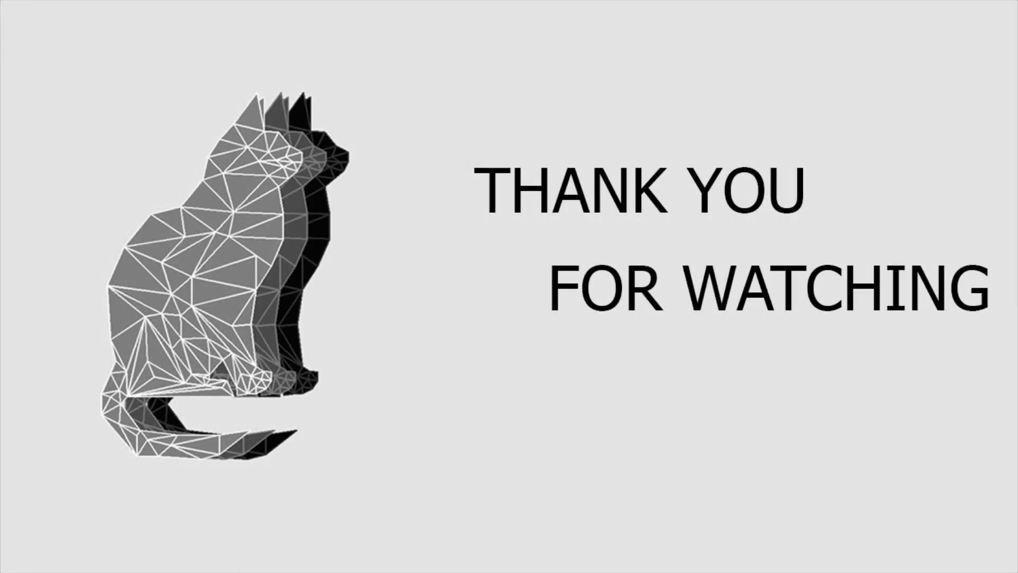